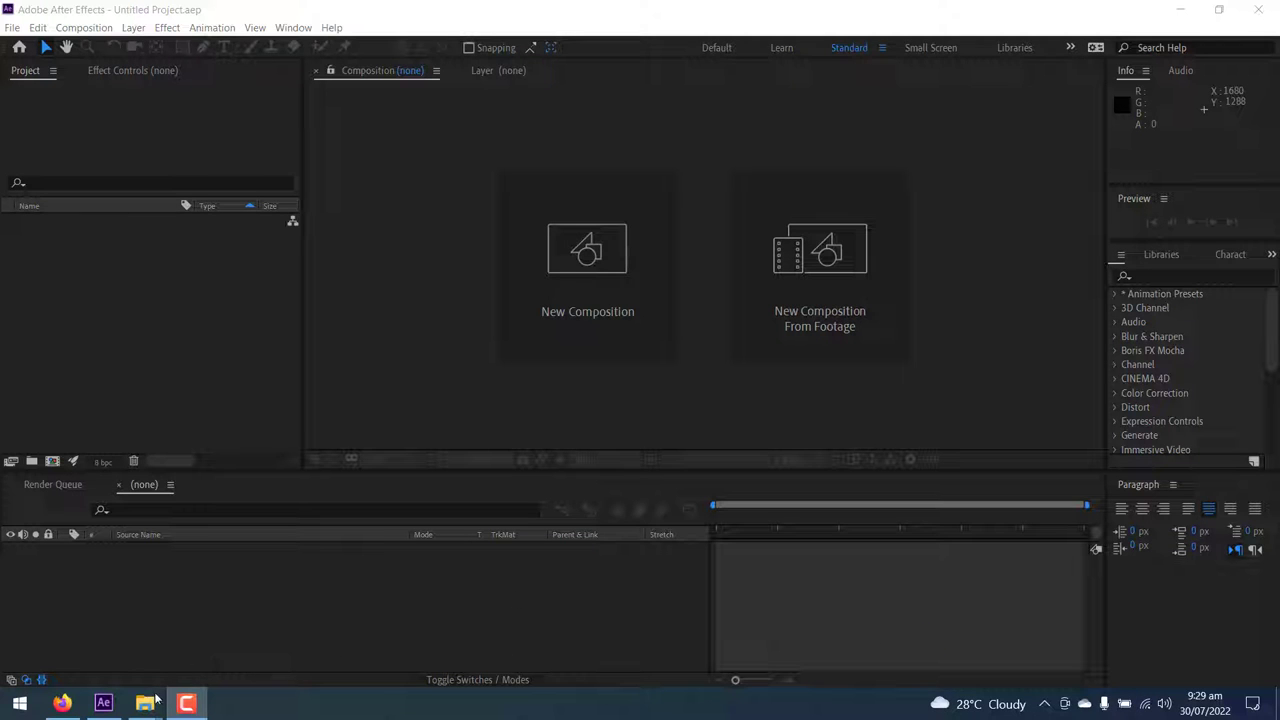
Bring the After Effects window to the front from the taskbar.
{"action": "left_click", "coordinate": [103, 704]}
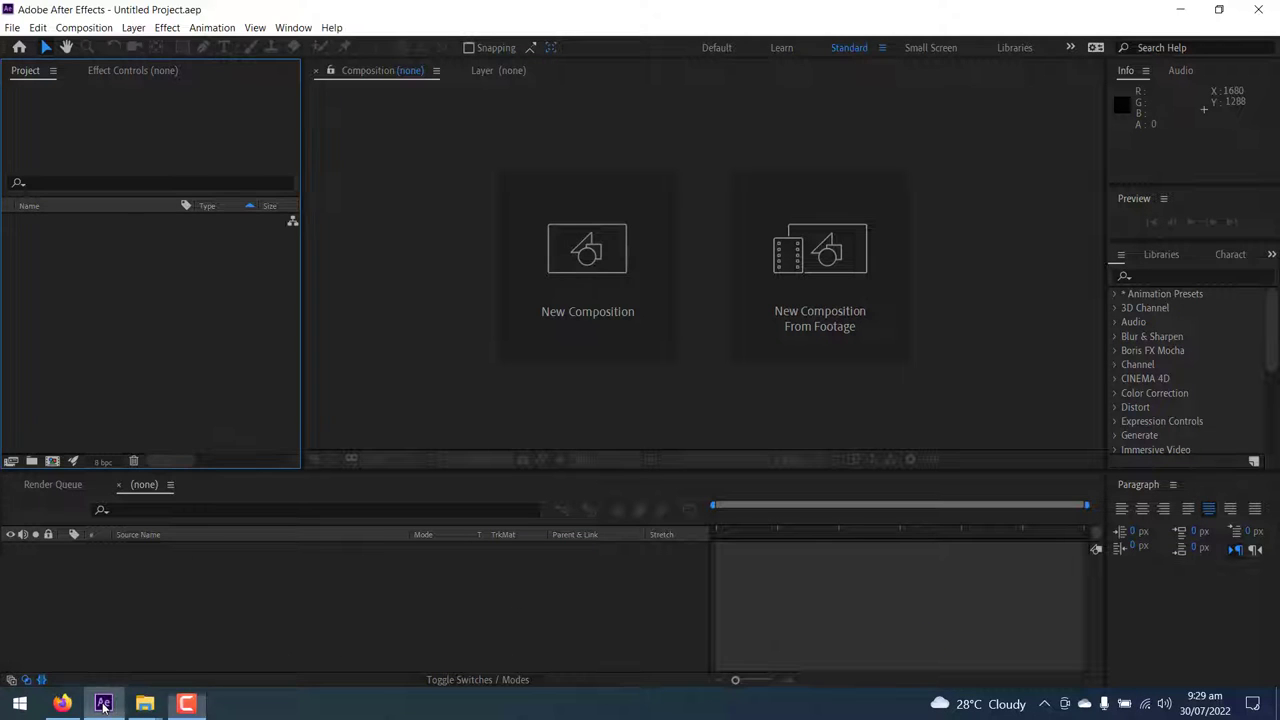
{"action": "left_click", "coordinate": [103, 704]}
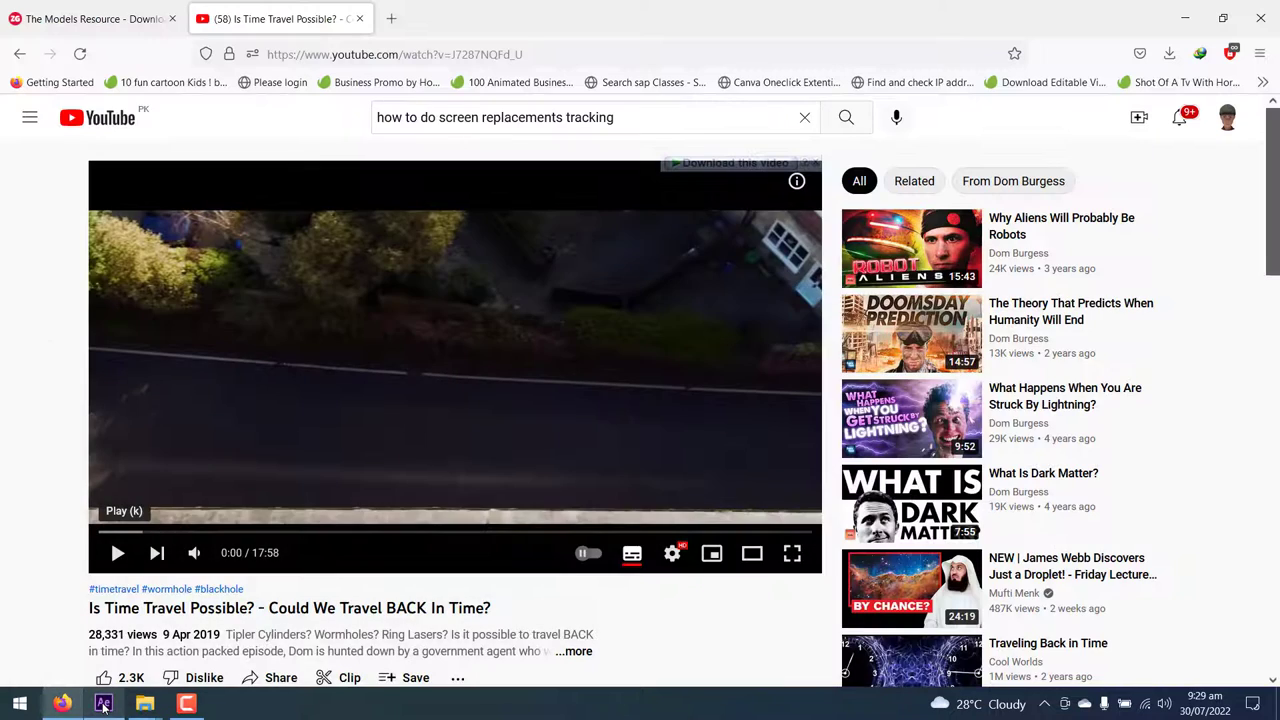
{"action": "left_click", "coordinate": [103, 704]}
In This PC, browse to New Volume (E:) > test > New folder to list clips 1.avi–8.avi.
{"action": "mouse_move", "coordinate": [150, 708]}
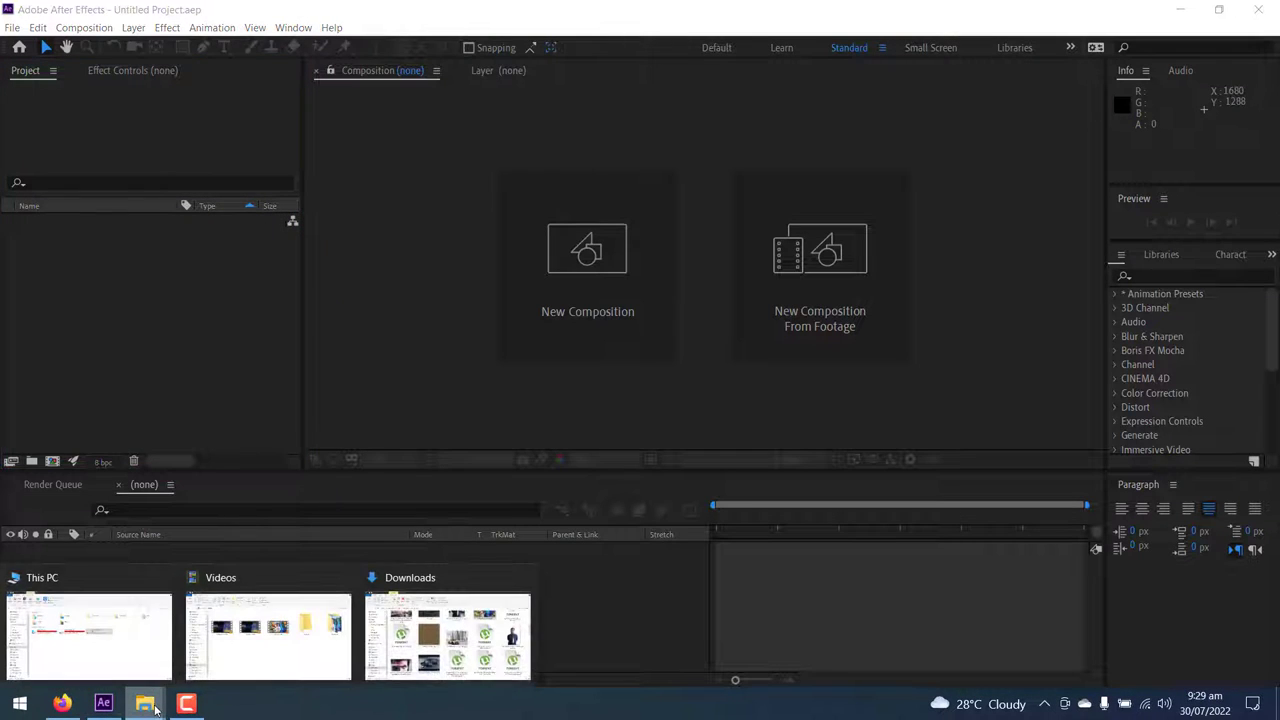
{"action": "mouse_move", "coordinate": [272, 645]}
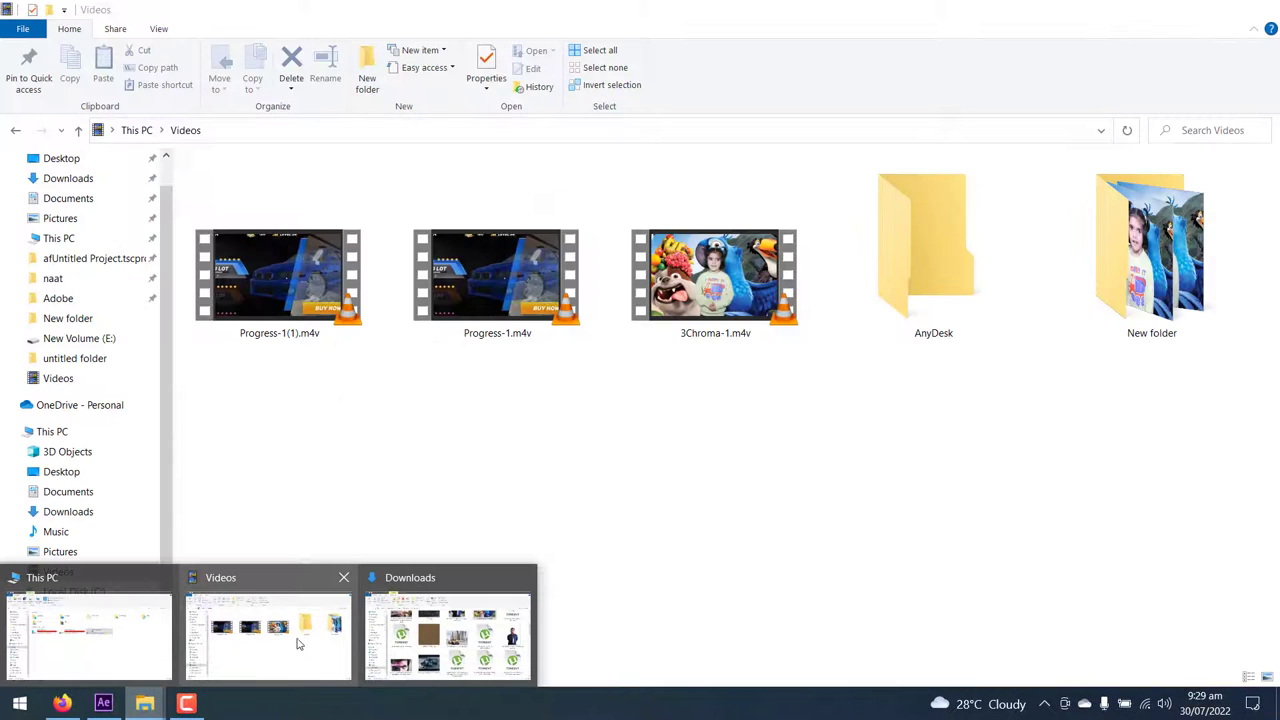
{"action": "left_click", "coordinate": [145, 652]}
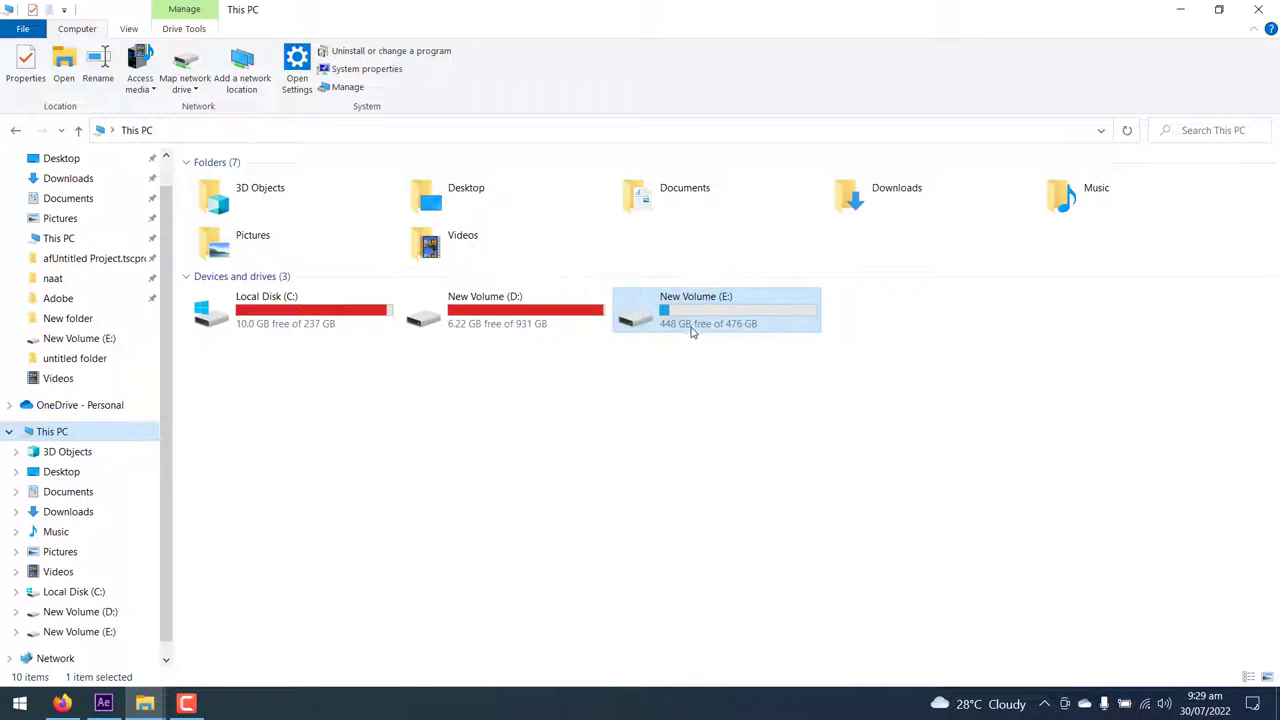
{"action": "left_click", "coordinate": [620, 302]}
{"action": "double_click", "coordinate": [620, 302]}
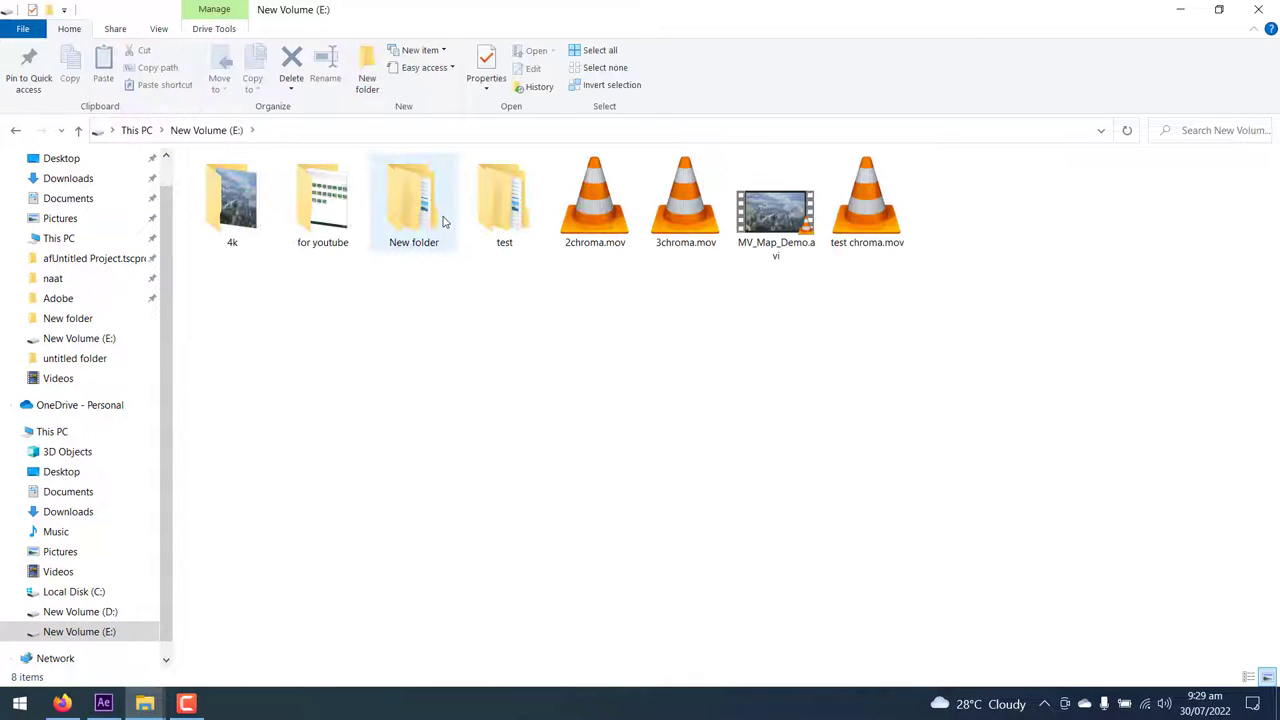
{"action": "double_click", "coordinate": [504, 205]}
{"action": "double_click", "coordinate": [232, 205]}
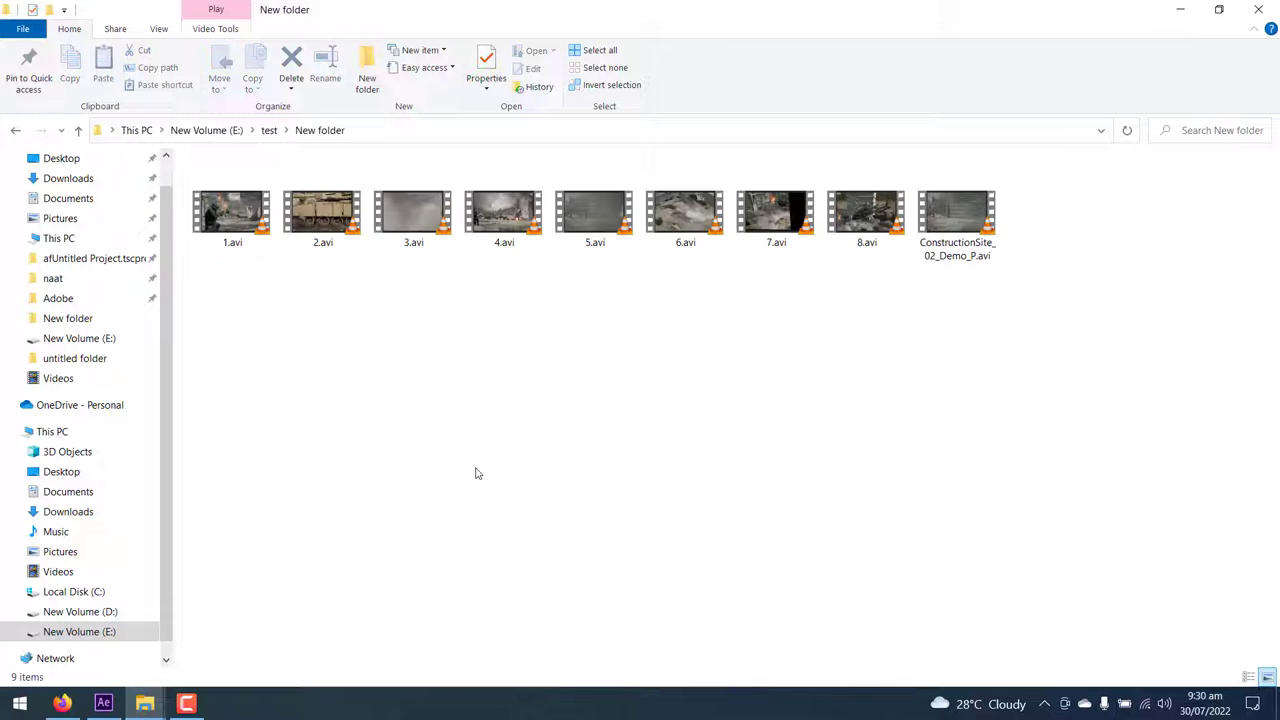
Import 2.avi from Explorer into the Project panel and make composition 2 from it.
{"action": "left_click_drag", "start_coordinate": [322, 212], "coordinate": [110, 705]}
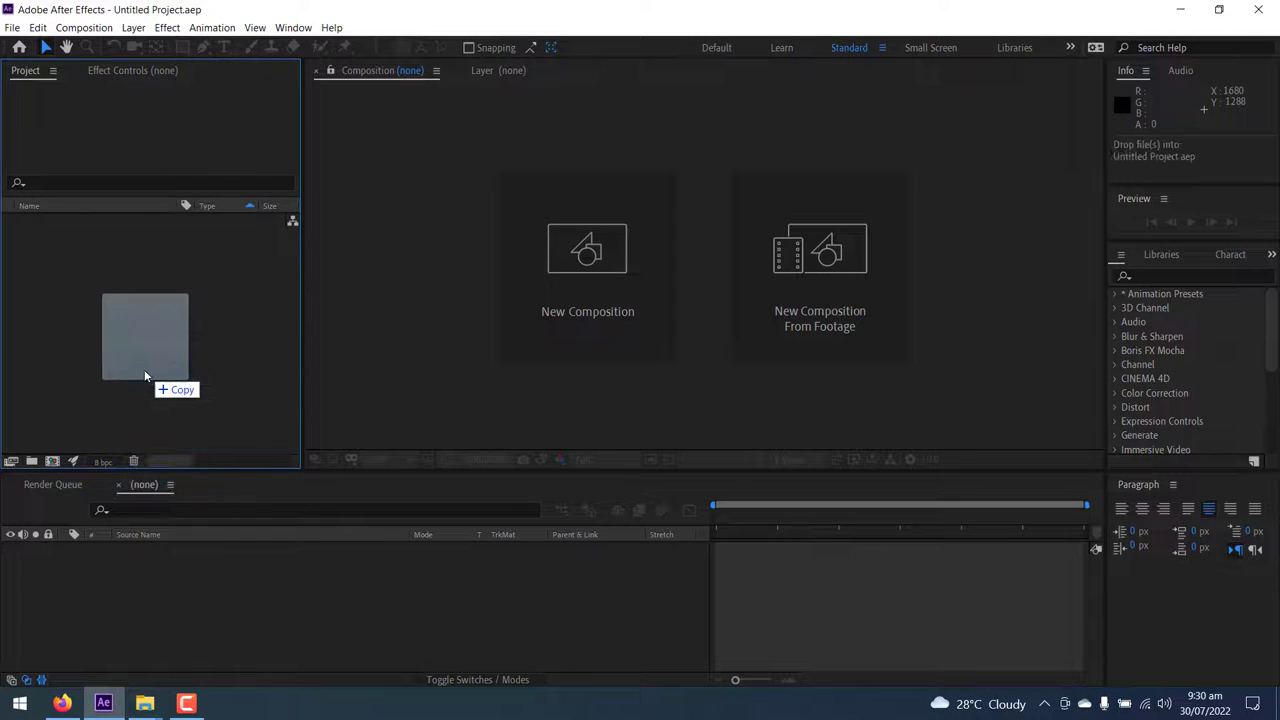
{"action": "left_click_drag", "start_coordinate": [110, 706], "coordinate": [144, 369]}
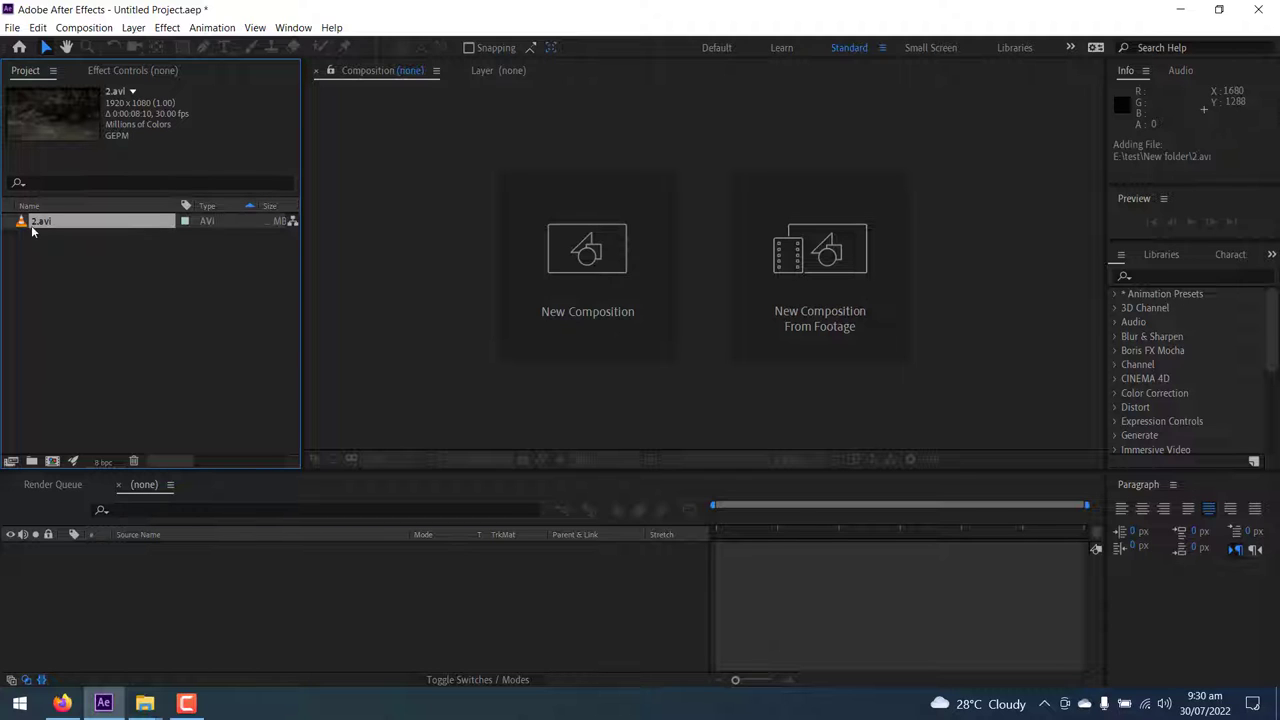
{"action": "left_click_drag", "start_coordinate": [27, 226], "coordinate": [53, 460]}
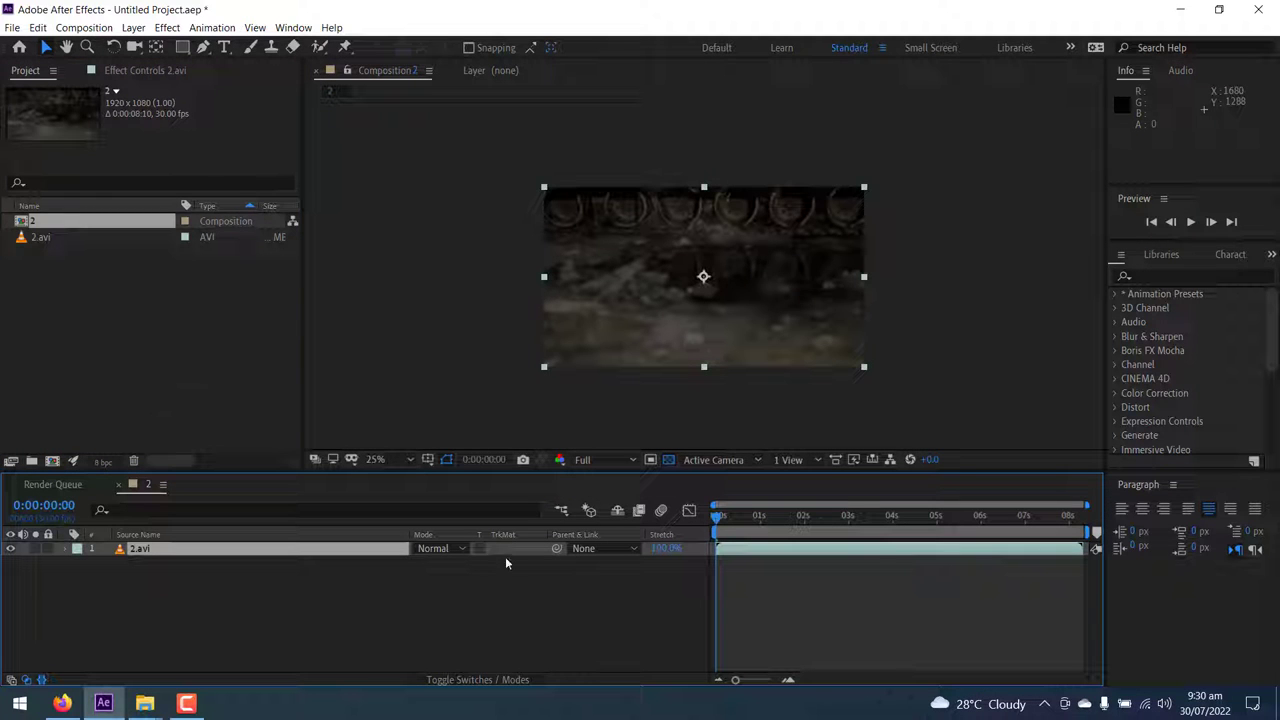
Trim 2.avi to the tank section from about 3:04, shift it to 0, and end the work area there.
{"action": "mouse_move", "coordinate": [735, 519]}
{"action": "left_mouse_down"}
{"action": "mouse_move", "coordinate": [886, 507]}
{"action": "mouse_move", "coordinate": [864, 507]}
{"action": "left_mouse_up"}
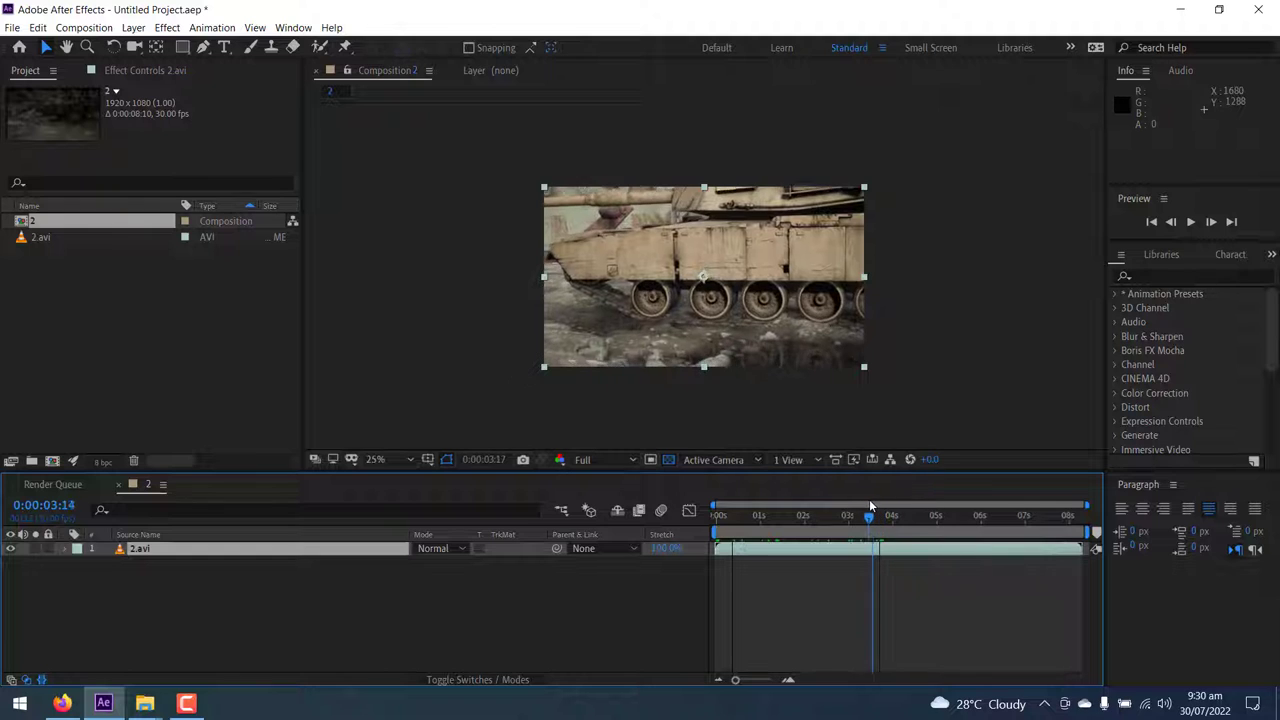
{"action": "left_click_drag", "start_coordinate": [718, 548], "coordinate": [862, 545]}
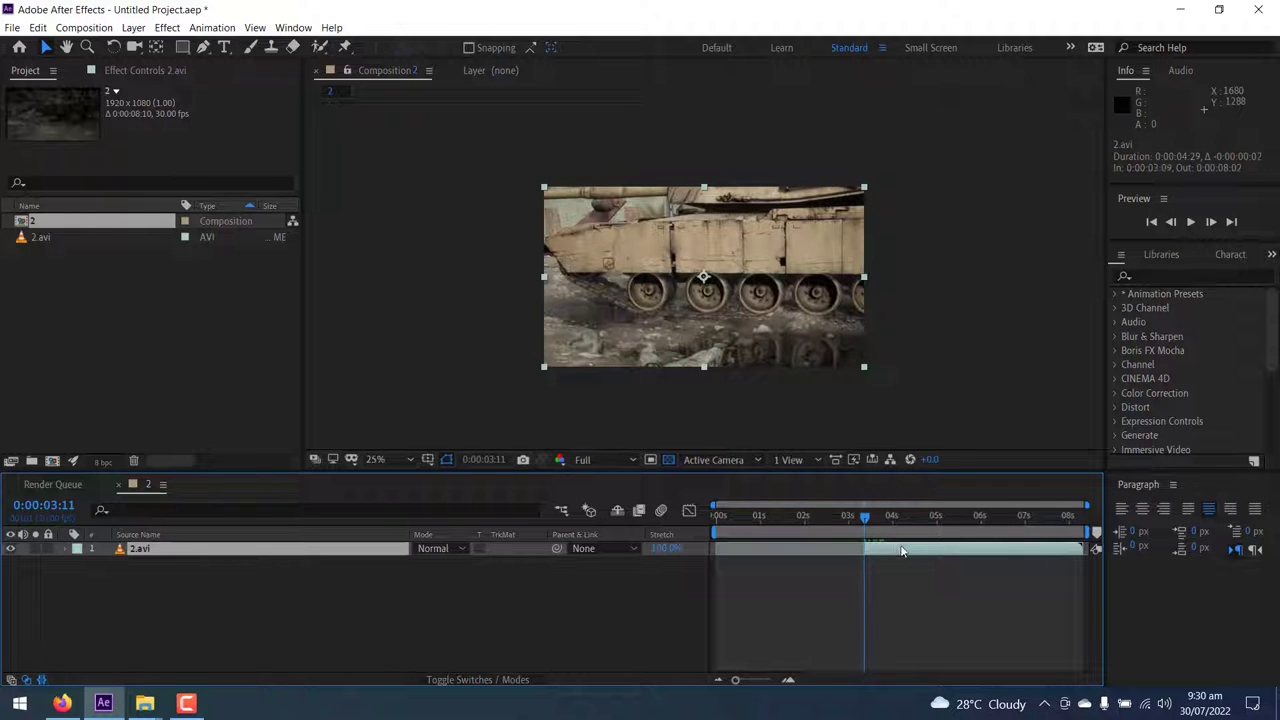
{"action": "mouse_move", "coordinate": [910, 548]}
{"action": "left_mouse_down"}
{"action": "mouse_move", "coordinate": [752, 561]}
{"action": "mouse_move", "coordinate": [803, 521]}
{"action": "mouse_move", "coordinate": [865, 517]}
{"action": "left_mouse_up"}
{"action": "left_click", "coordinate": [798, 516]}
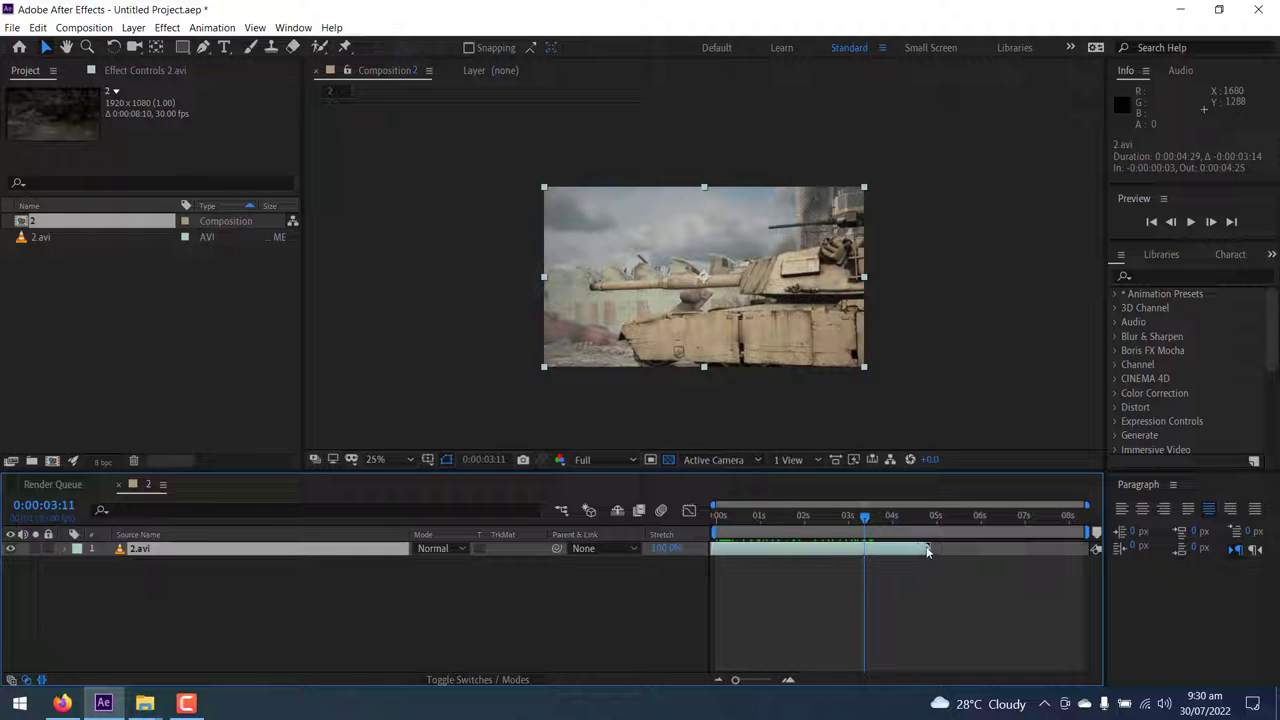
{"action": "left_click_drag", "start_coordinate": [913, 542], "coordinate": [864, 546]}
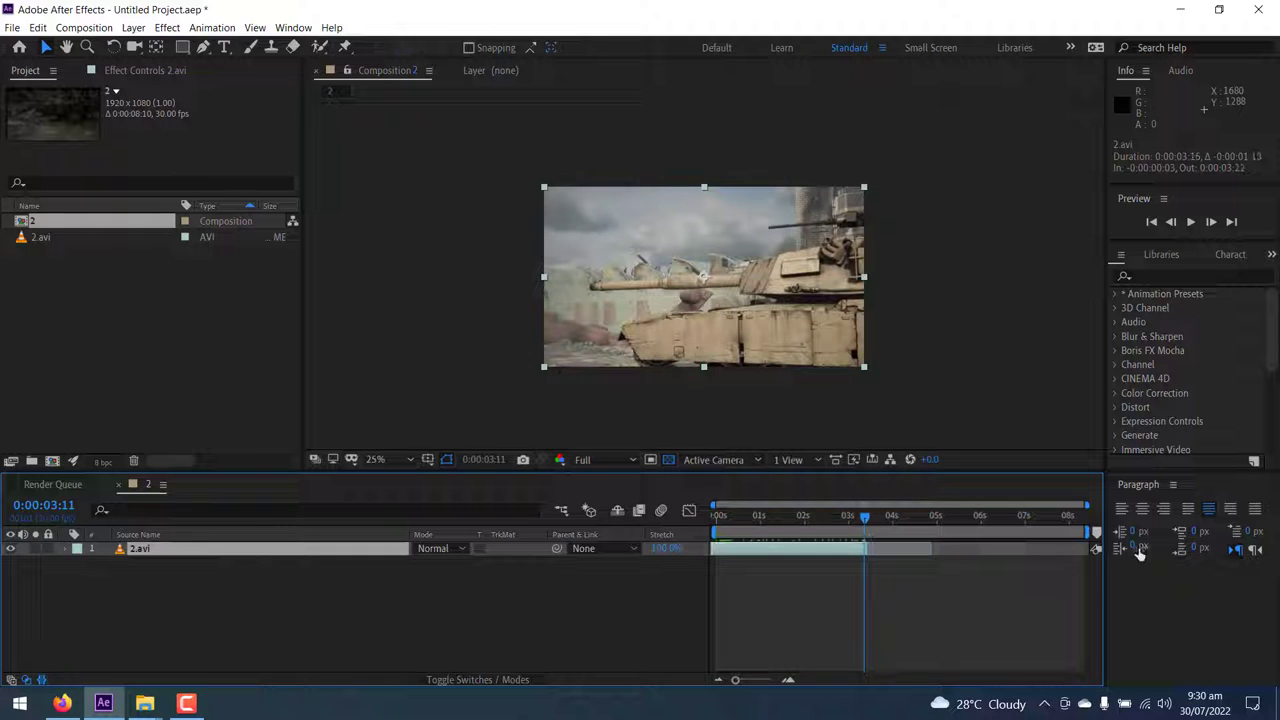
{"action": "left_click_drag", "start_coordinate": [1085, 540], "coordinate": [871, 548]}
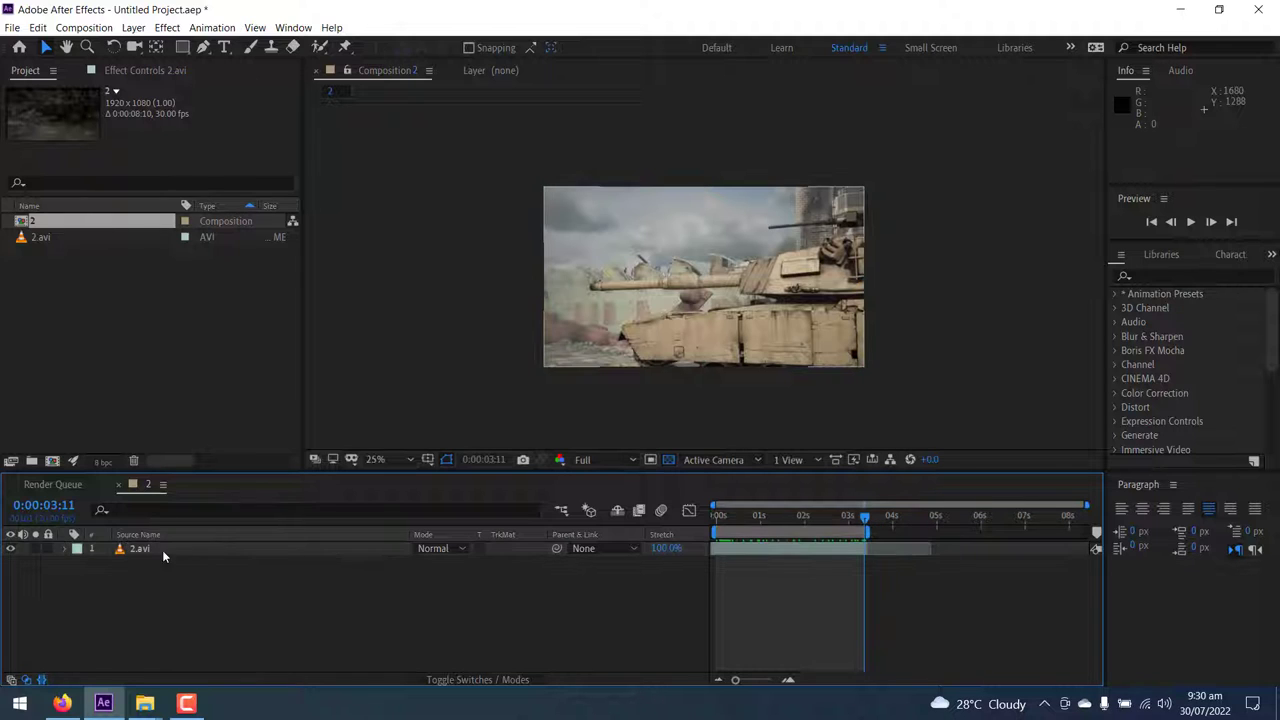
Apply Track in Boris FX Mocha to the 2.avi layer and launch the Mocha workspace.
{"action": "left_click", "coordinate": [195, 550]}
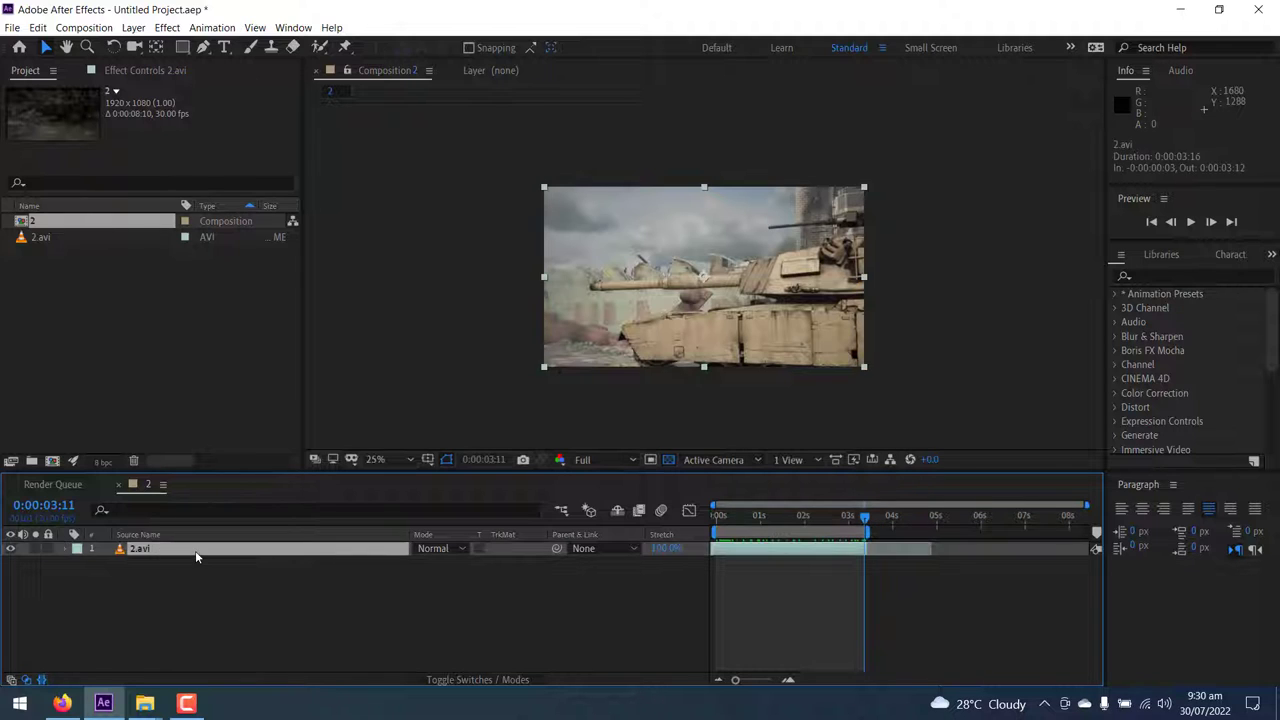
{"action": "left_click", "coordinate": [207, 28]}
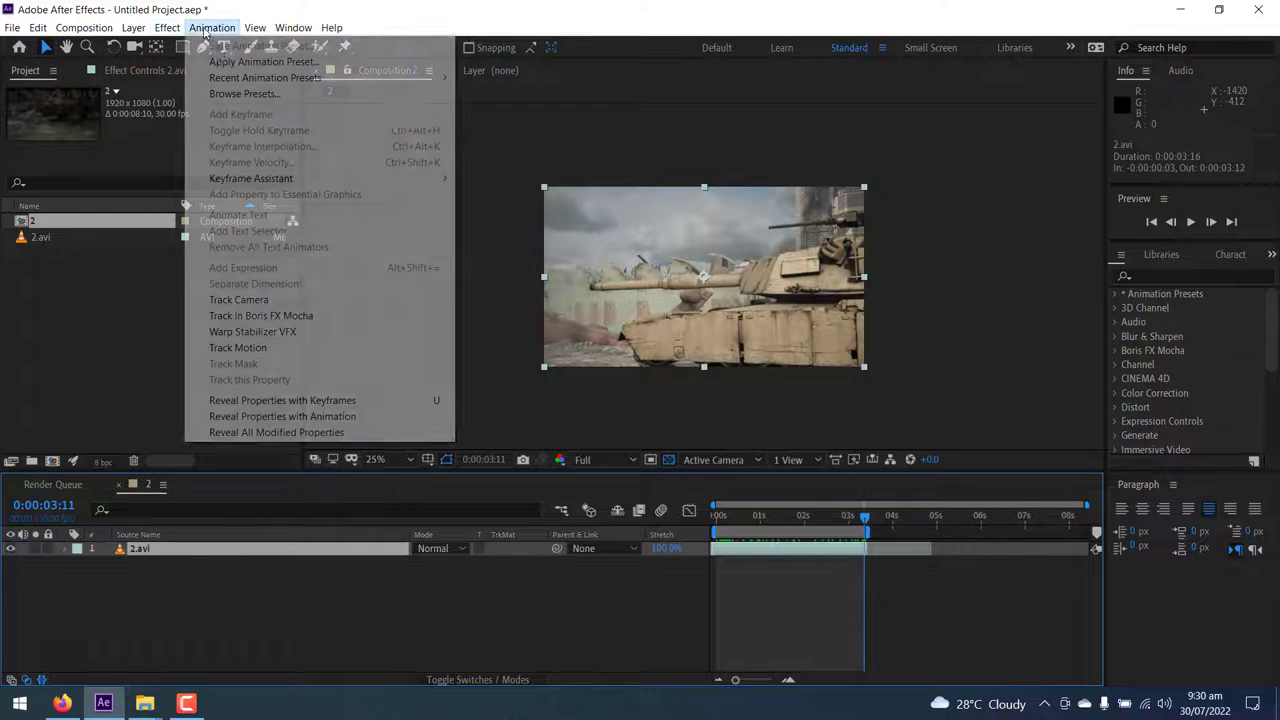
{"action": "left_click", "coordinate": [300, 317]}
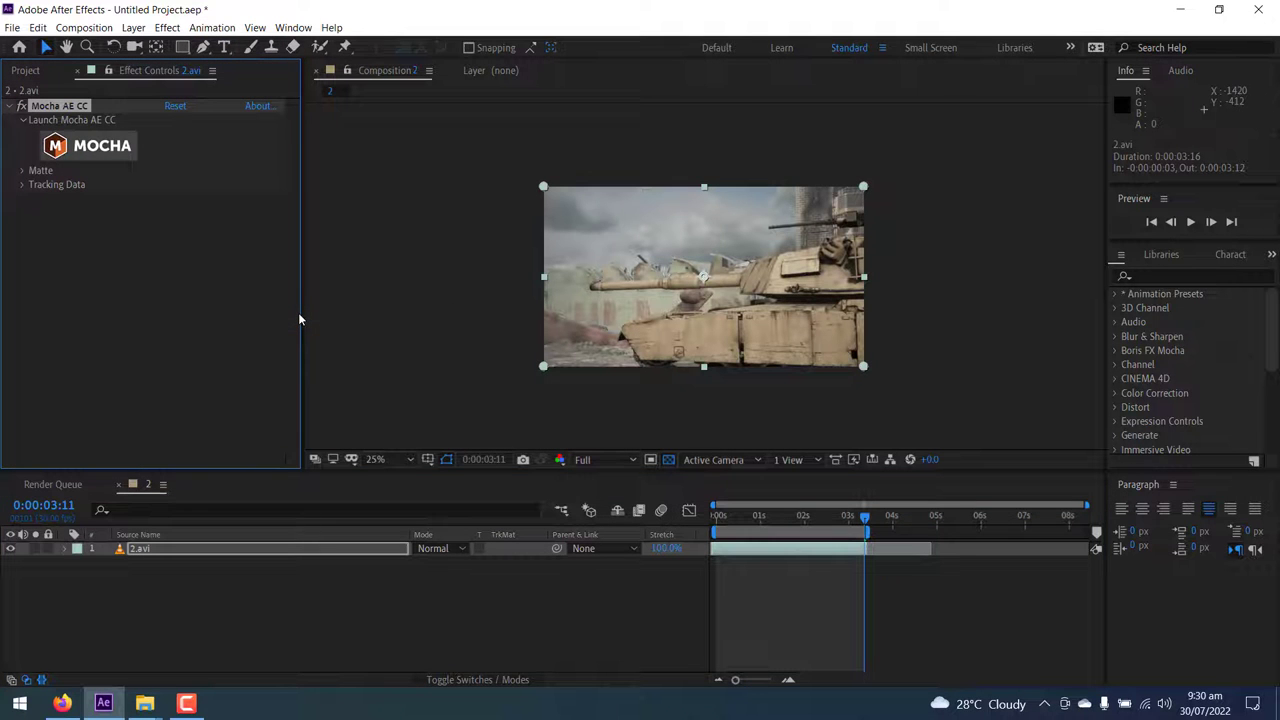
{"action": "left_click", "coordinate": [110, 146]}
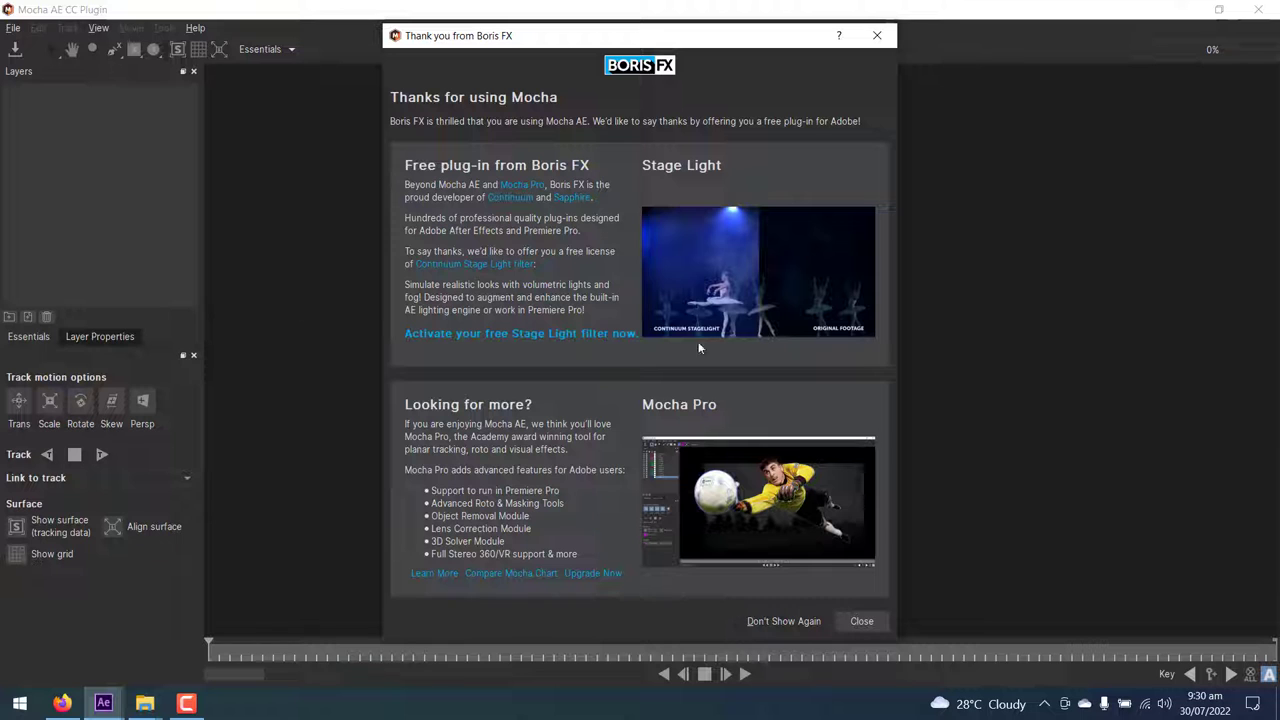
Dismiss the Boris FX message, go to frame one, and outline the side panel with a four-point X-spline.
{"action": "left_click", "coordinate": [854, 621]}
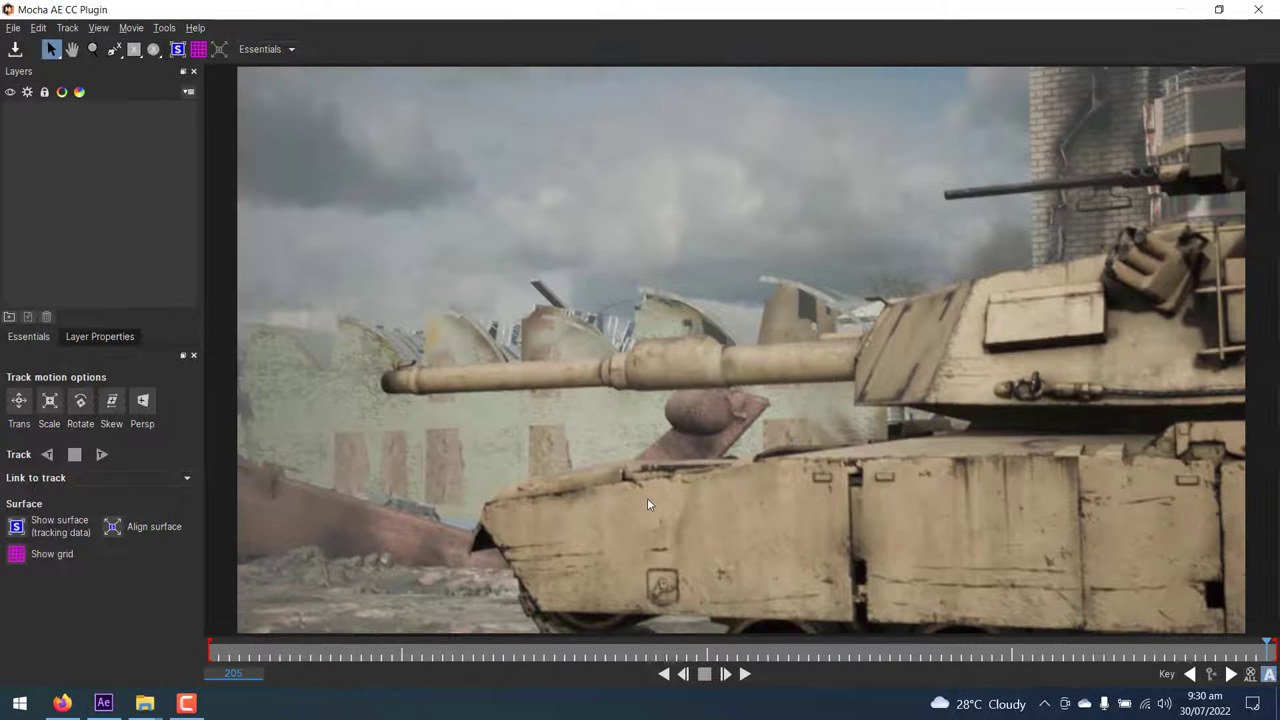
{"action": "left_click_drag", "start_coordinate": [279, 652], "coordinate": [189, 655]}
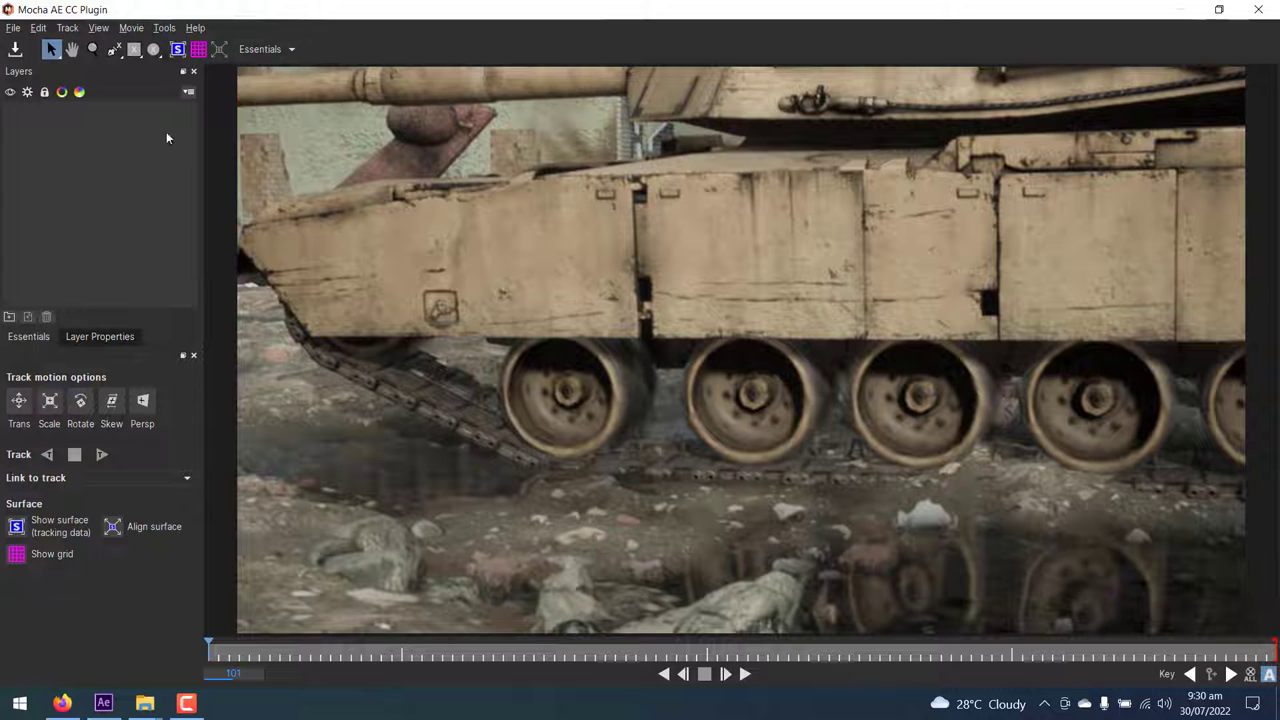
{"action": "left_click", "coordinate": [114, 50]}
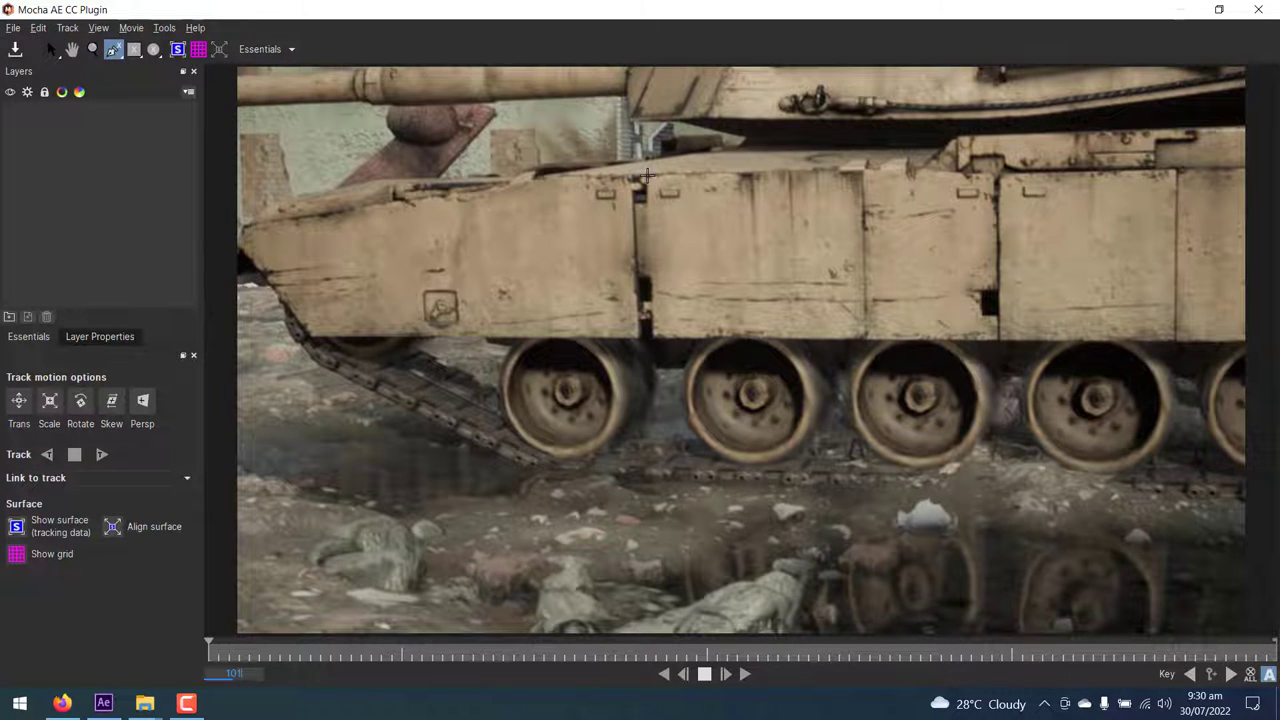
{"action": "left_click", "coordinate": [647, 176]}
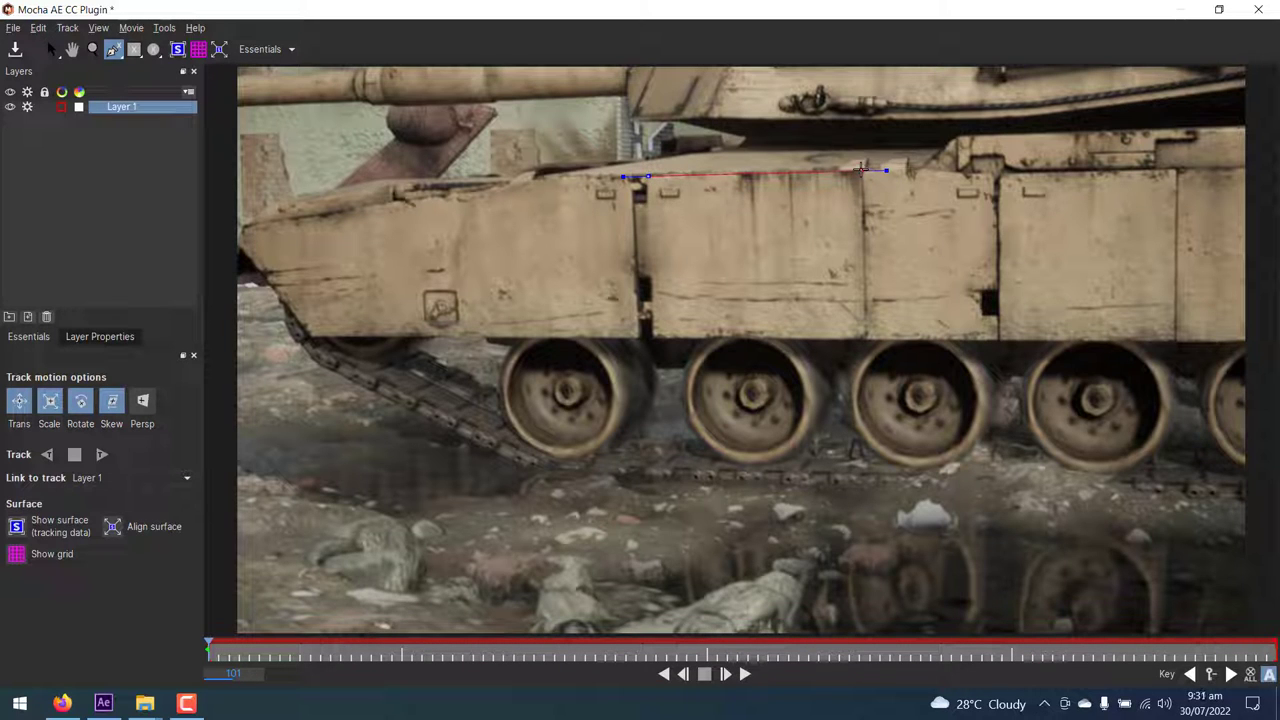
{"action": "left_click", "coordinate": [861, 170]}
{"action": "left_click", "coordinate": [866, 356]}
{"action": "left_click", "coordinate": [637, 345]}
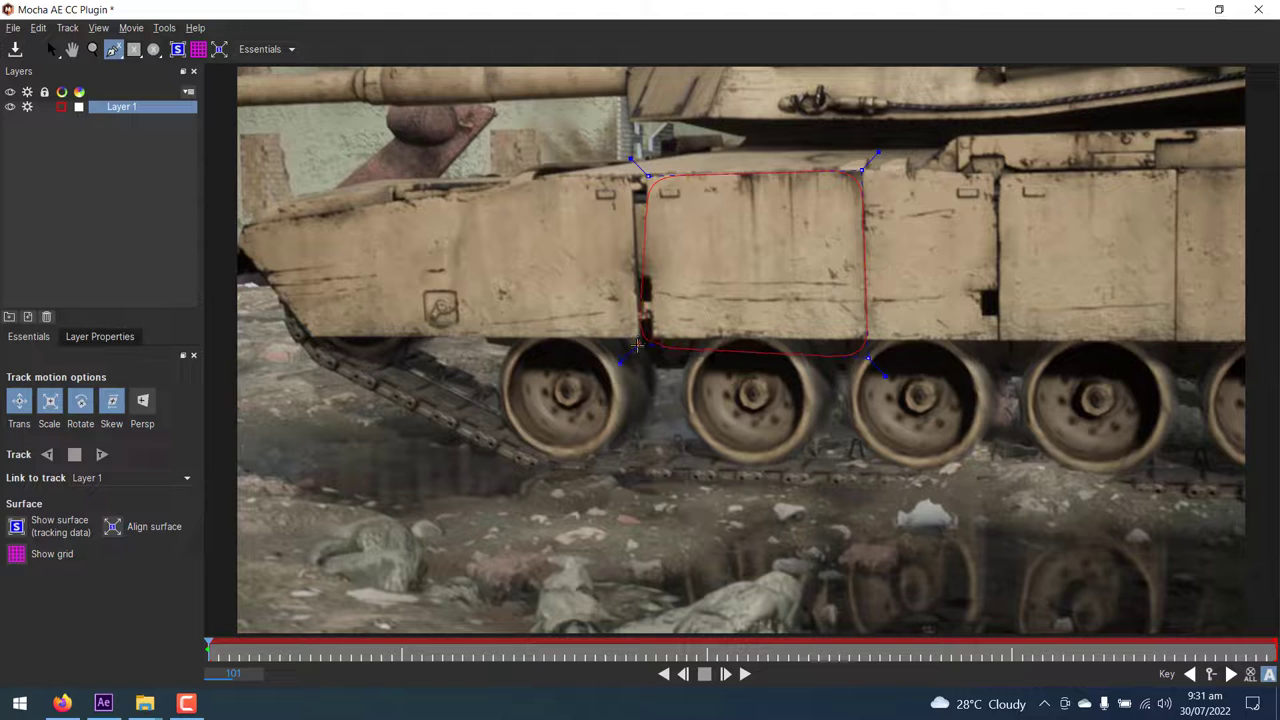
{"action": "left_click_drag", "start_coordinate": [637, 345], "coordinate": [644, 353]}
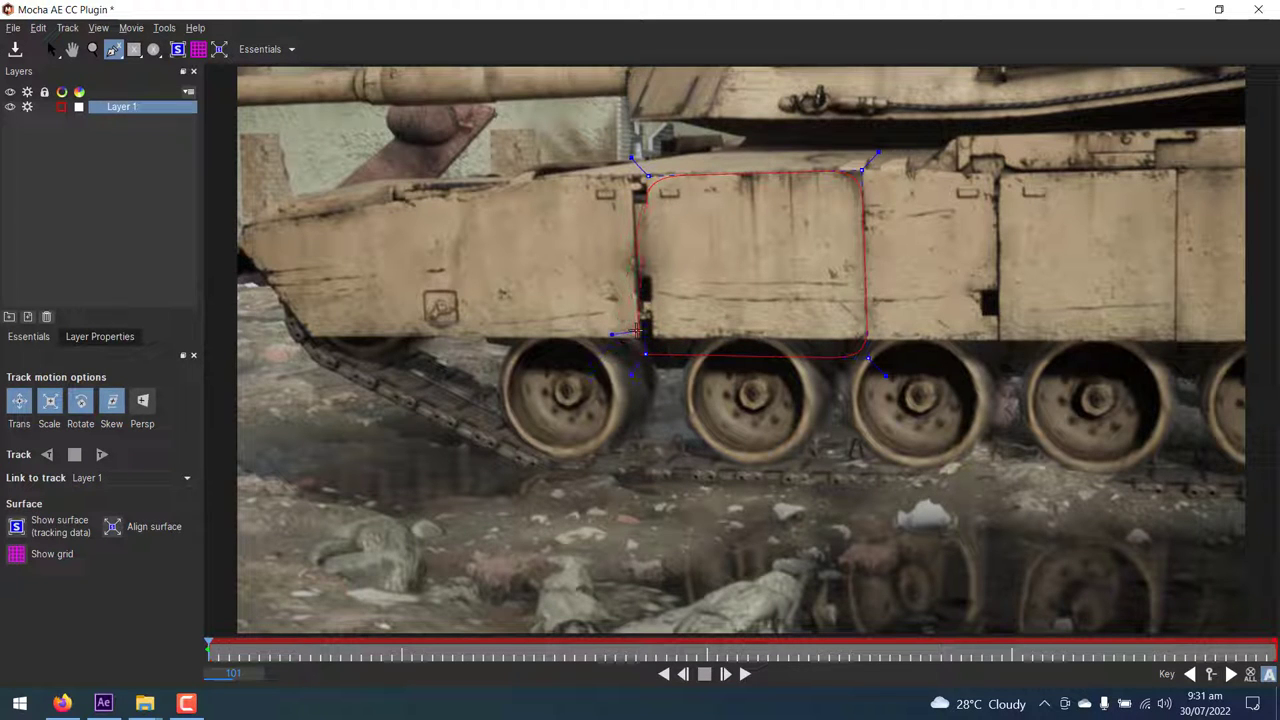
{"action": "right_click", "coordinate": [631, 327]}
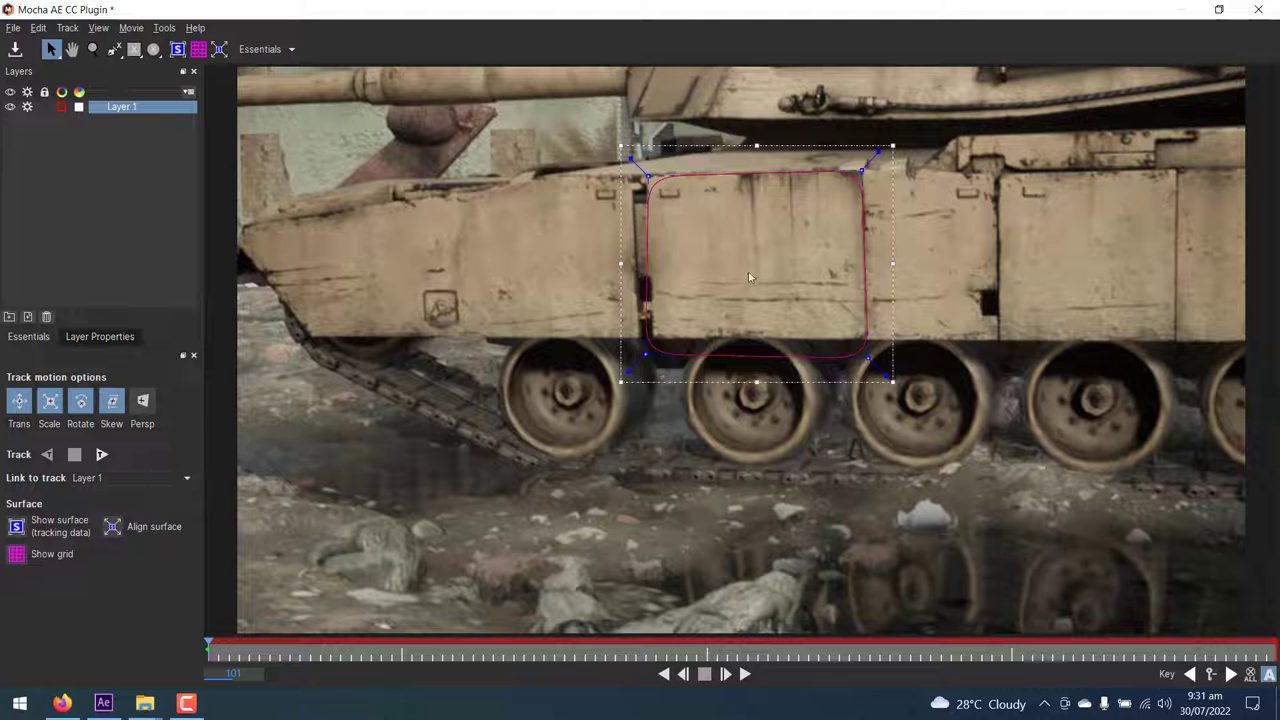
Select Layer 1, show its planar surface, nudge it inside the panel spline, and scrub to check it.
{"action": "key", "text": "ctrl+shift+a"}
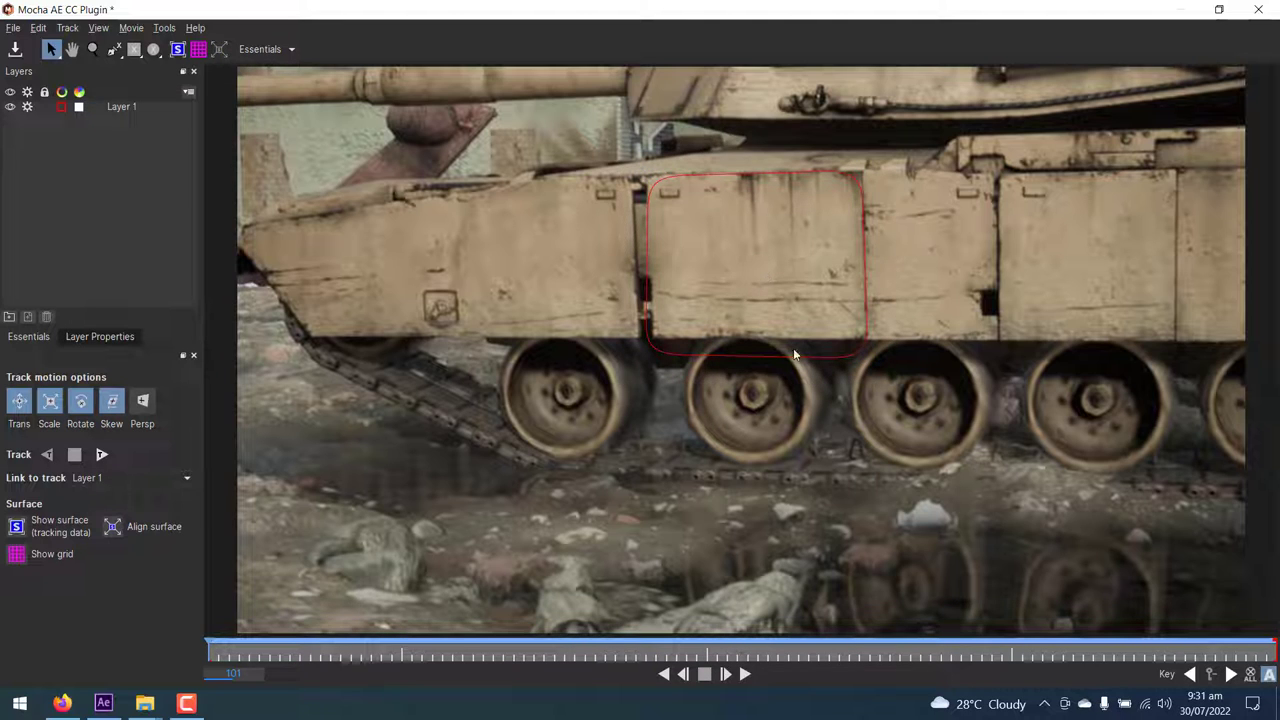
{"action": "left_click", "coordinate": [788, 358]}
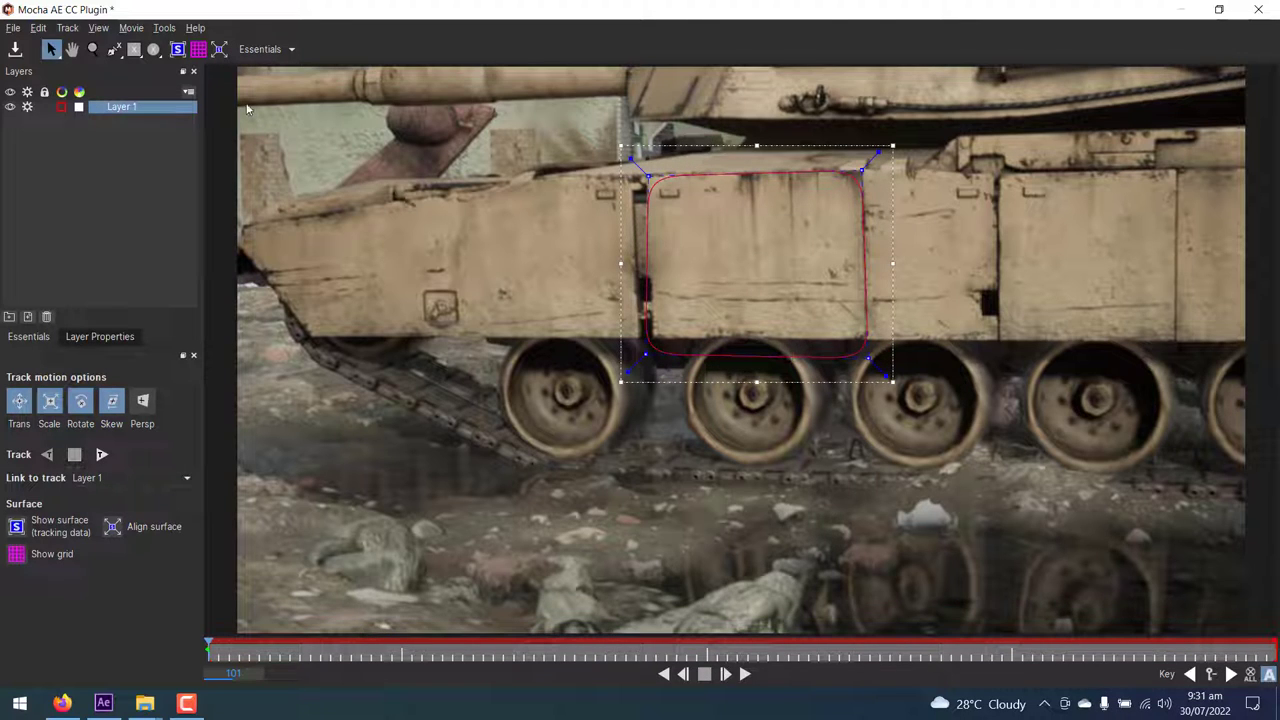
{"action": "left_click", "coordinate": [177, 50]}
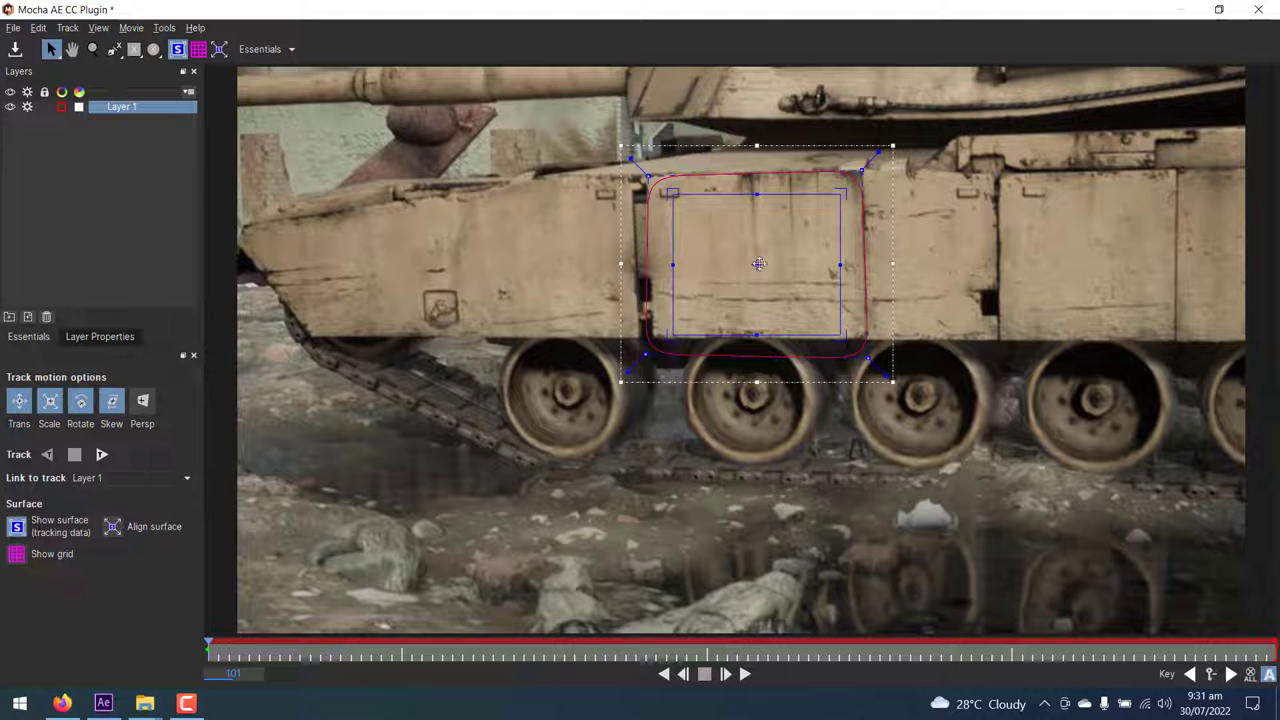
{"action": "left_click_drag", "start_coordinate": [759, 264], "coordinate": [751, 256]}
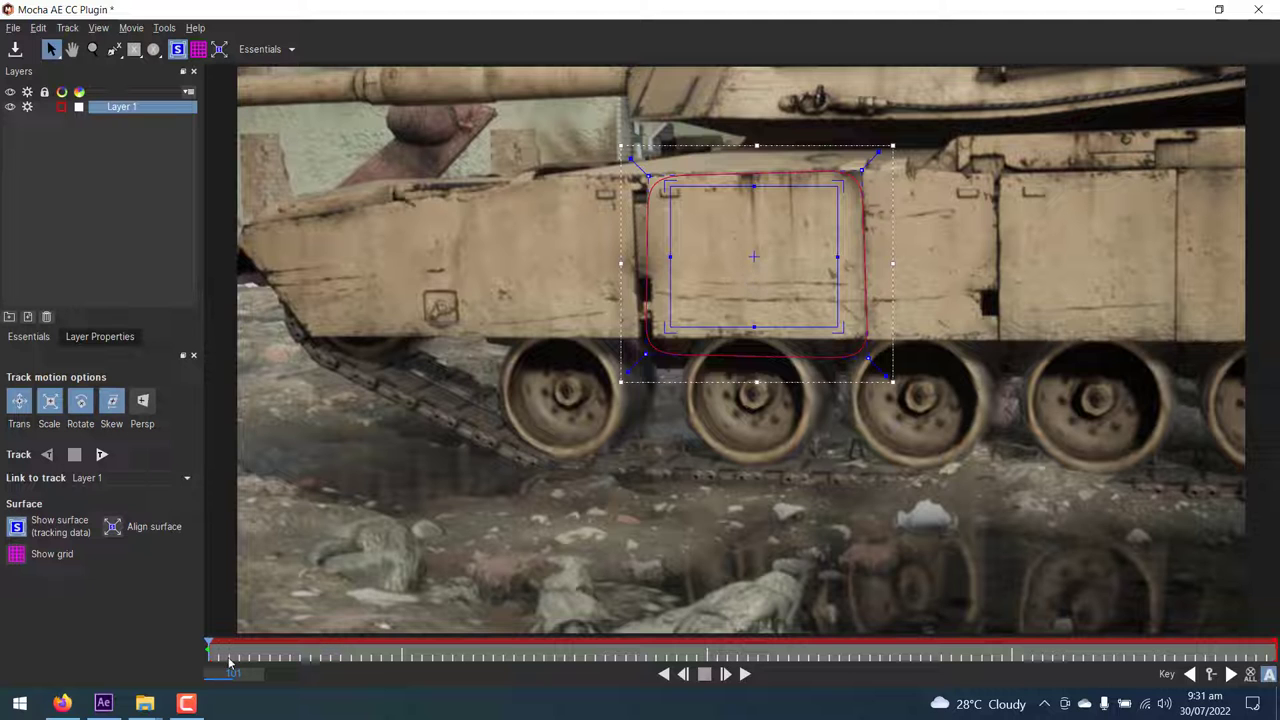
{"action": "mouse_move", "coordinate": [216, 655]}
{"action": "left_mouse_down"}
{"action": "mouse_move", "coordinate": [401, 655]}
{"action": "mouse_move", "coordinate": [133, 656]}
{"action": "left_mouse_up"}
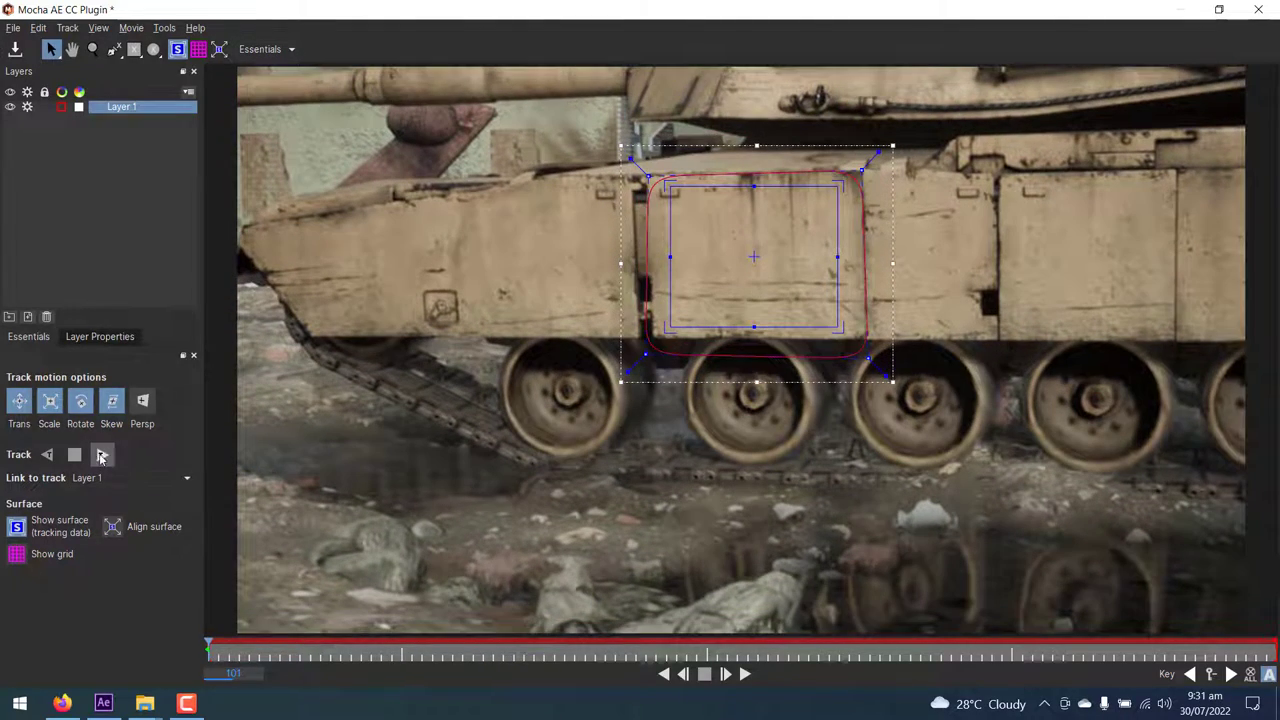
Track Layer 1 forward through the footage, save the Mocha project, and close Mocha.
{"action": "left_click", "coordinate": [101, 455]}
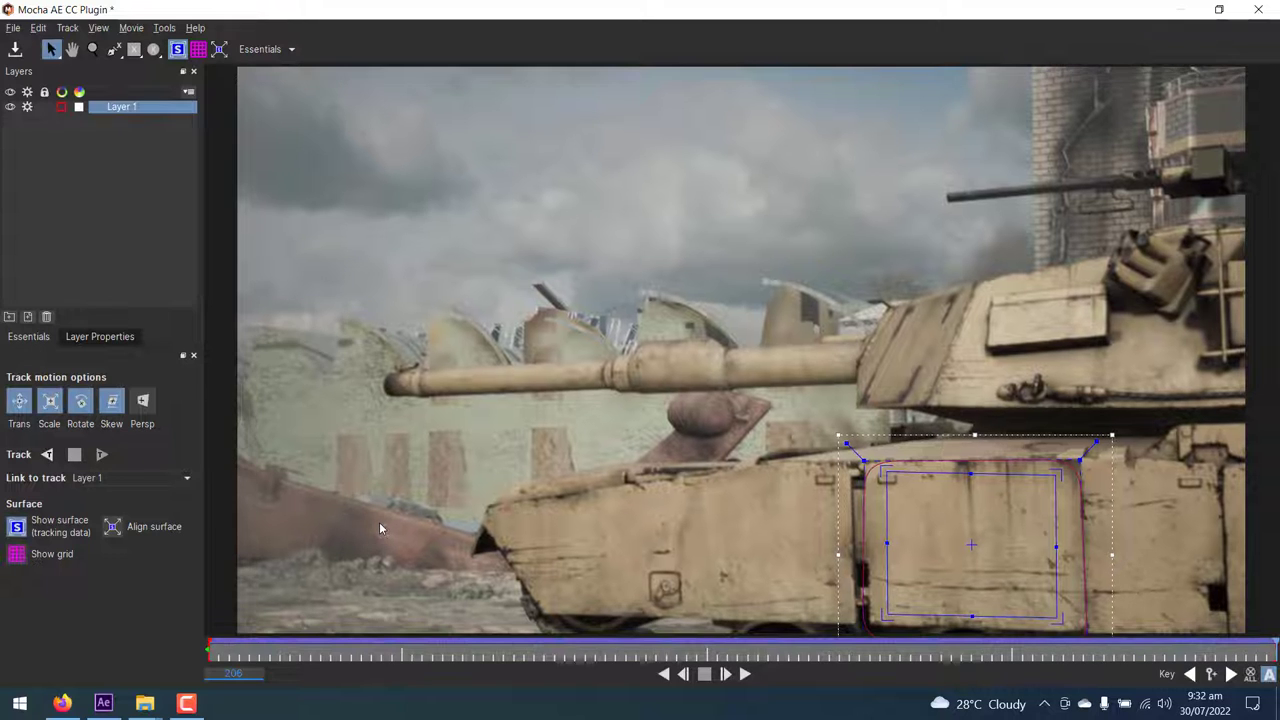
{"action": "left_click", "coordinate": [13, 27]}
{"action": "left_click", "coordinate": [45, 62]}
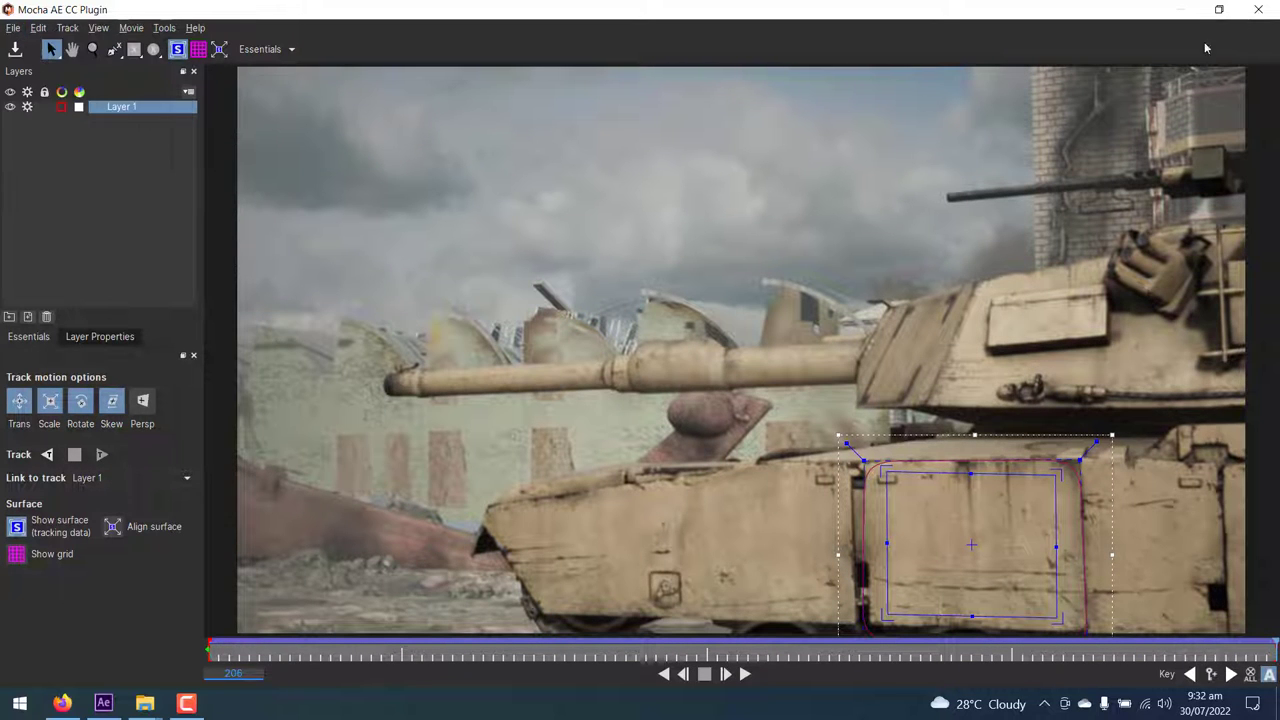
{"action": "left_click", "coordinate": [1258, 9]}
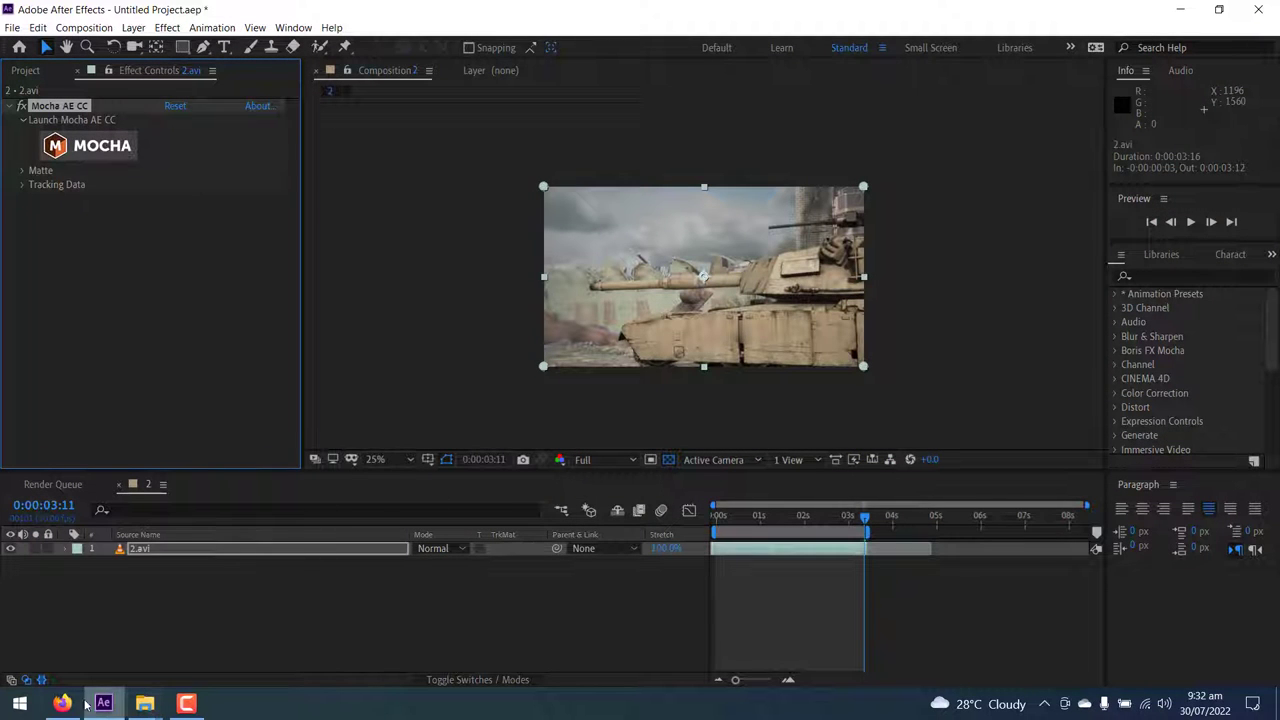
Import pakistan-map-flag-and-text-illustration-EEAJD8.jpg from New Volume (E:) into the project.
{"action": "key", "text": "ctrl+i"}
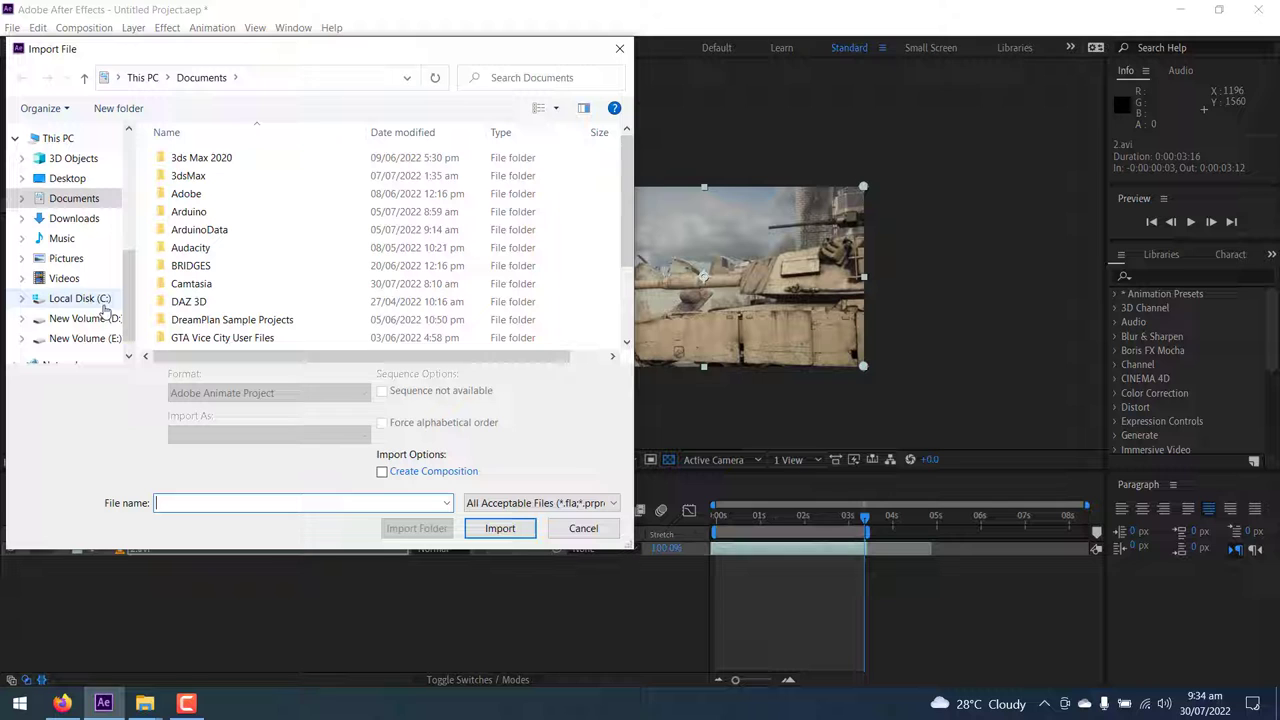
{"action": "left_click", "coordinate": [100, 338]}
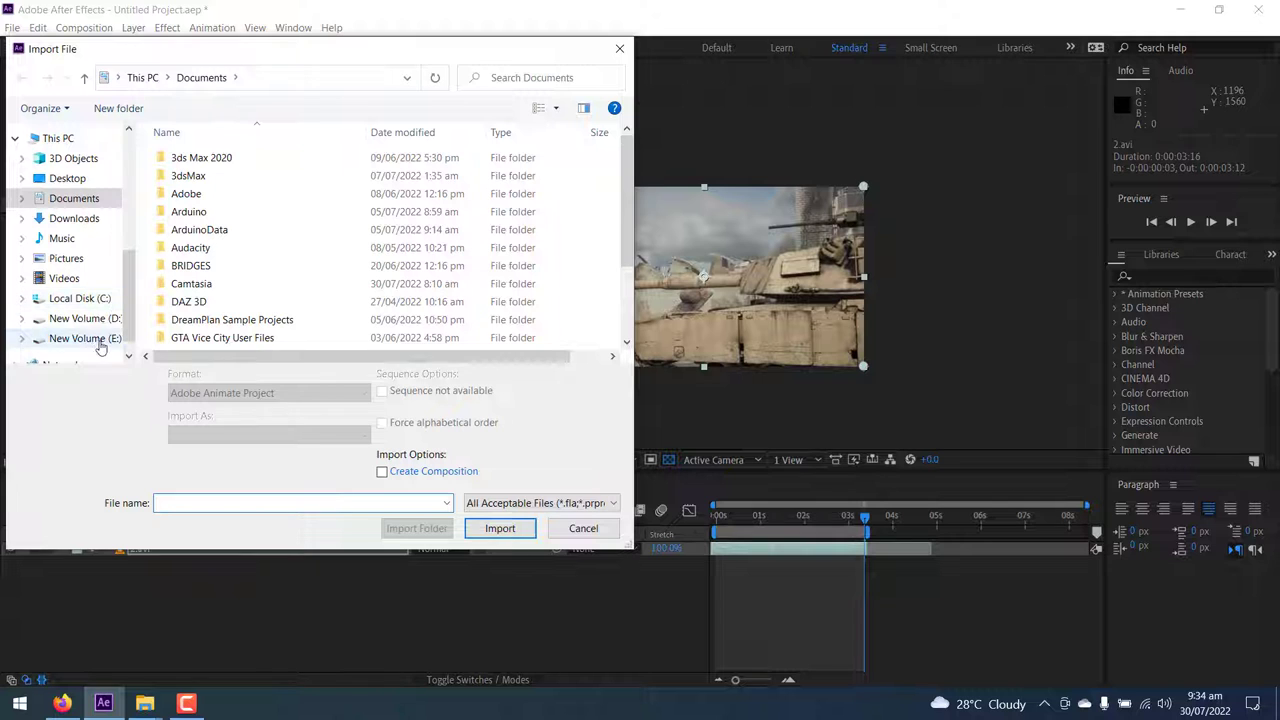
{"action": "left_click", "coordinate": [388, 270]}
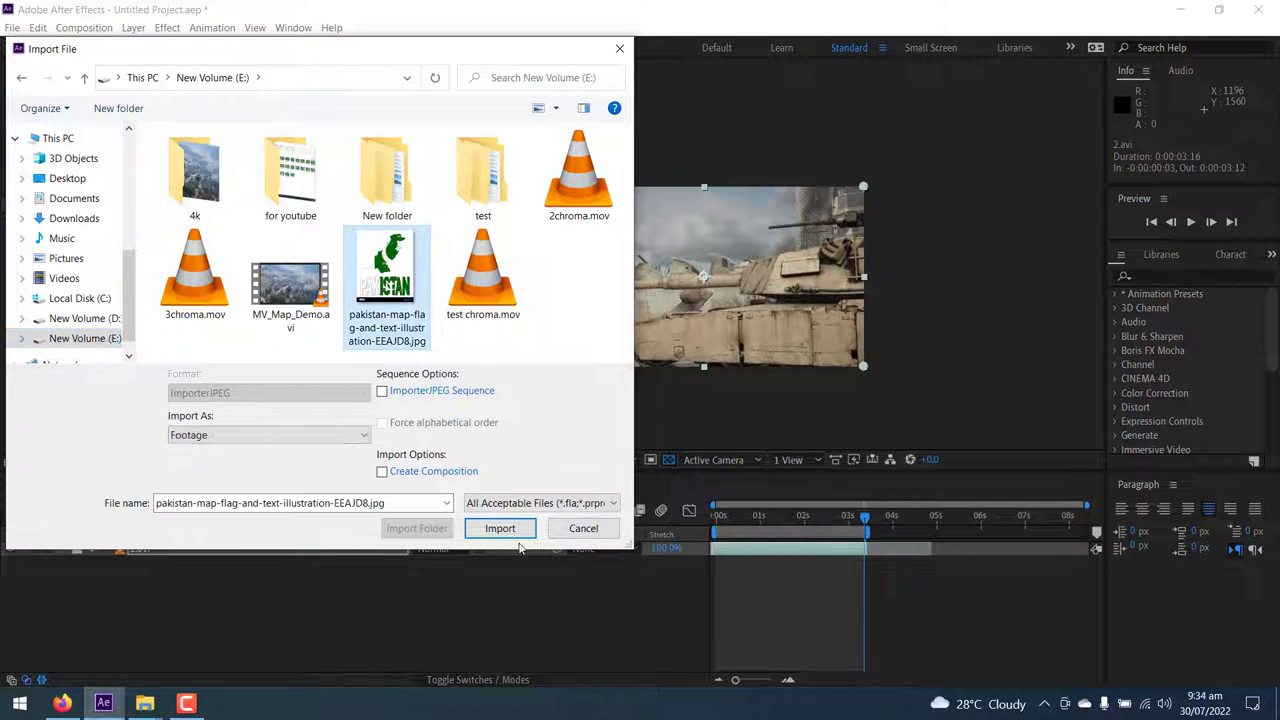
{"action": "left_click", "coordinate": [500, 528]}
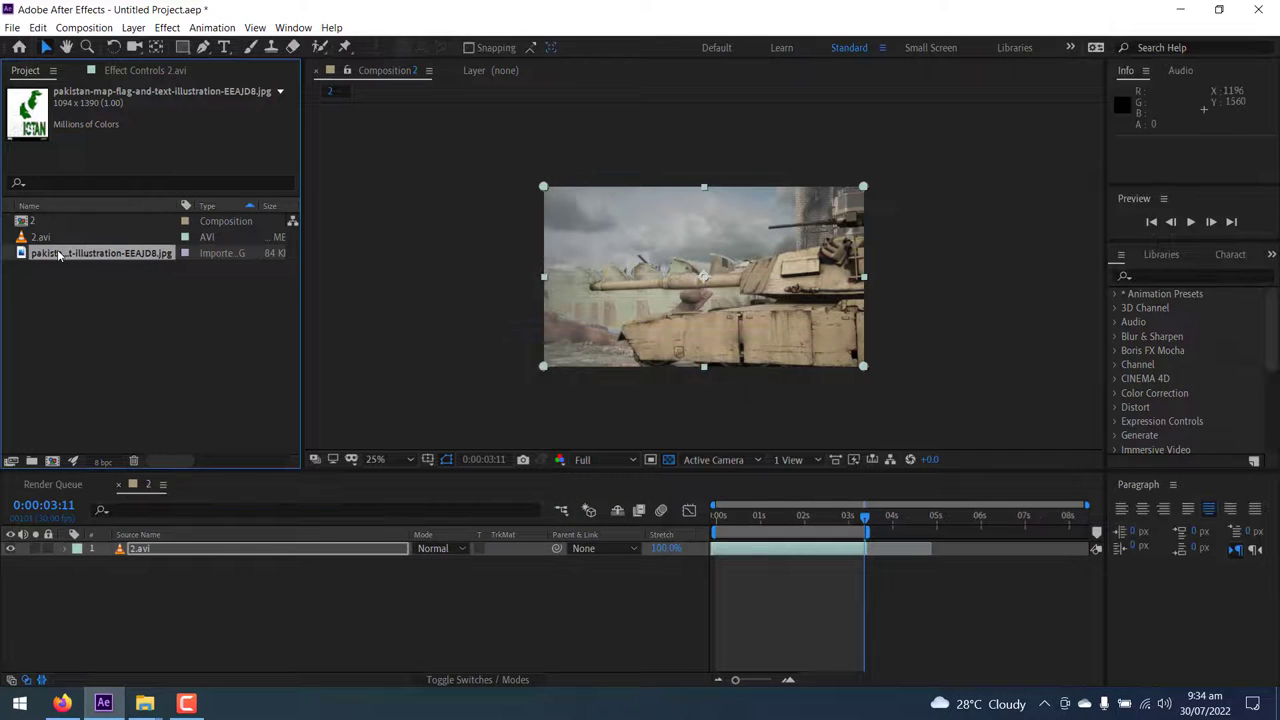
Create a composition from the Pakistan JPG and set its size to 1920 × 1080.
{"action": "left_click_drag", "start_coordinate": [60, 257], "coordinate": [53, 461]}
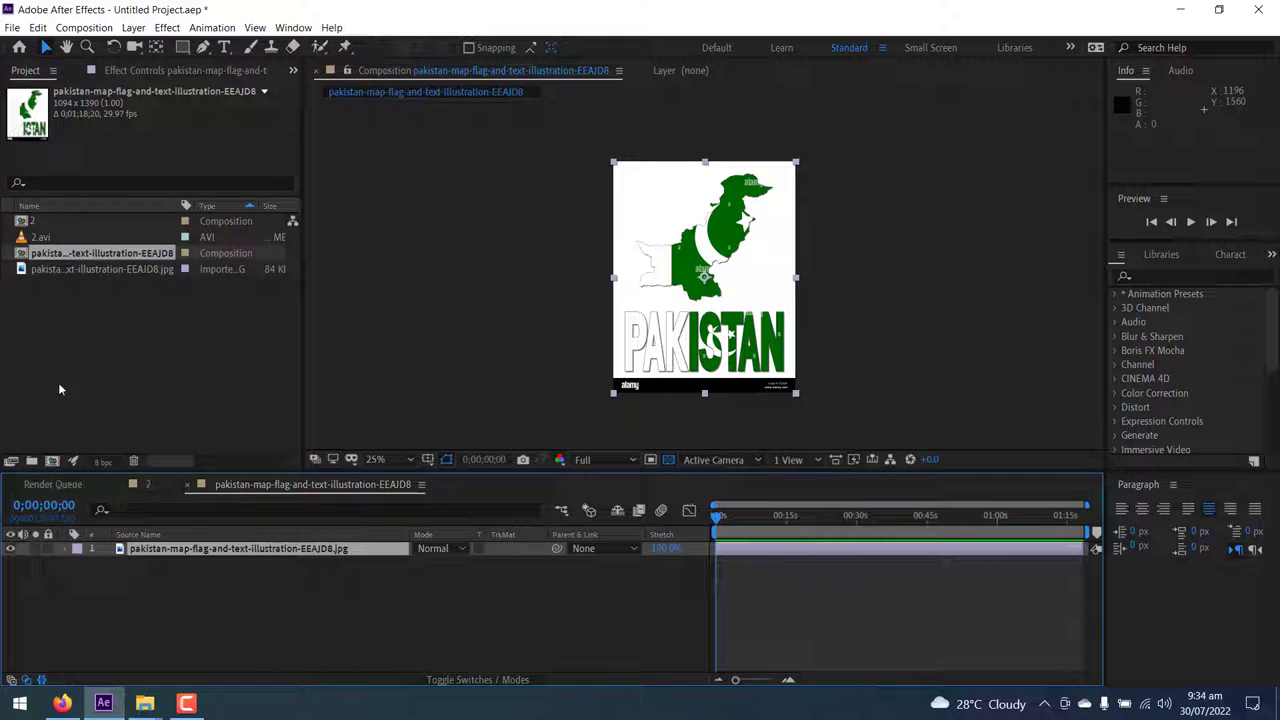
{"action": "right_click", "coordinate": [55, 252]}
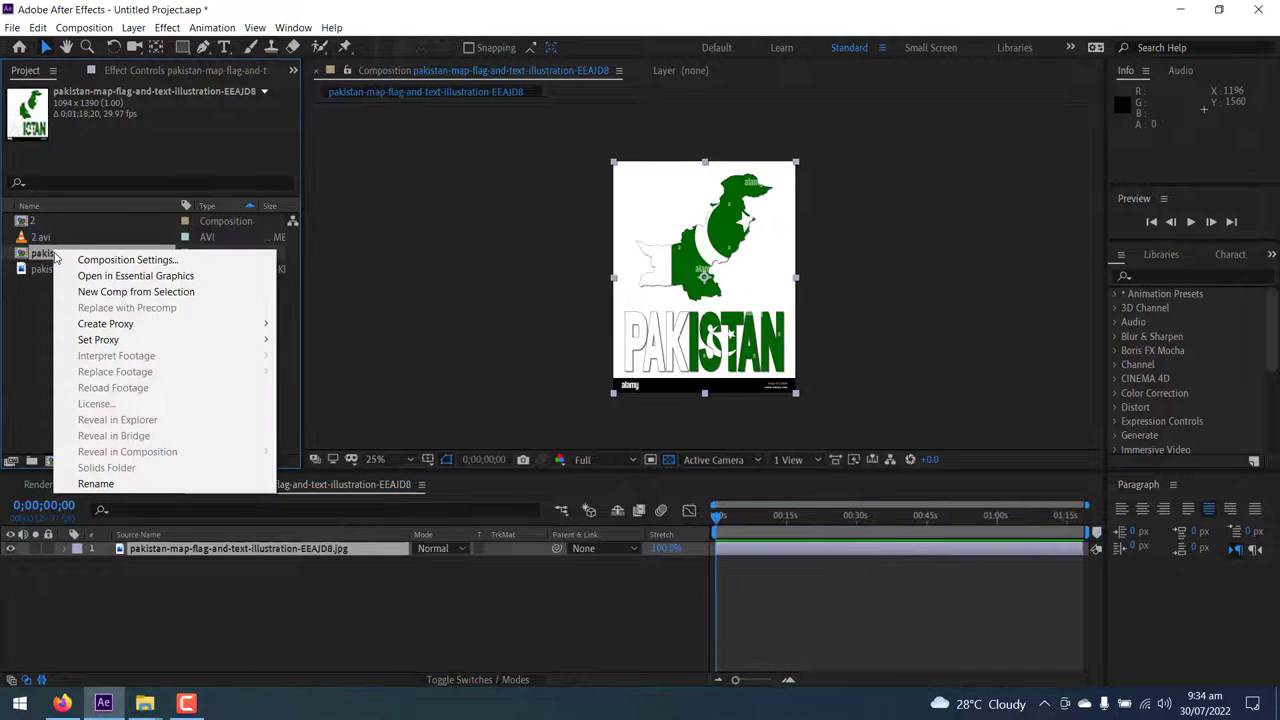
{"action": "left_click", "coordinate": [103, 256]}
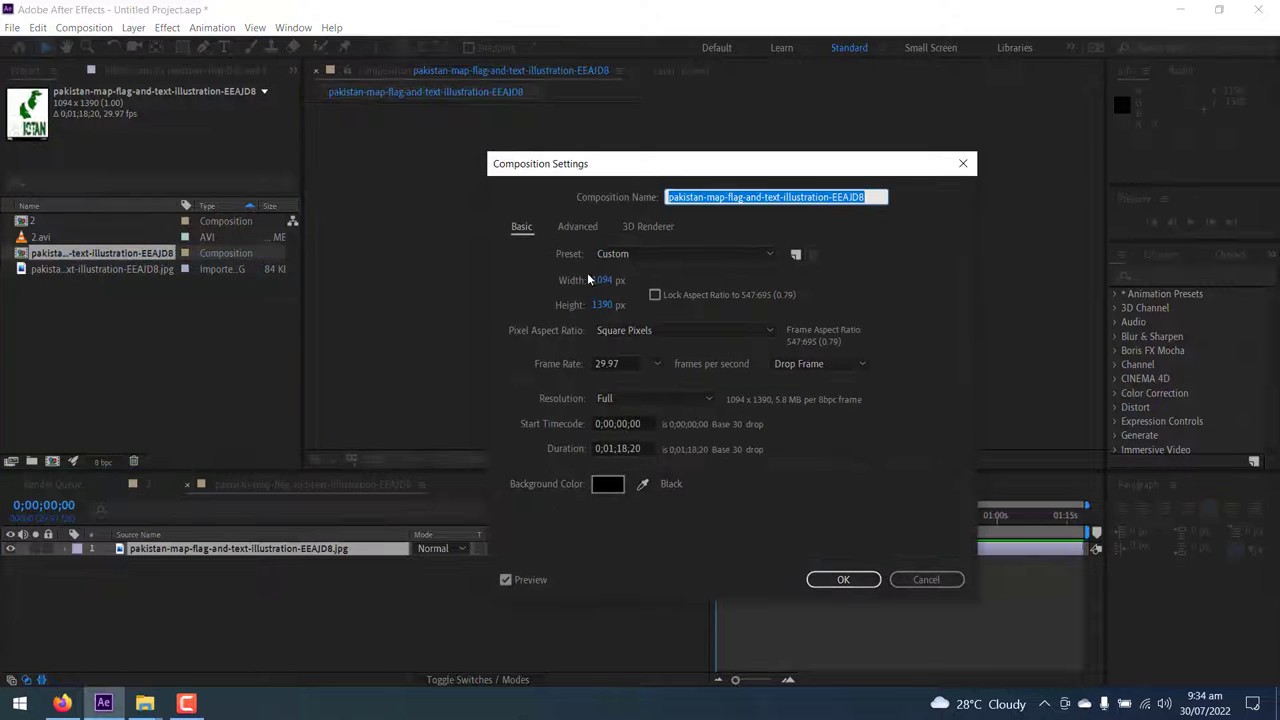
{"action": "left_click", "coordinate": [606, 282]}
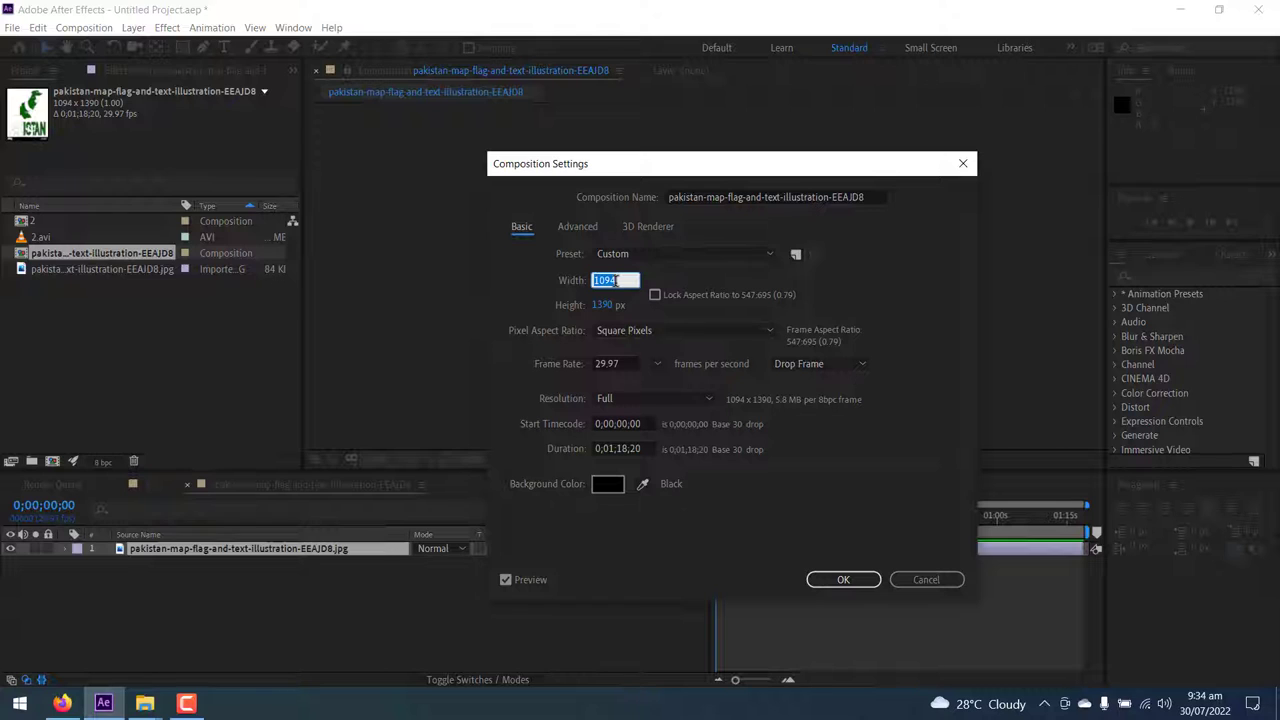
{"action": "type", "text": "19"}
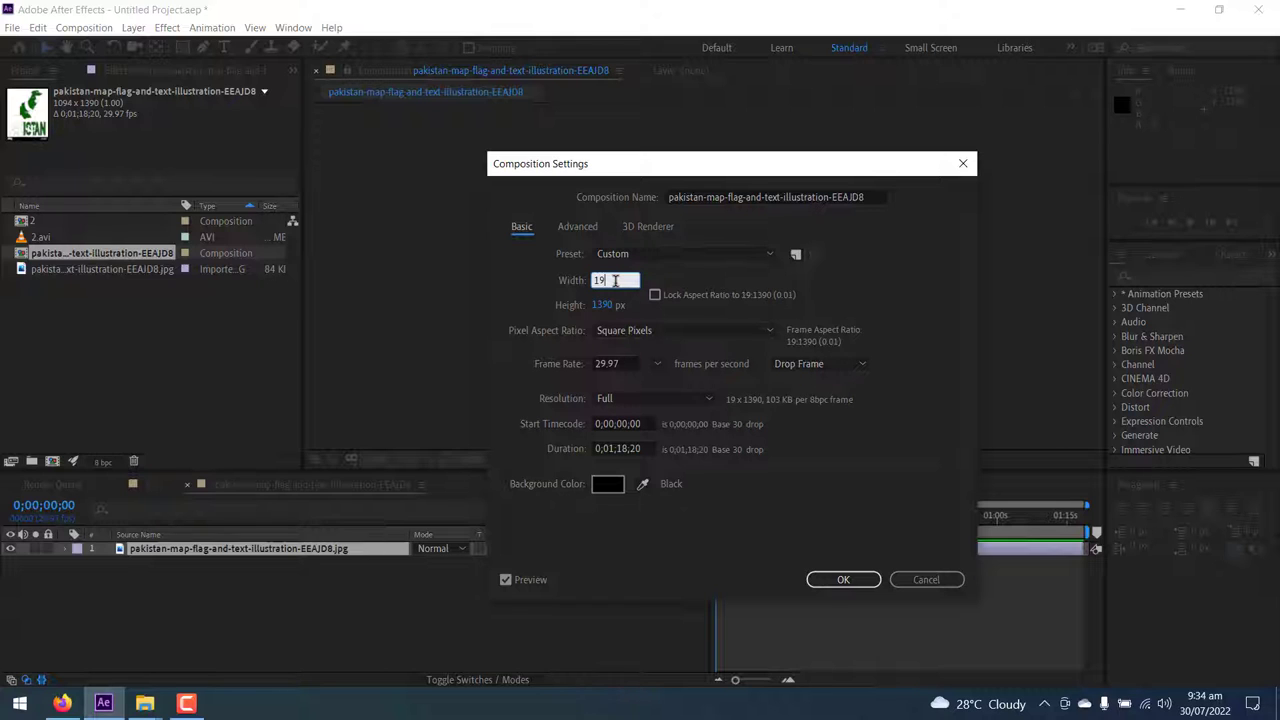
{"action": "type", "text": "20"}
{"action": "key", "text": "Tab"}
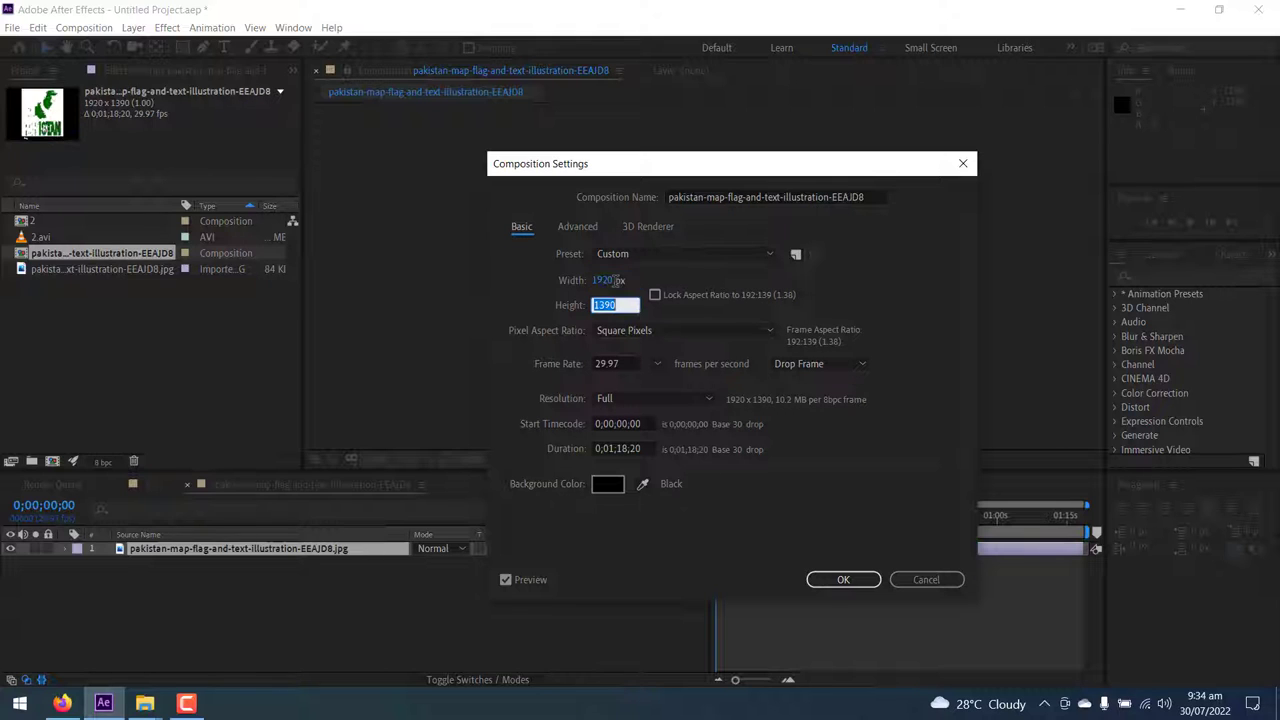
{"action": "type", "text": "108"}
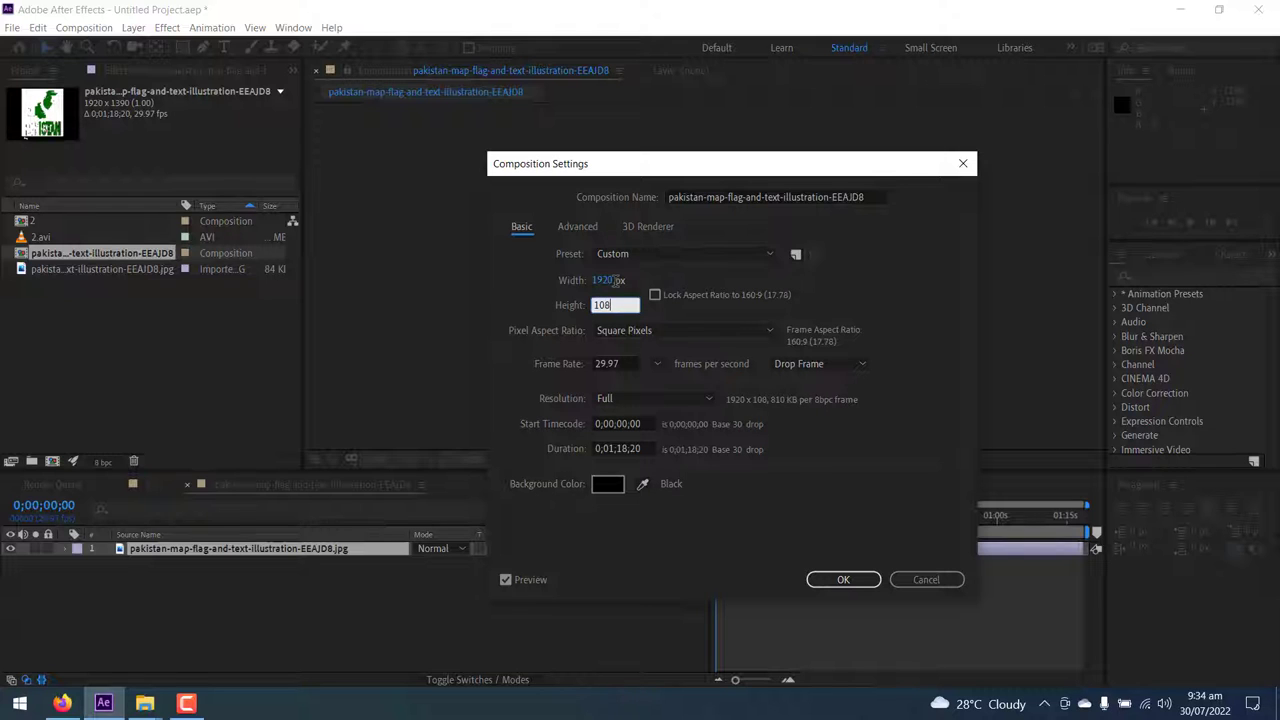
{"action": "type", "text": "0"}
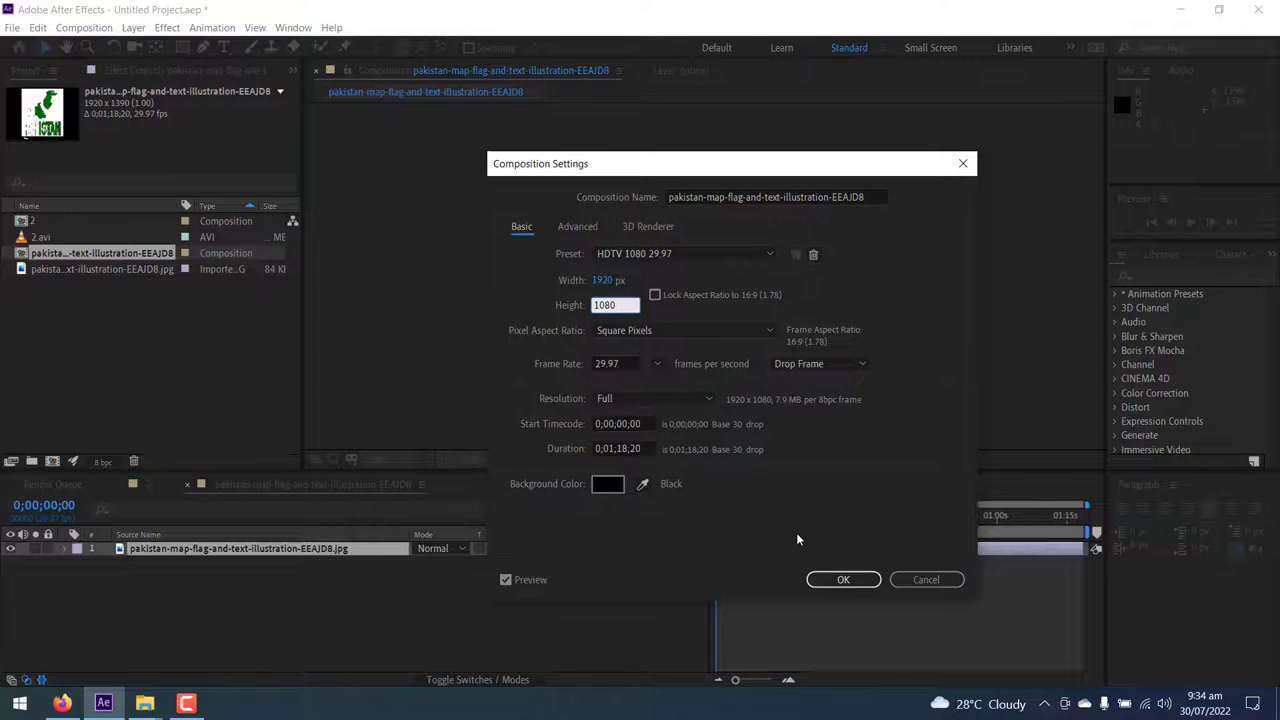
{"action": "left_click", "coordinate": [843, 579]}
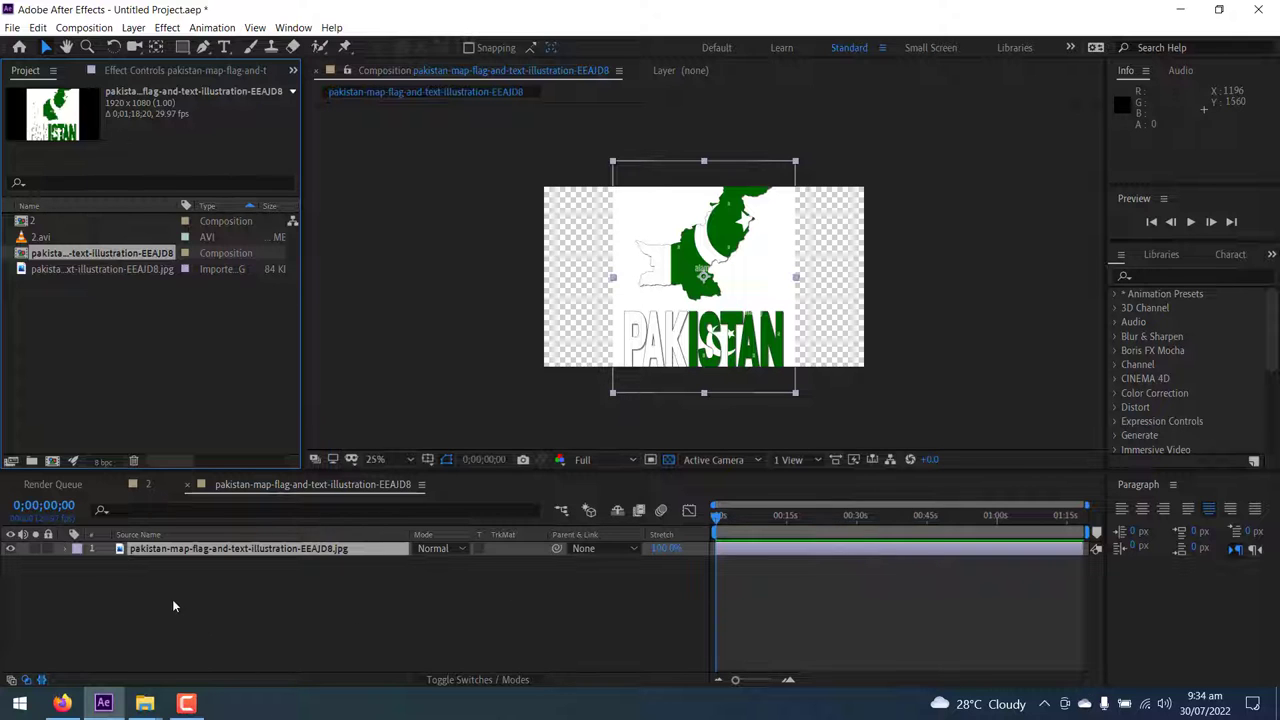
{"action": "left_click", "coordinate": [153, 559]}
In composition 2, place the Pakistan comp above the tank footage at the first frame.
{"action": "left_click", "coordinate": [148, 484]}
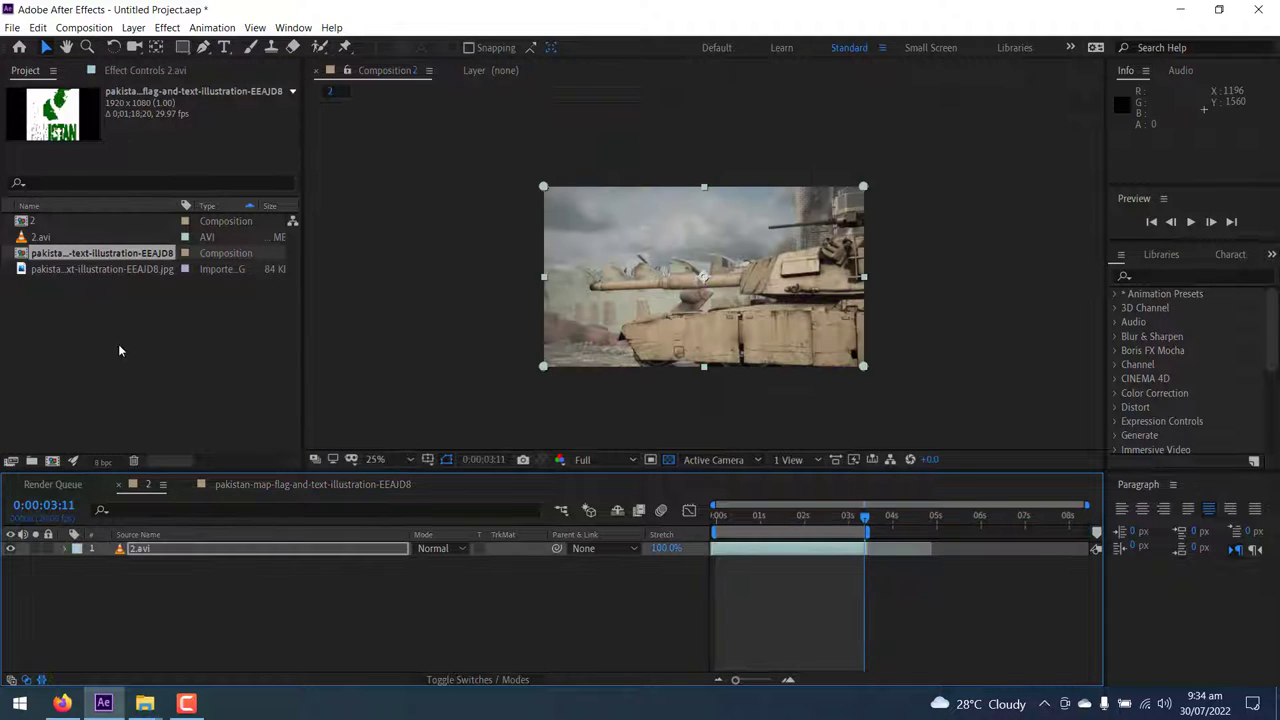
{"action": "left_click_drag", "start_coordinate": [58, 256], "coordinate": [160, 548]}
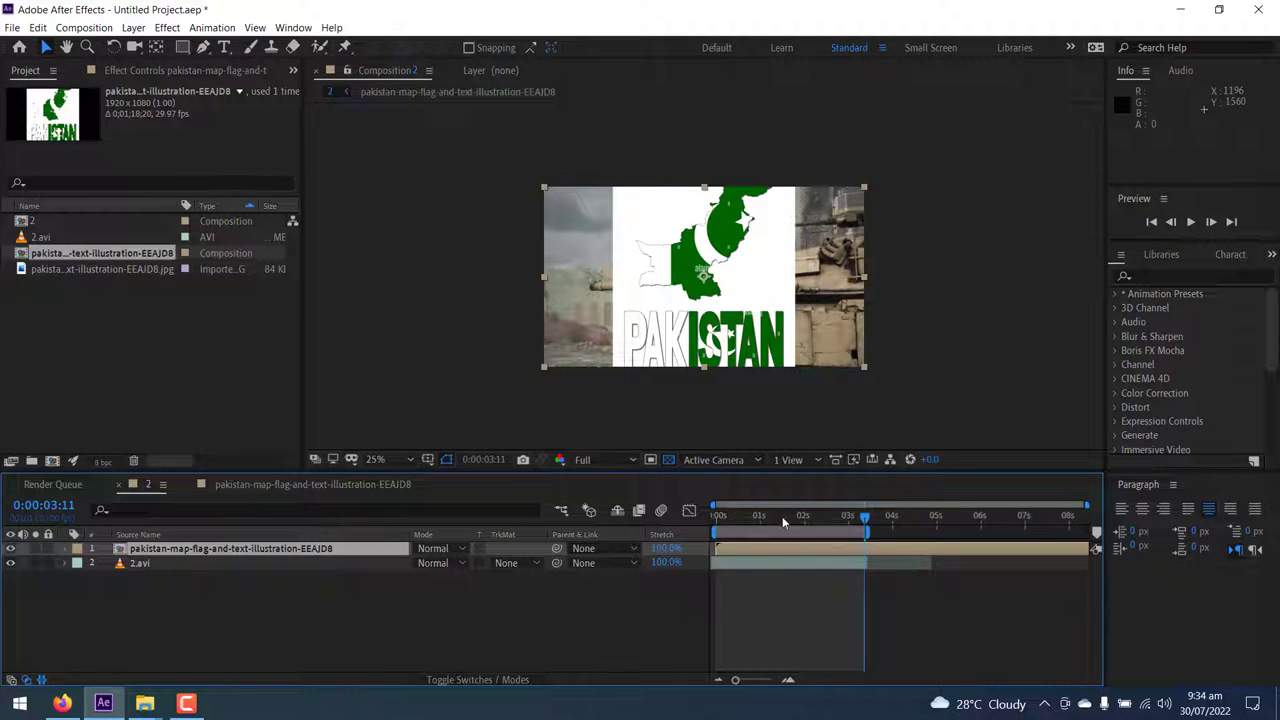
{"action": "left_click_drag", "start_coordinate": [782, 516], "coordinate": [700, 516]}
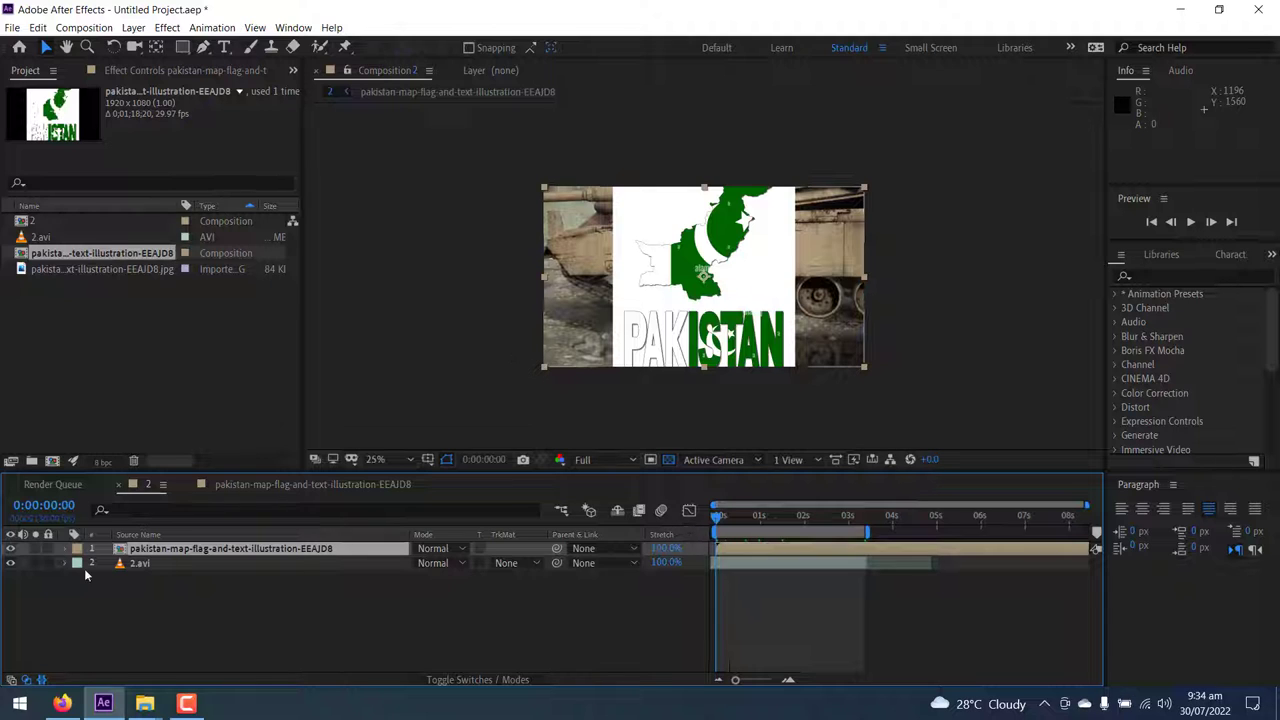
Create Mocha track data from Layer 1, target the Pakistan layer, and apply the corner-pin export.
{"action": "left_click", "coordinate": [130, 566]}
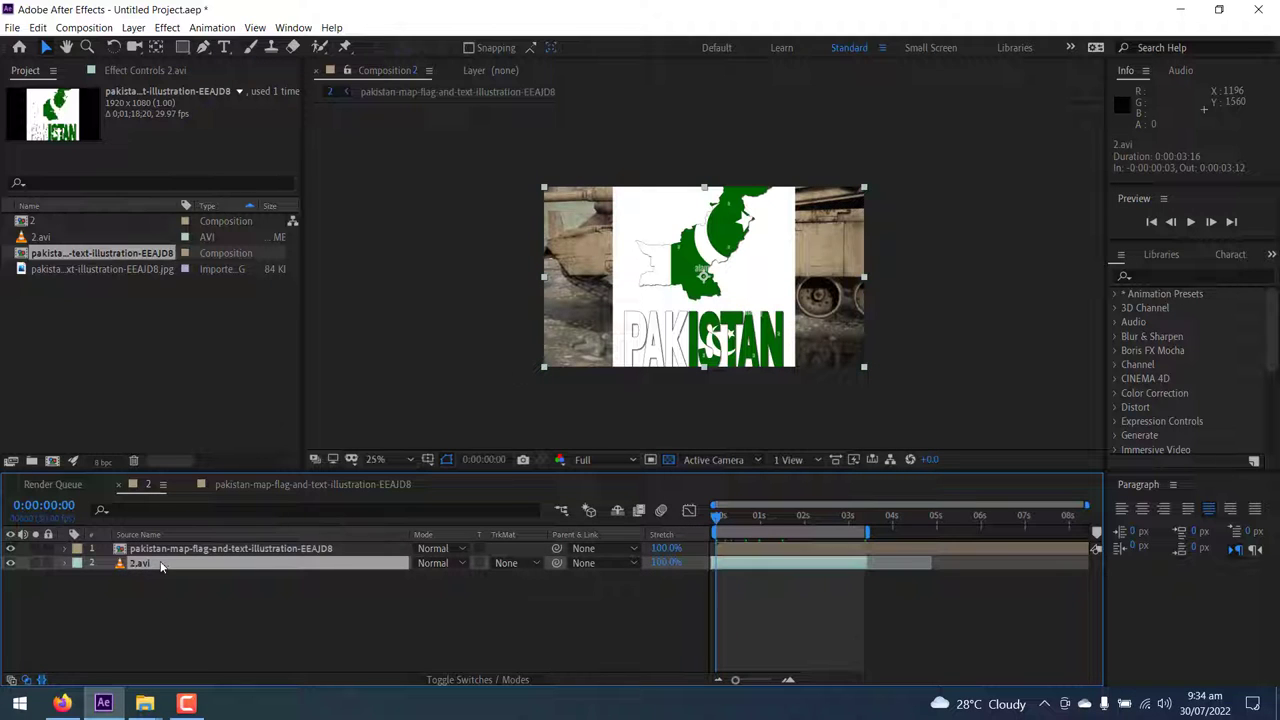
{"action": "left_click", "coordinate": [157, 70]}
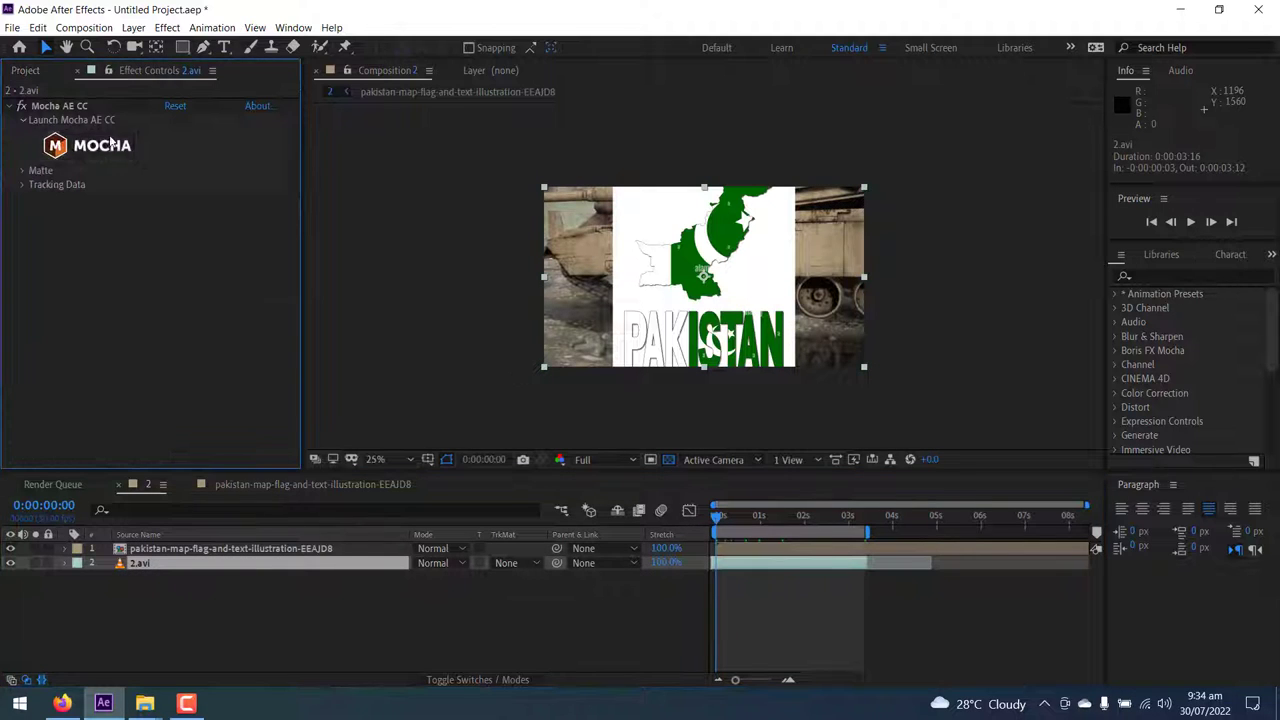
{"action": "left_click", "coordinate": [21, 171]}
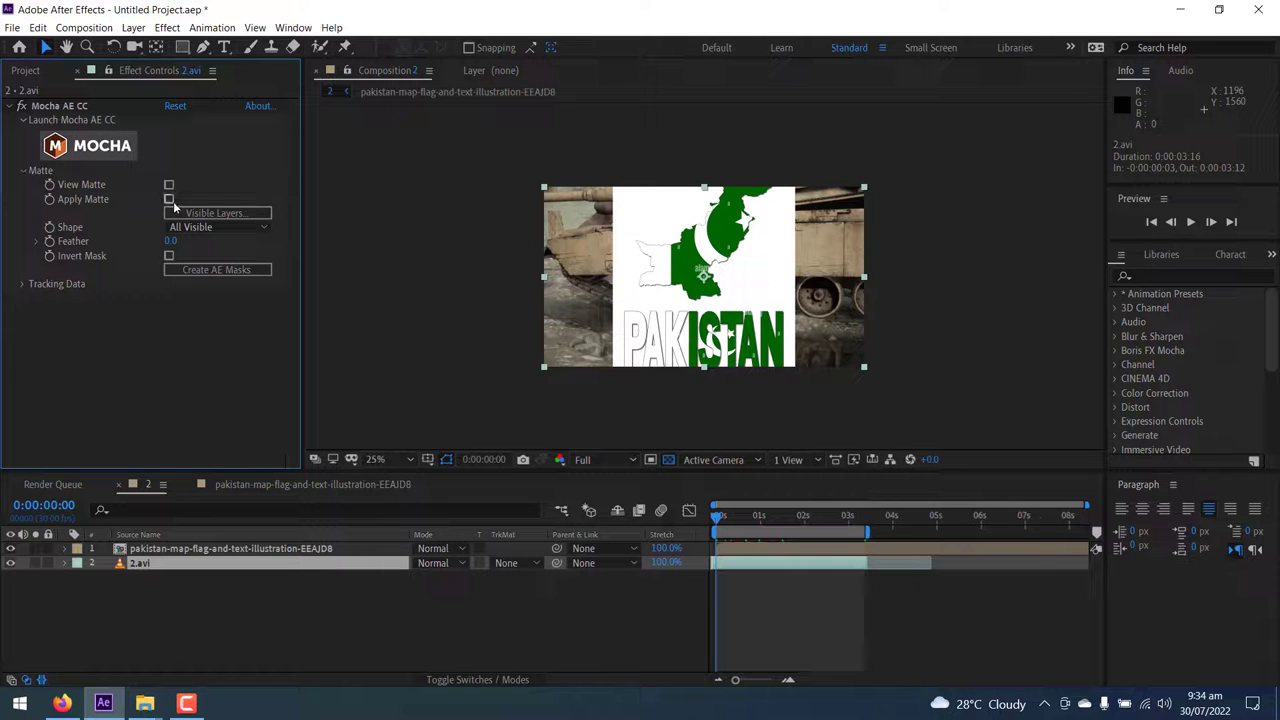
{"action": "left_click", "coordinate": [22, 171]}
{"action": "left_click", "coordinate": [22, 185]}
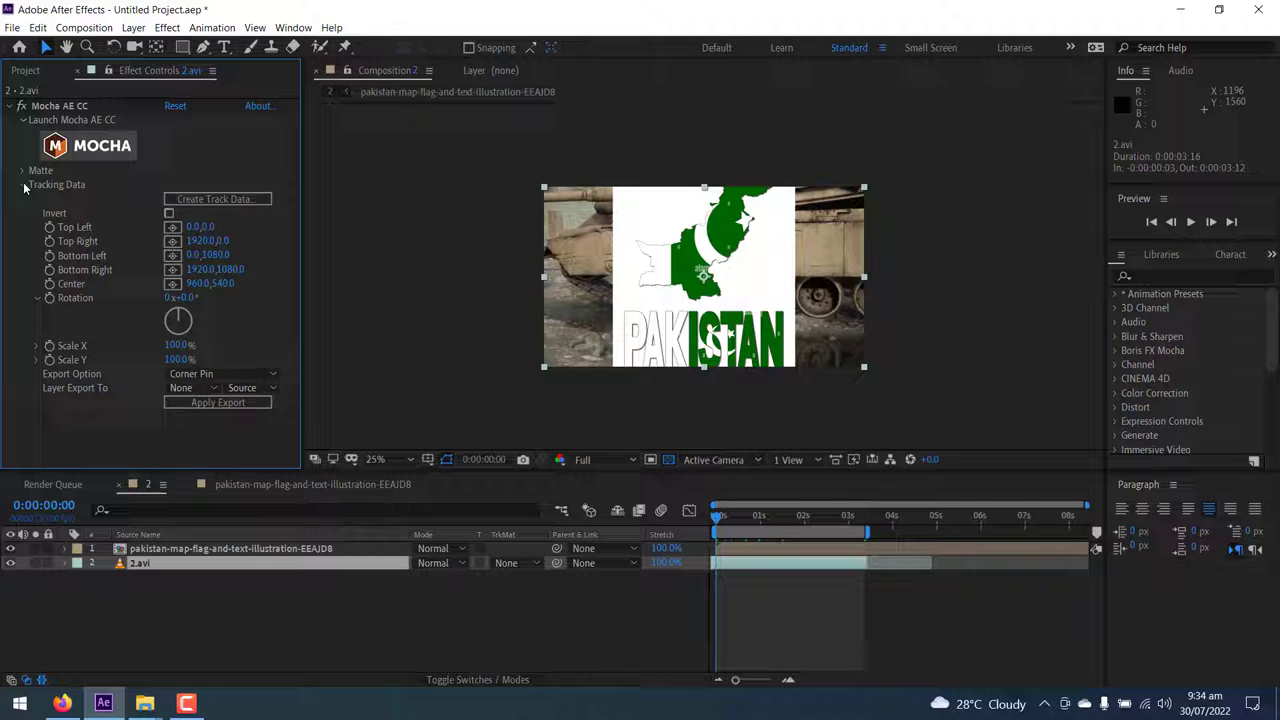
{"action": "left_click", "coordinate": [217, 199]}
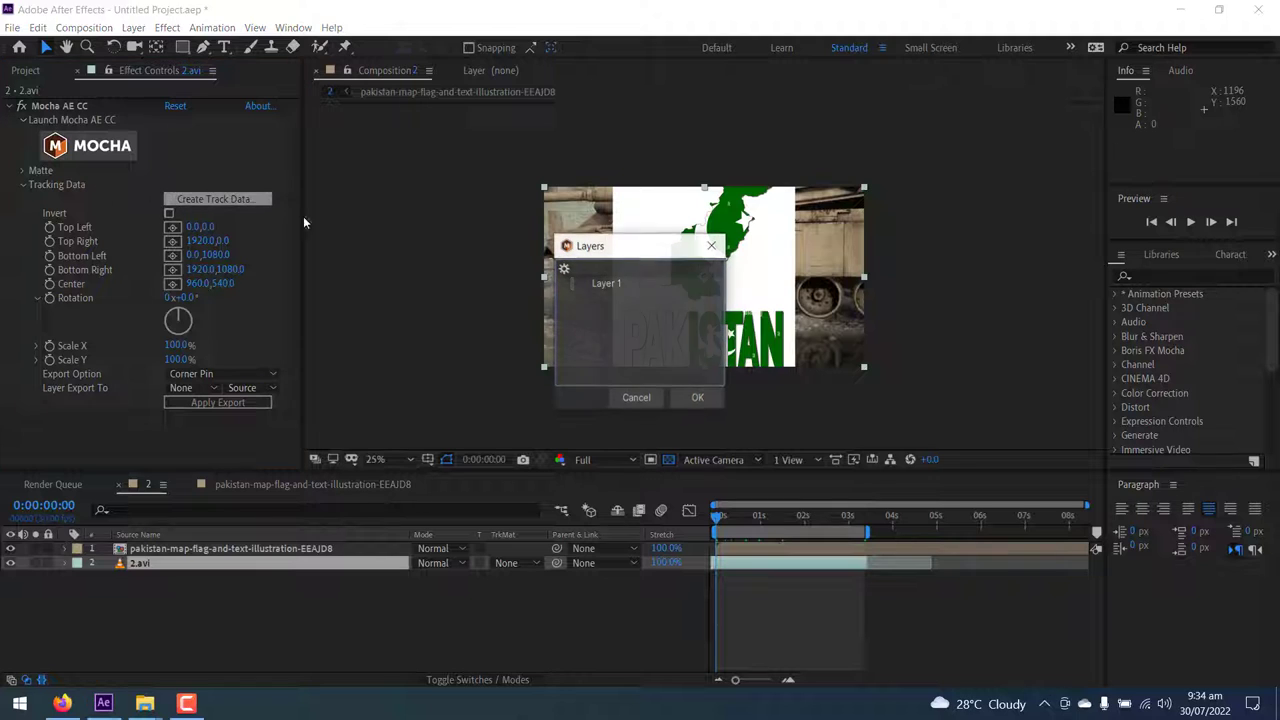
{"action": "left_click", "coordinate": [600, 284]}
{"action": "left_click", "coordinate": [693, 398]}
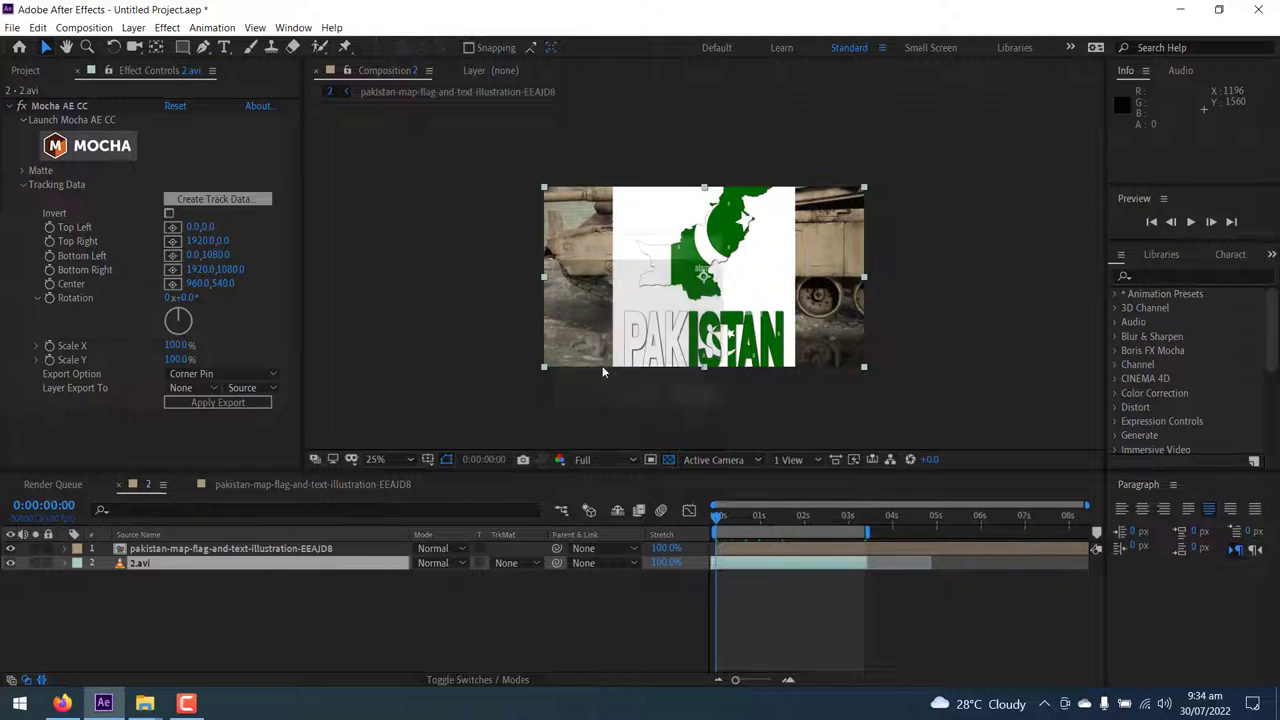
{"action": "left_click", "coordinate": [213, 389]}
{"action": "left_click", "coordinate": [225, 426]}
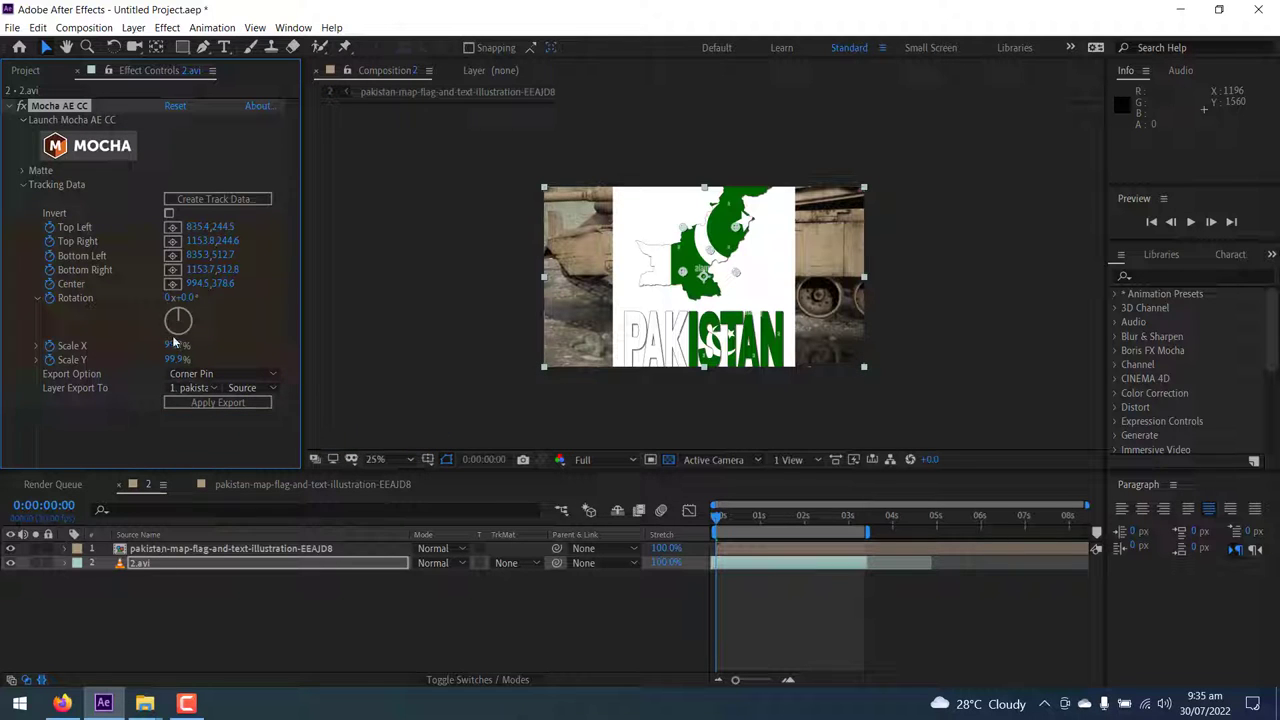
{"action": "left_click", "coordinate": [213, 403]}
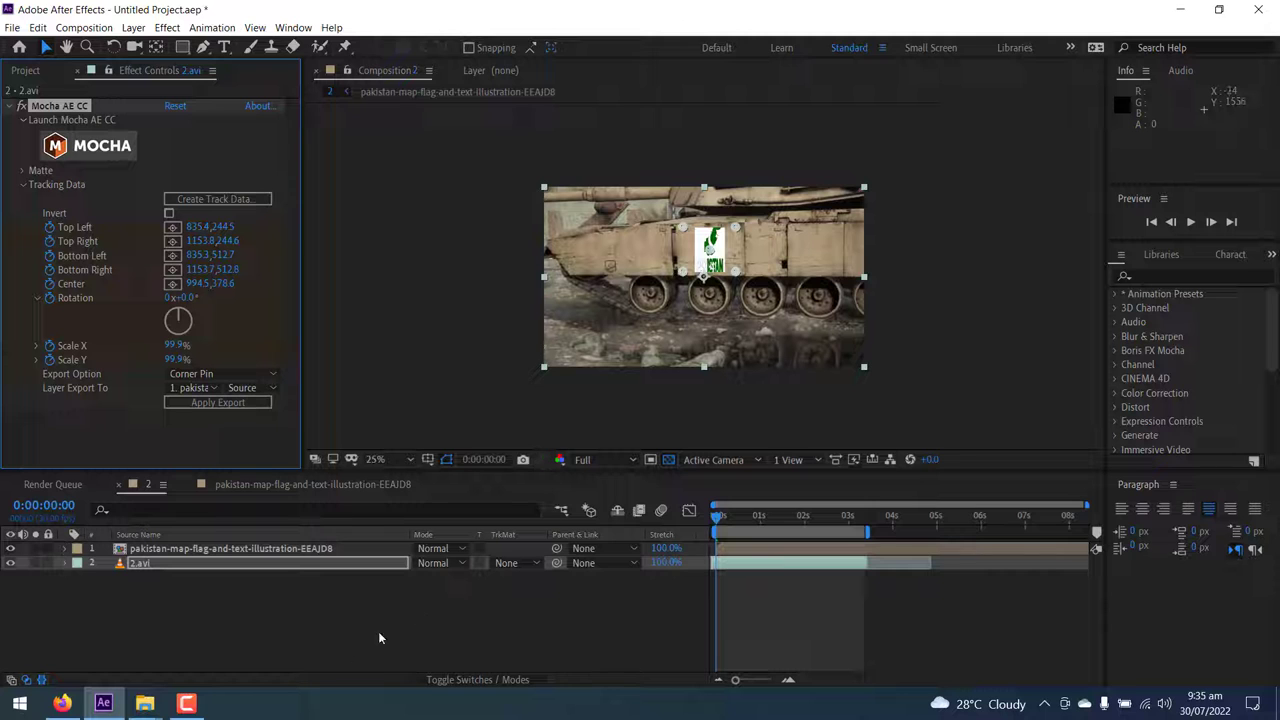
{"action": "mouse_move", "coordinate": [721, 514]}
{"action": "left_mouse_down"}
{"action": "mouse_move", "coordinate": [765, 522]}
{"action": "mouse_move", "coordinate": [744, 520]}
{"action": "left_mouse_up"}
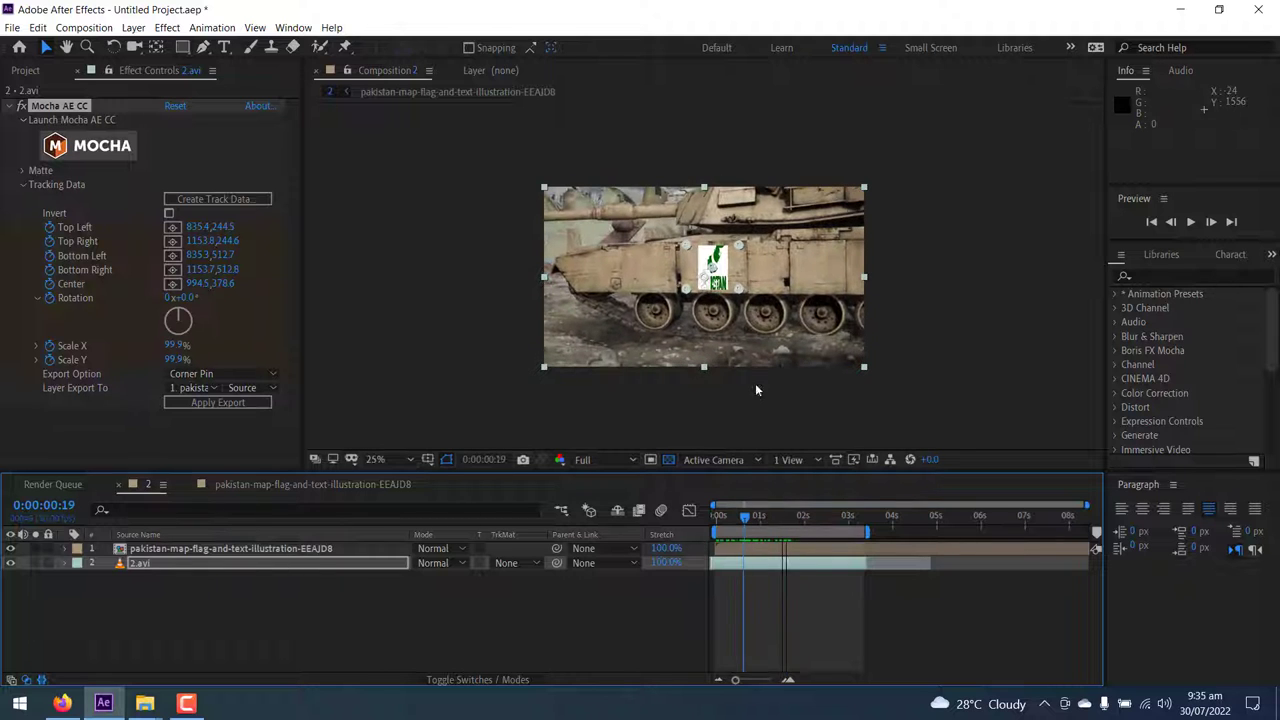
{"action": "scroll", "coordinate": [745, 240], "scroll_direction": "up", "scroll_amount": 4}
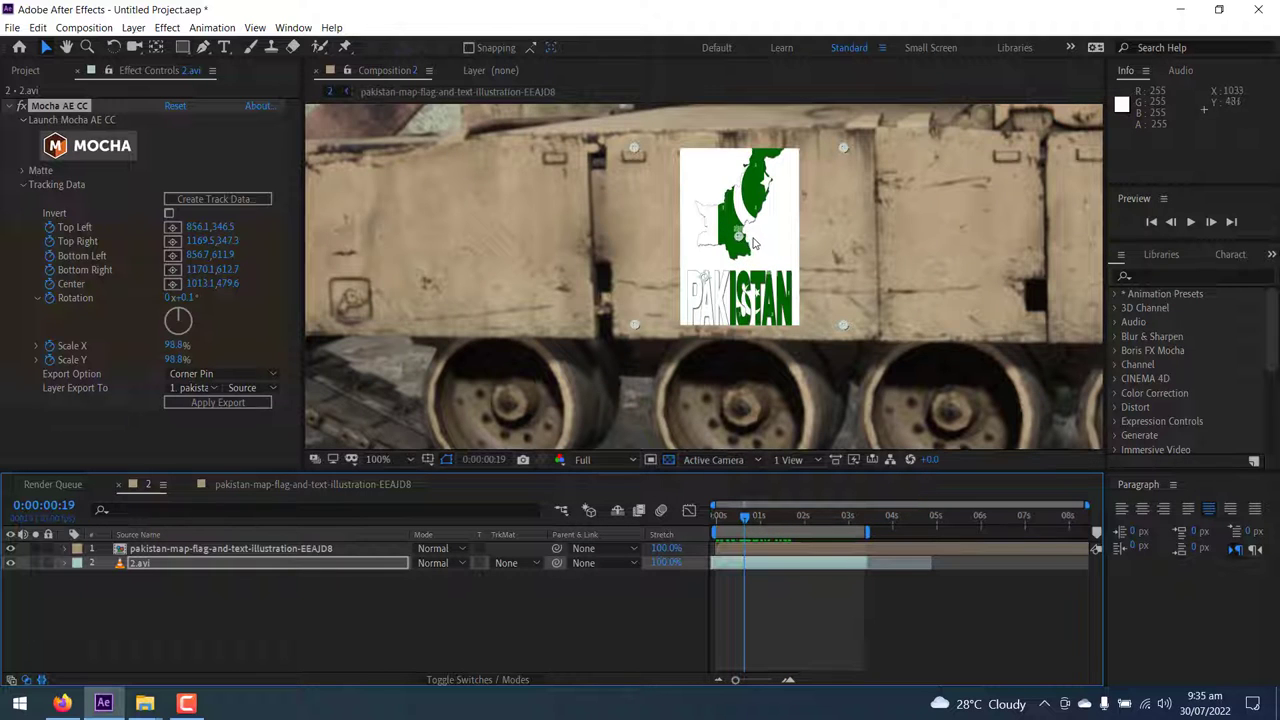
{"action": "left_click", "coordinate": [499, 589]}
{"action": "mouse_move", "coordinate": [755, 517]}
{"action": "left_mouse_down"}
{"action": "mouse_move", "coordinate": [816, 524]}
{"action": "mouse_move", "coordinate": [708, 535]}
{"action": "left_mouse_up"}
{"action": "key", "text": "space"}
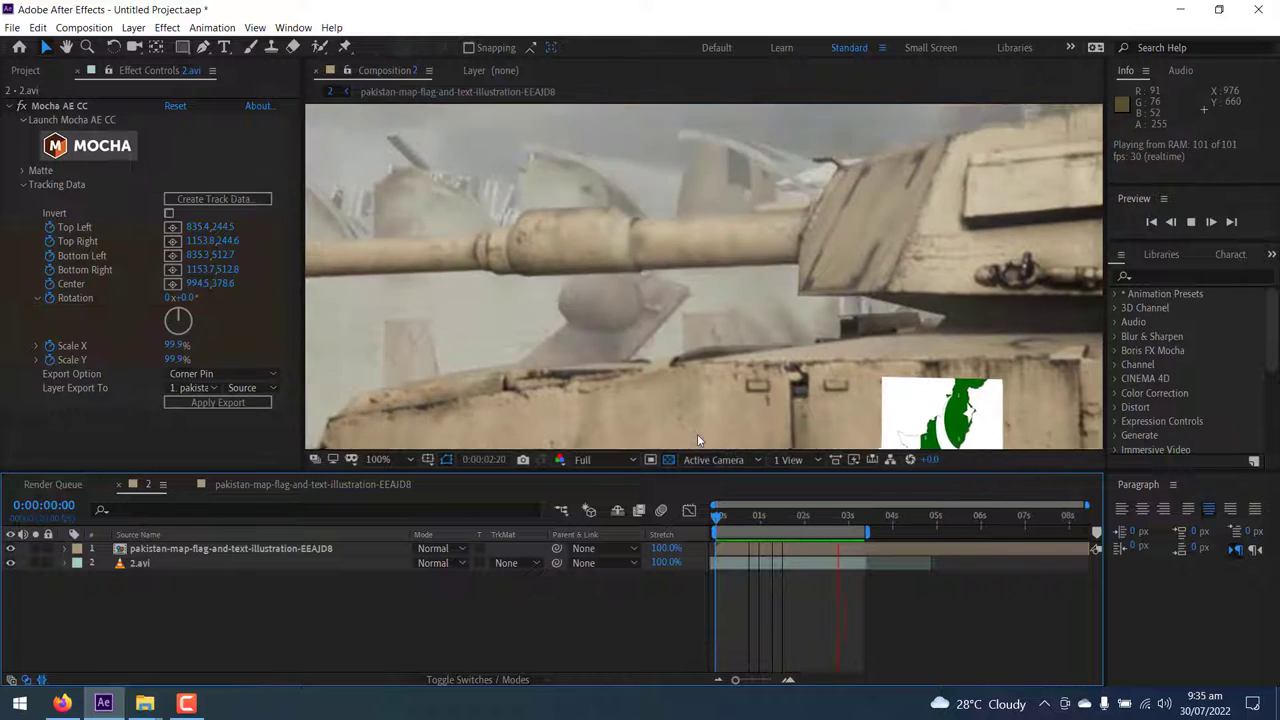
{"action": "key", "text": "space"}
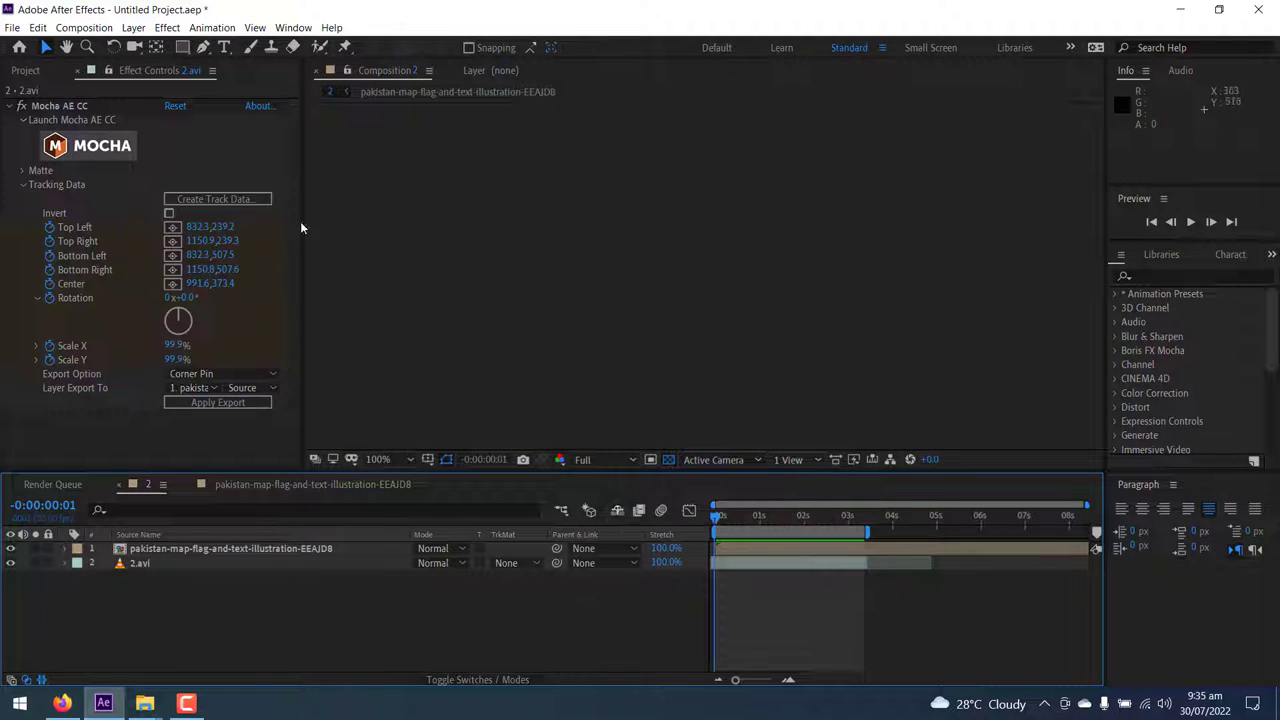
Open the map image precomp and delete its map image layer.
{"action": "left_click", "coordinate": [168, 553]}
{"action": "double_click", "coordinate": [143, 548]}
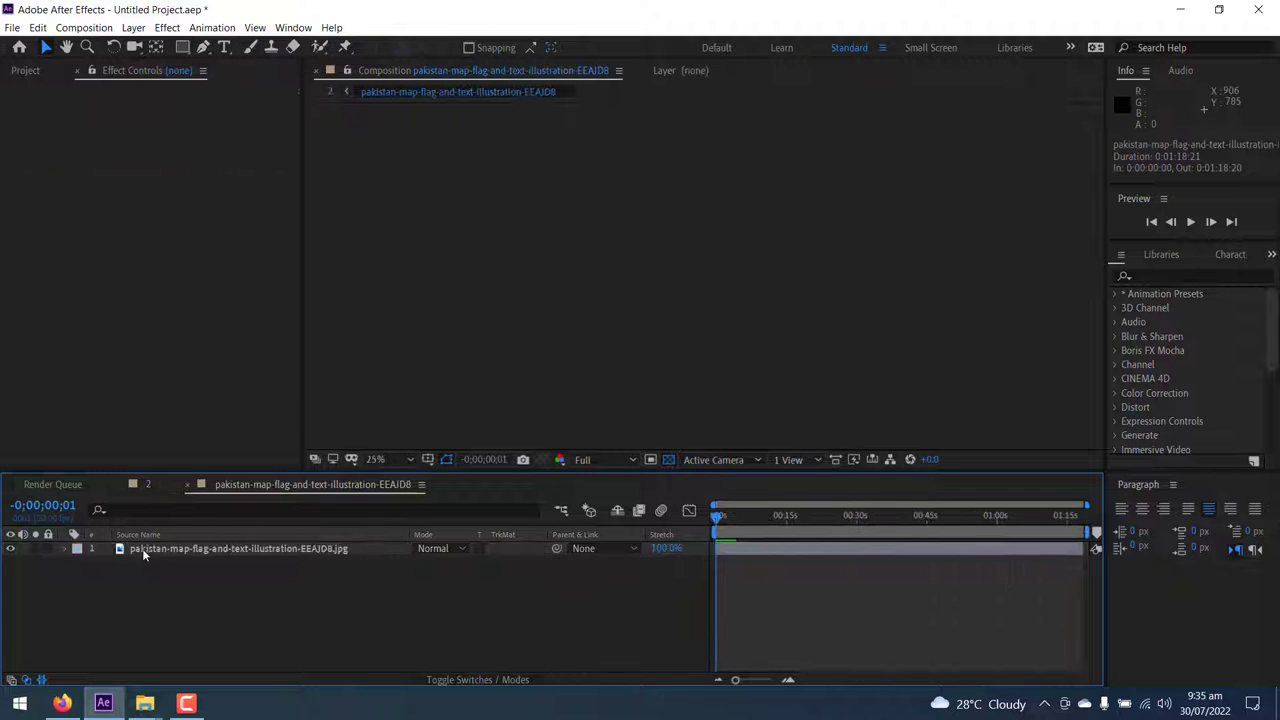
{"action": "right_click", "coordinate": [146, 548]}
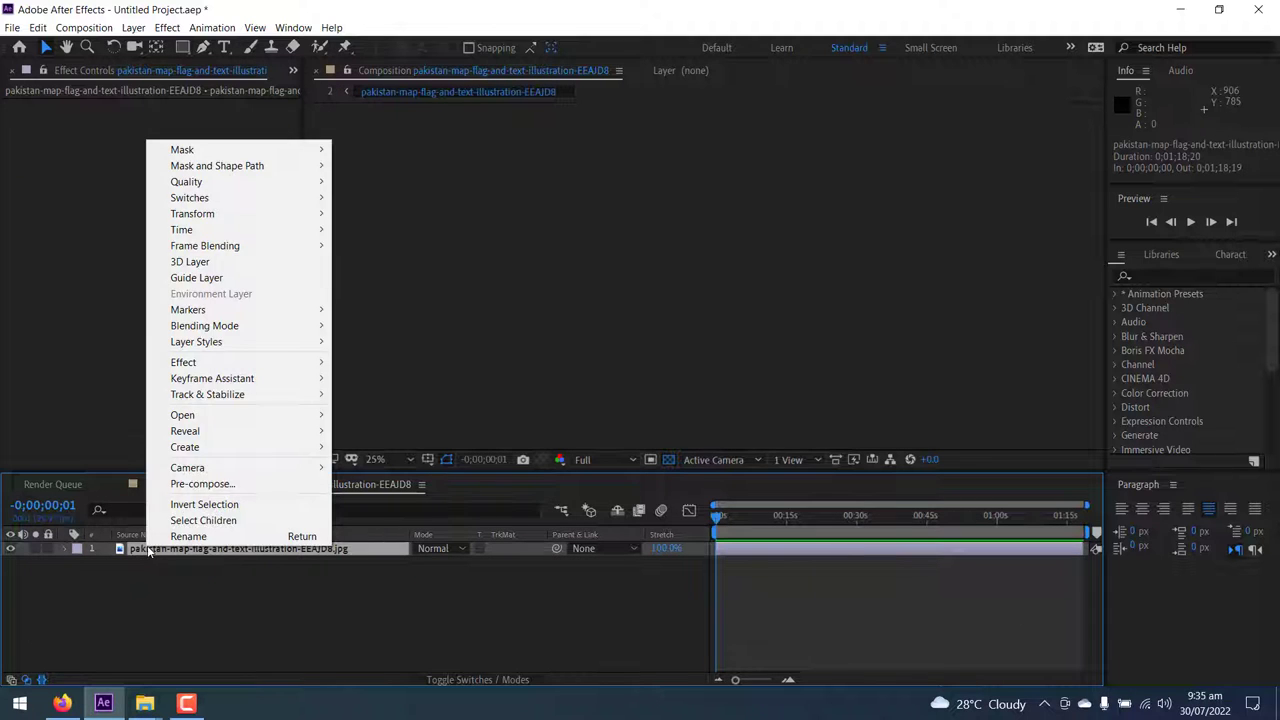
{"action": "left_click", "coordinate": [158, 548]}
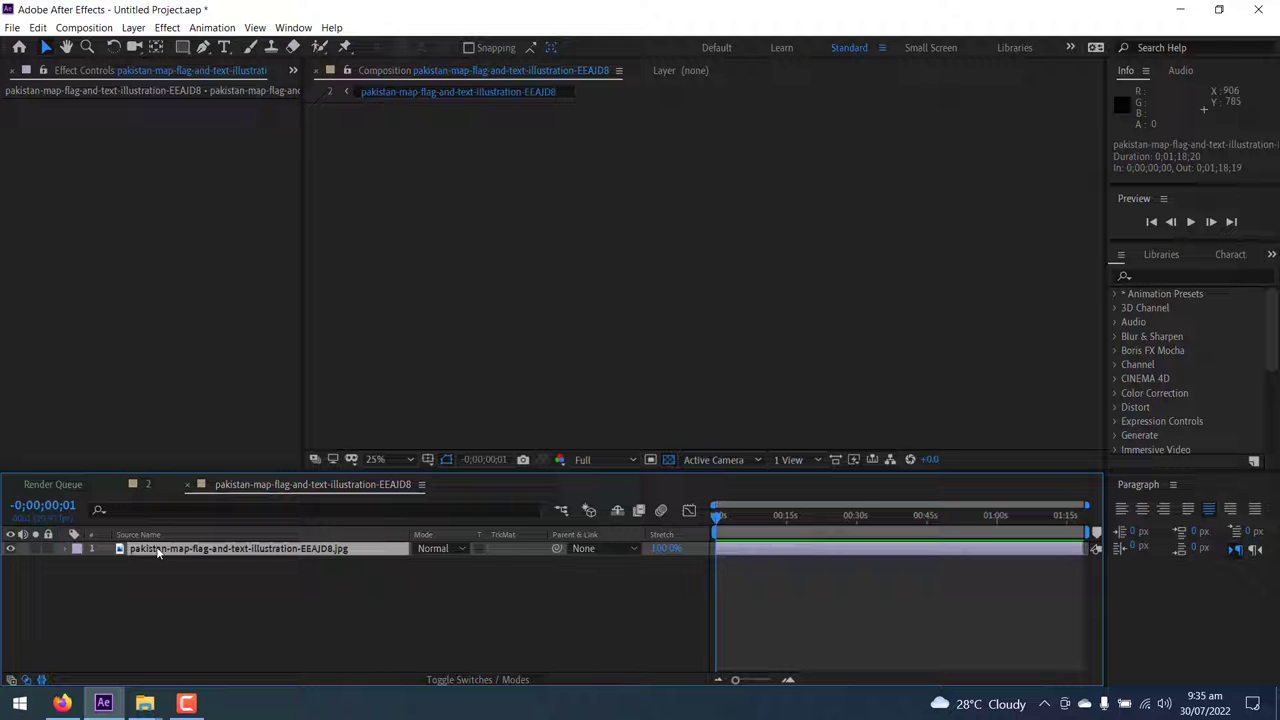
{"action": "key", "text": "Delete"}
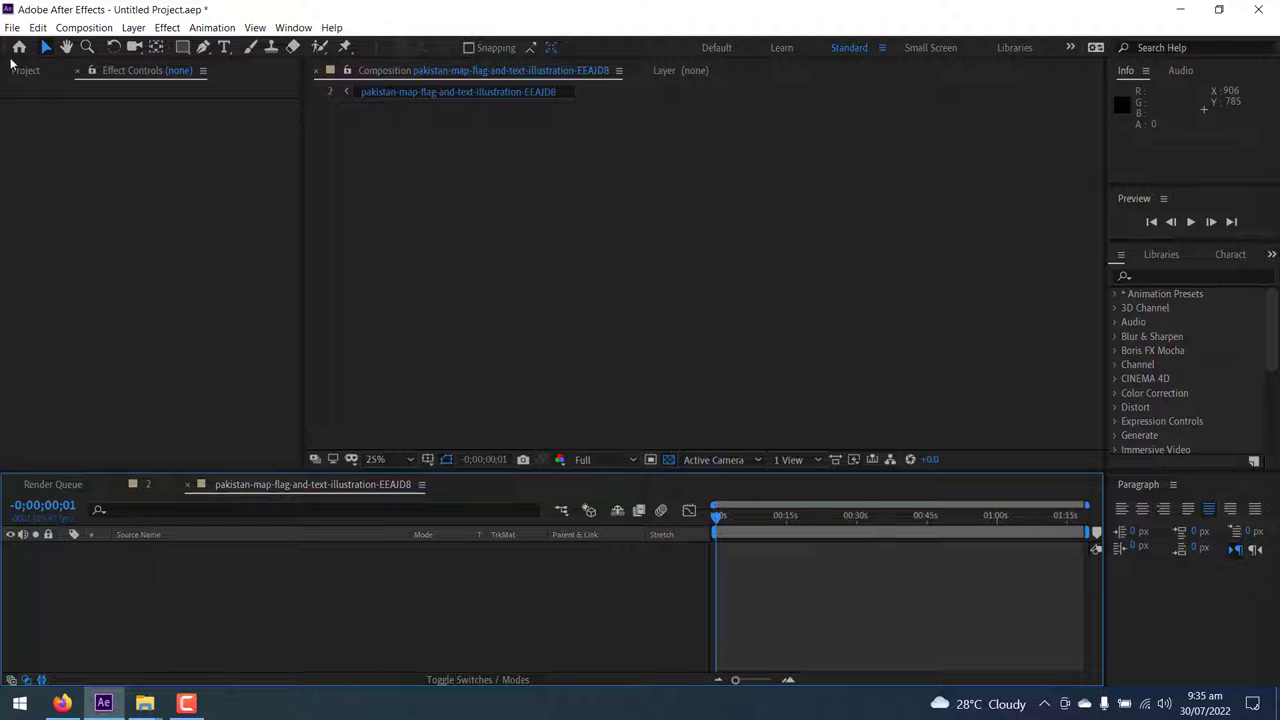
Import Flag_of_Pakistan.svg.png and add it as a layer in the precomp.
{"action": "left_click", "coordinate": [22, 71]}
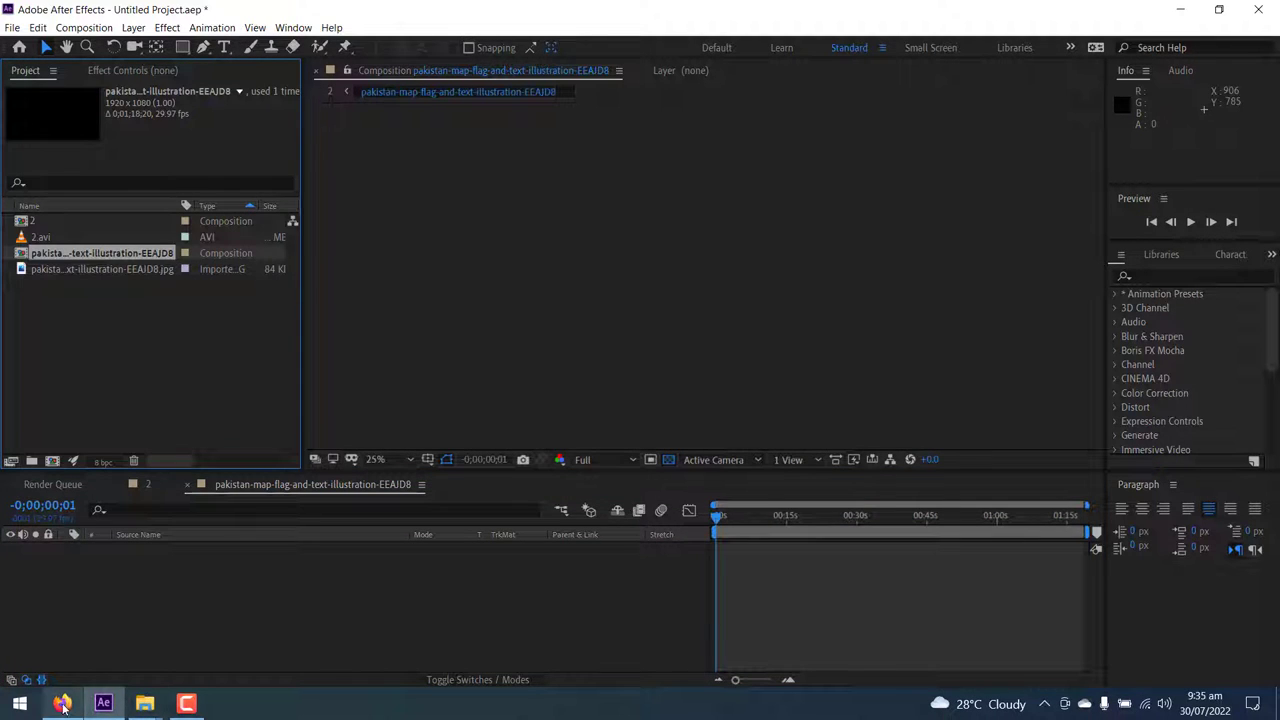
{"action": "key", "text": "ctrl+i"}
{"action": "double_click", "coordinate": [322, 276]}
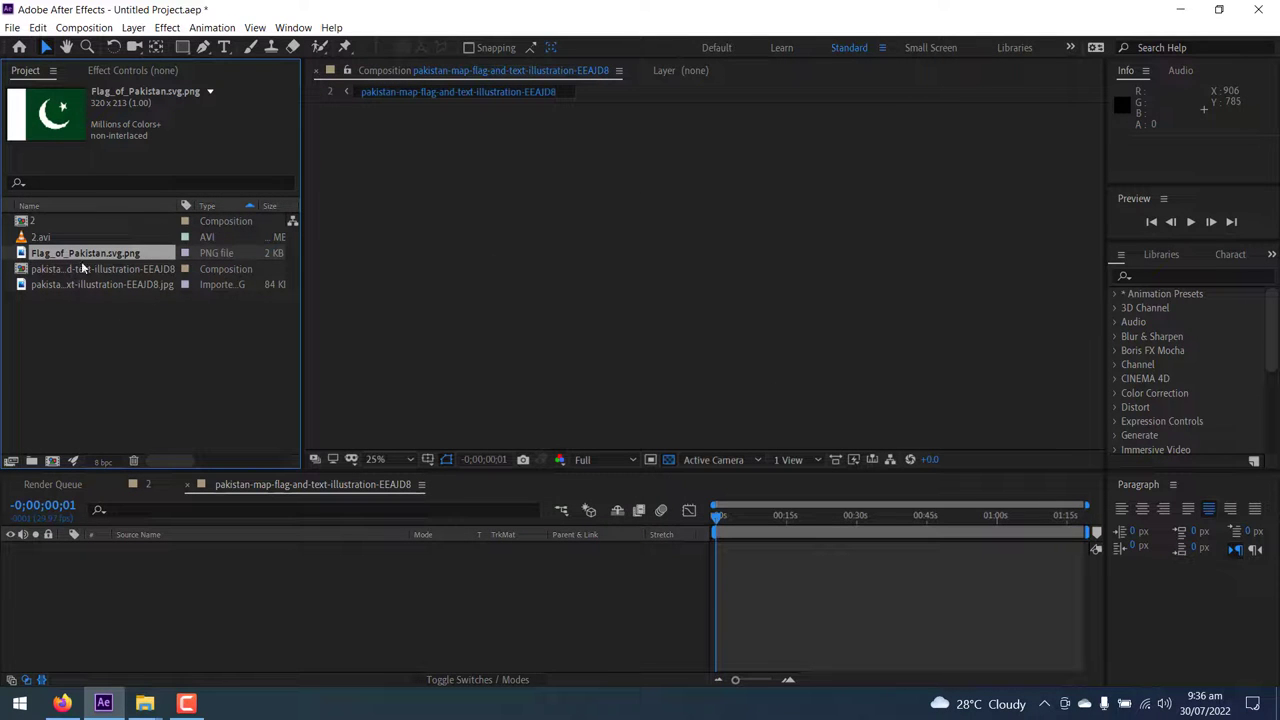
{"action": "left_click_drag", "start_coordinate": [81, 258], "coordinate": [93, 580]}
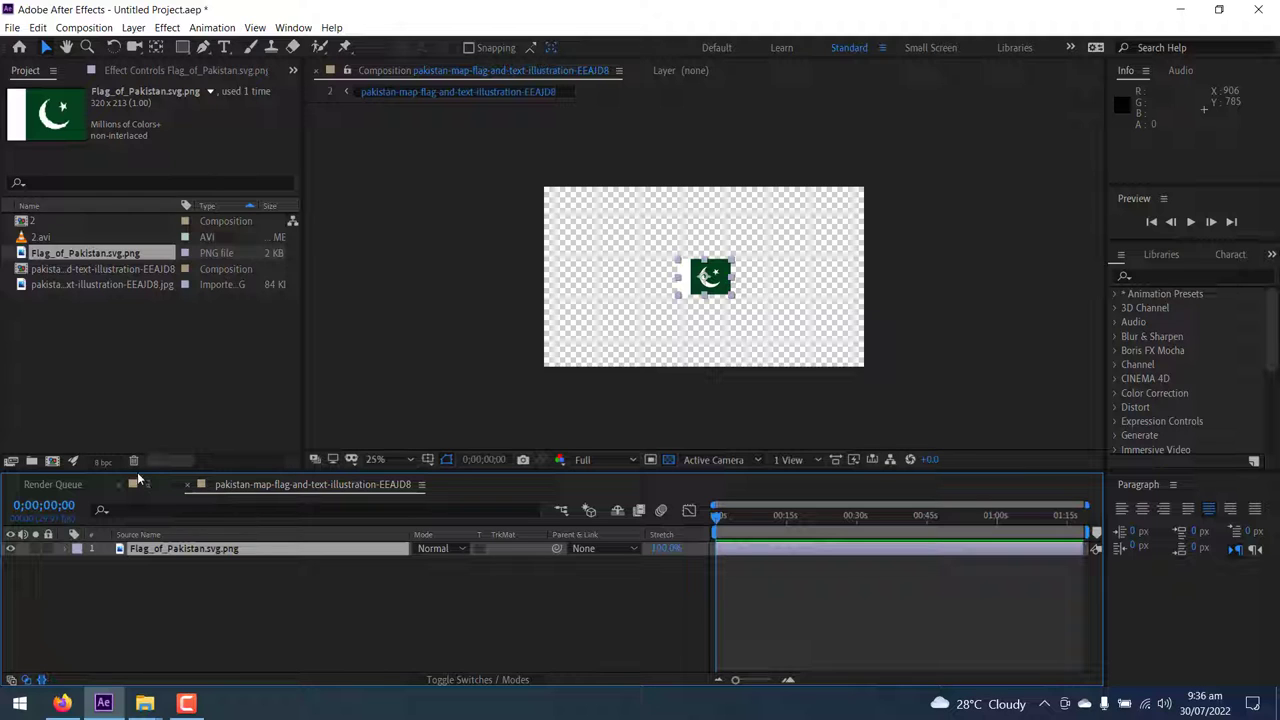
{"action": "left_click", "coordinate": [140, 592]}
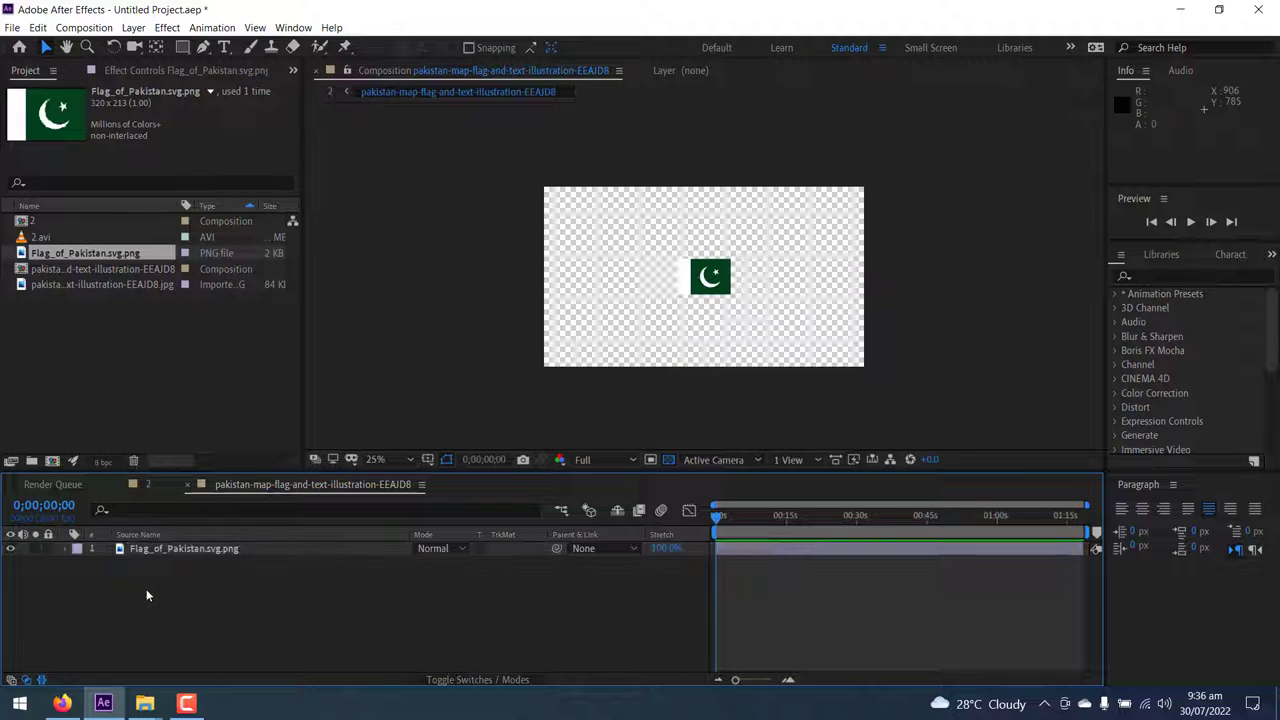
Scale the flag layer to 612% so it fills the tank panel in Composition 2.
{"action": "left_click", "coordinate": [145, 484]}
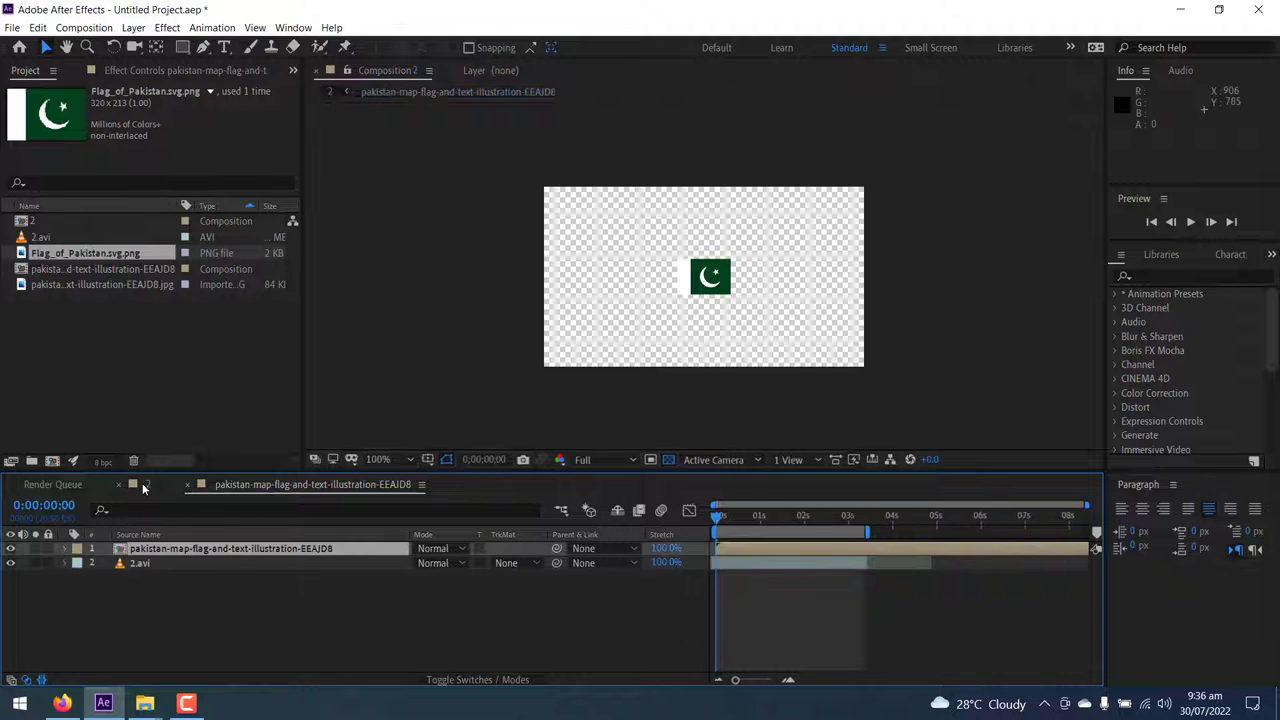
{"action": "double_click", "coordinate": [140, 548]}
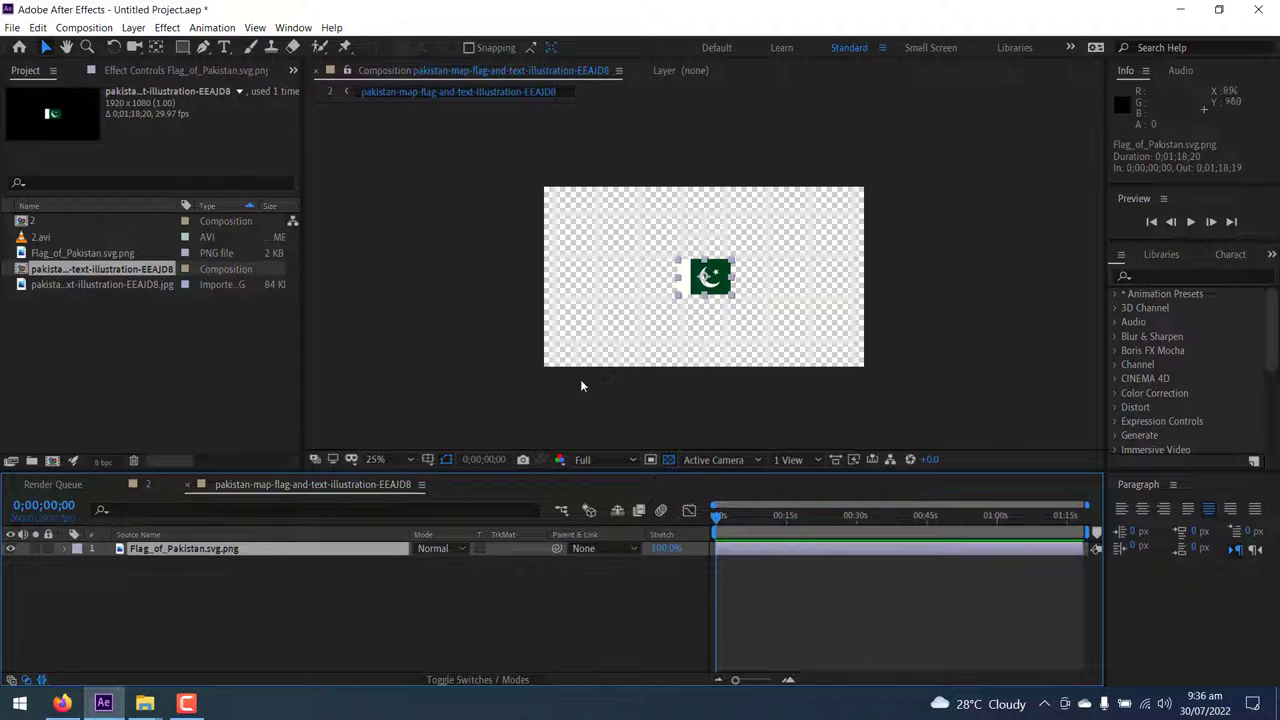
{"action": "left_click", "coordinate": [64, 548]}
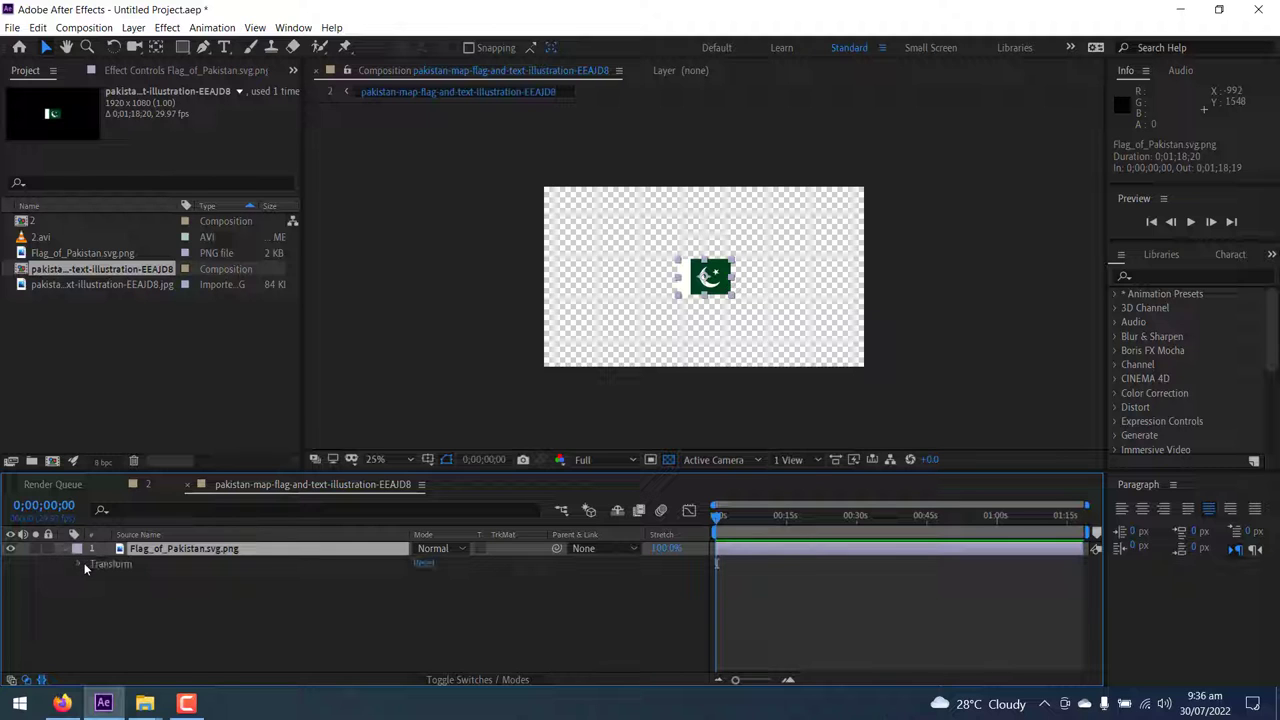
{"action": "left_click", "coordinate": [80, 564]}
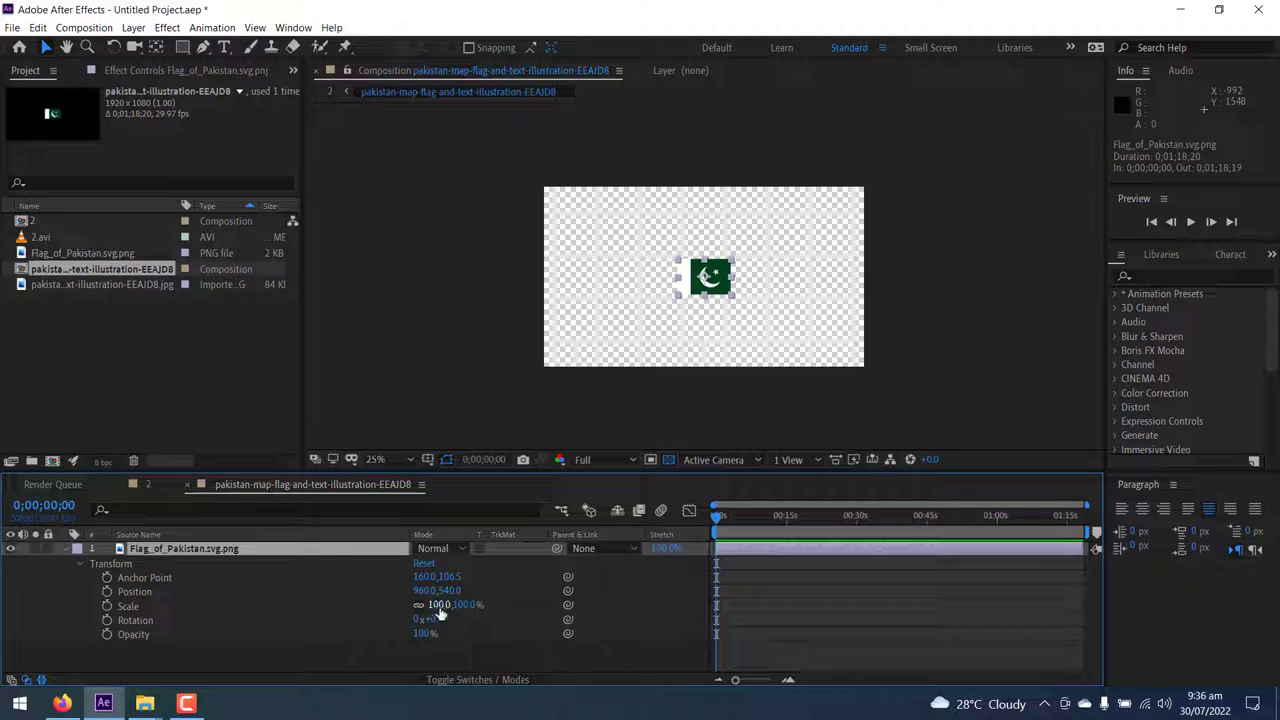
{"action": "left_click_drag", "start_coordinate": [437, 605], "coordinate": [832, 577]}
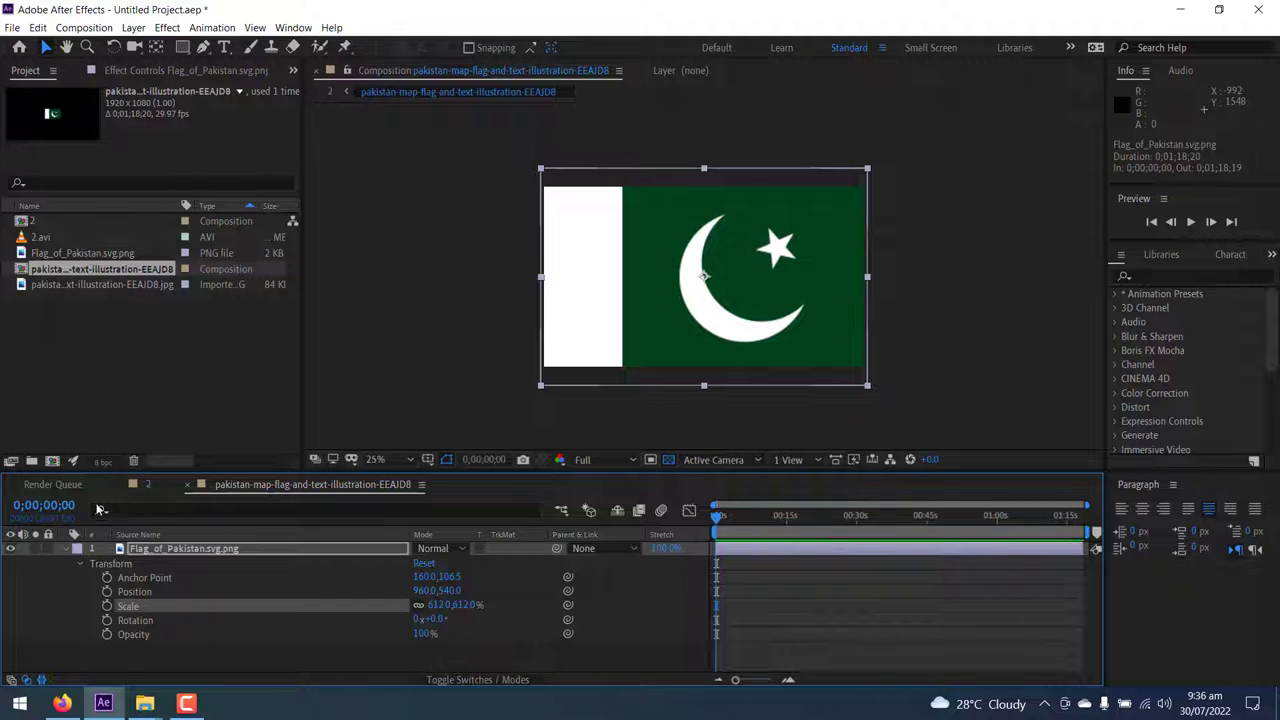
{"action": "left_click", "coordinate": [149, 485]}
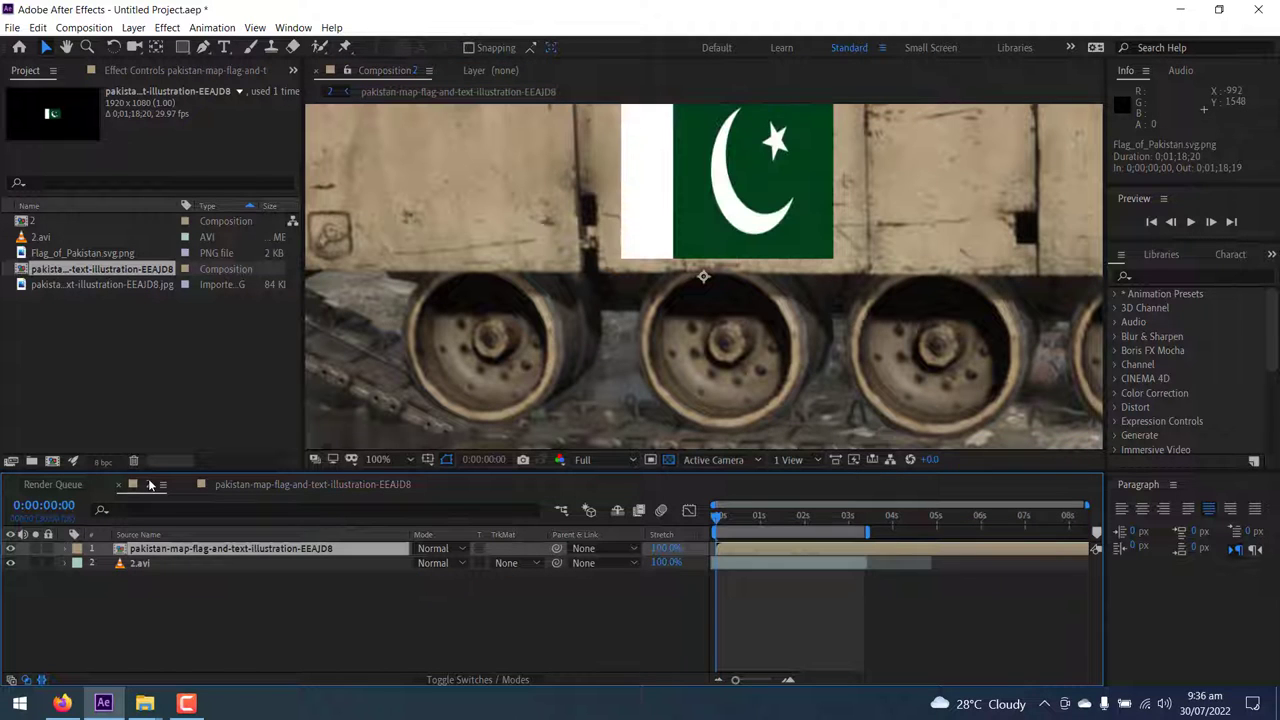
{"action": "left_click", "coordinate": [66, 549]}
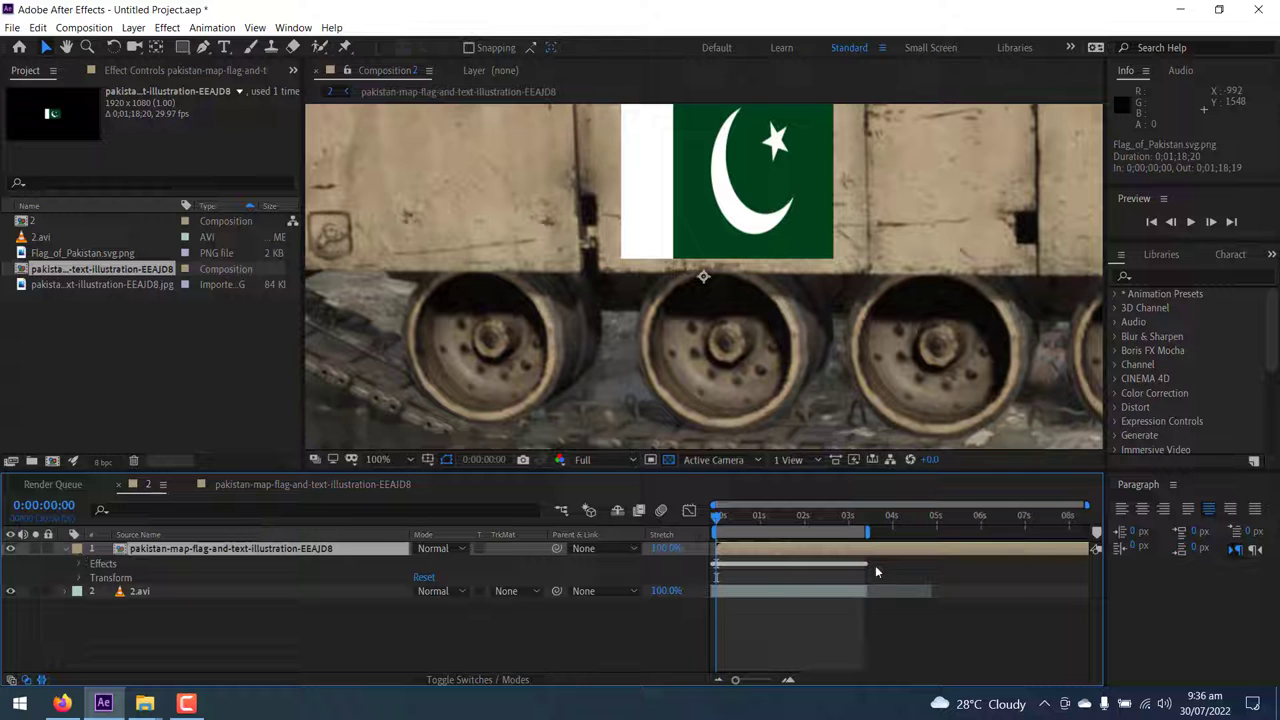
{"action": "key", "text": "space"}
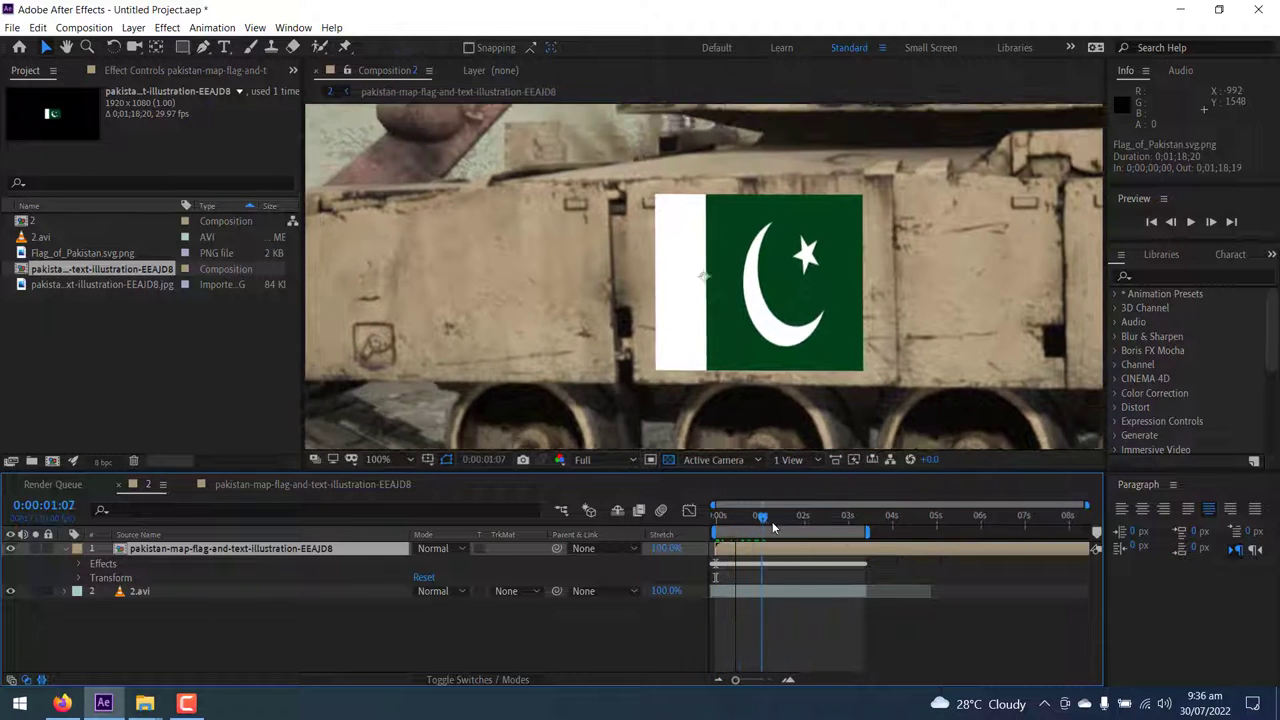
{"action": "mouse_move", "coordinate": [773, 528]}
{"action": "left_mouse_down"}
{"action": "mouse_move", "coordinate": [843, 530]}
{"action": "mouse_move", "coordinate": [808, 535]}
{"action": "left_mouse_up"}
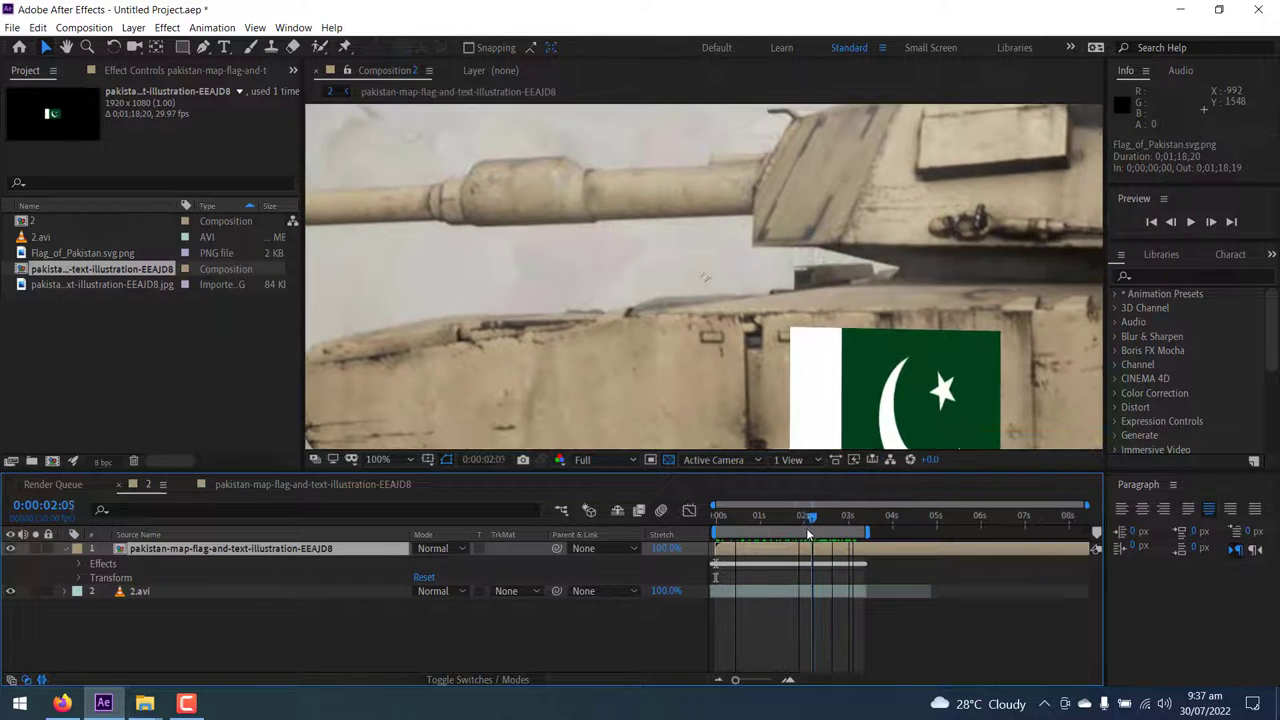
{"action": "left_click_drag", "start_coordinate": [808, 535], "coordinate": [752, 530]}
{"action": "scroll", "coordinate": [760, 390], "scroll_direction": "down", "scroll_amount": 2}
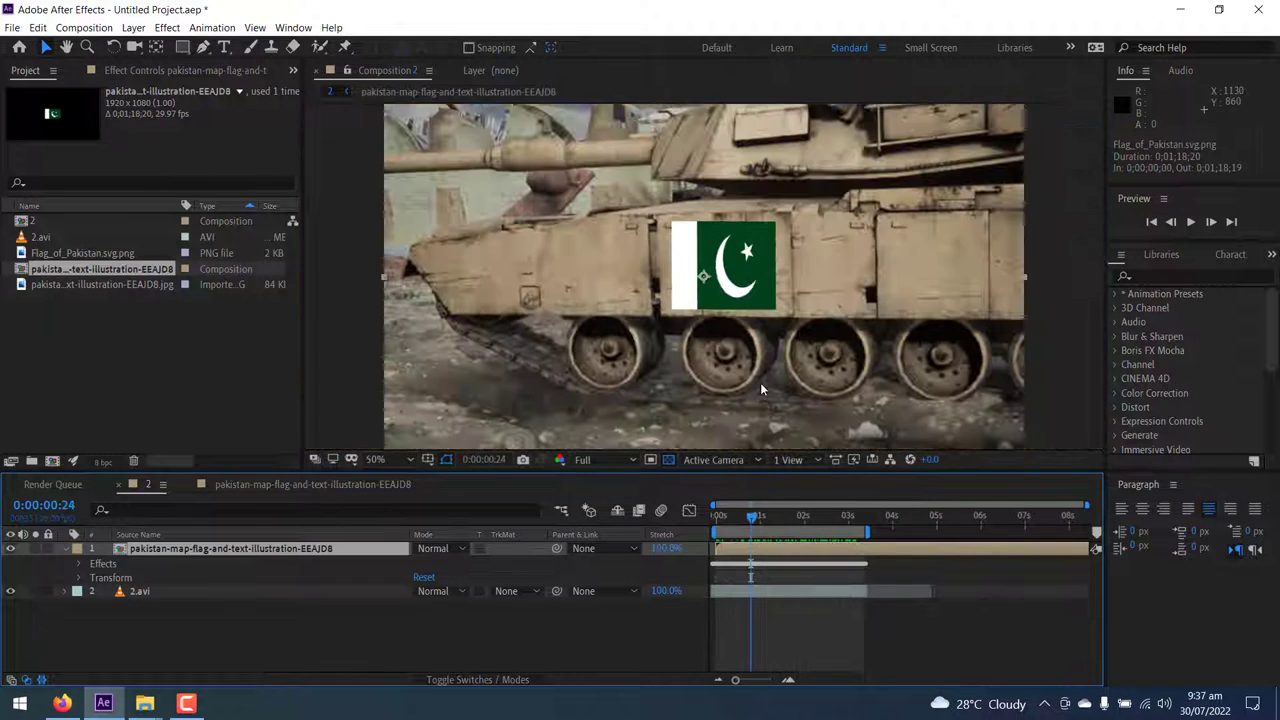
{"action": "scroll", "coordinate": [749, 406], "scroll_direction": "down", "scroll_amount": 1}
{"action": "scroll", "coordinate": [749, 401], "scroll_direction": "up", "scroll_amount": 1}
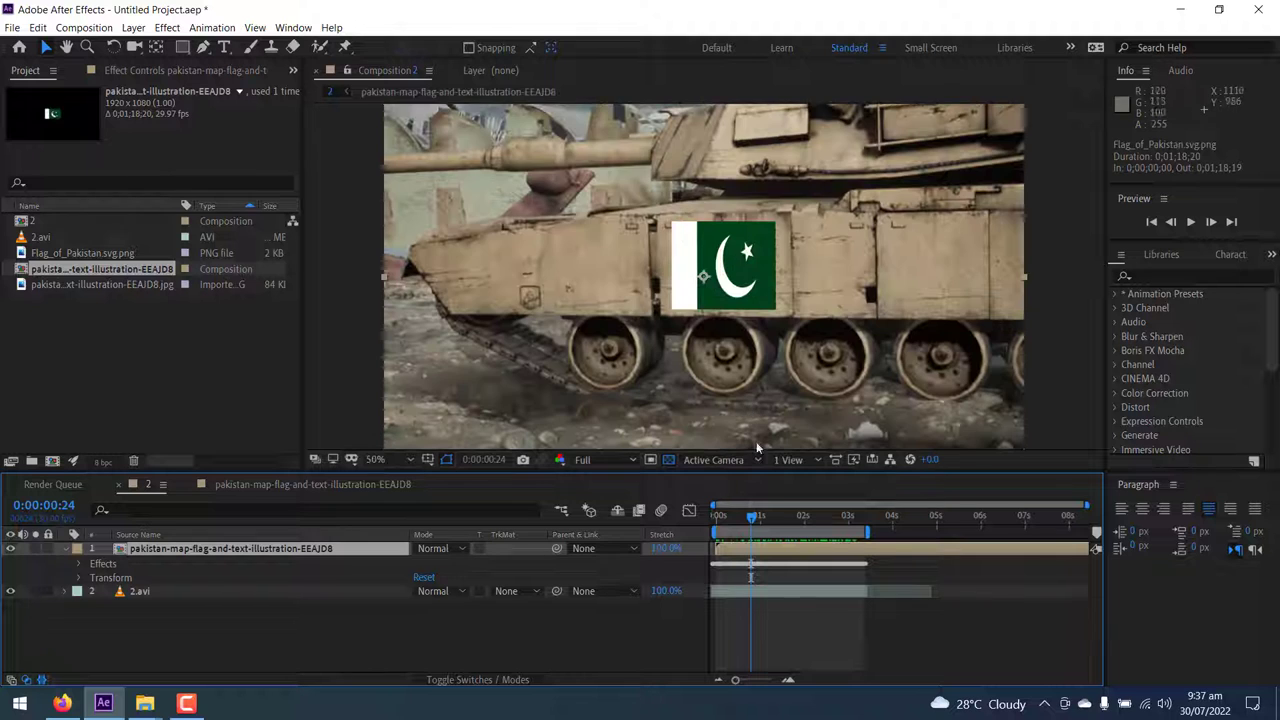
{"action": "mouse_move", "coordinate": [750, 516]}
{"action": "left_mouse_down"}
{"action": "mouse_move", "coordinate": [720, 518]}
{"action": "mouse_move", "coordinate": [864, 515]}
{"action": "mouse_move", "coordinate": [714, 516]}
{"action": "left_mouse_up"}
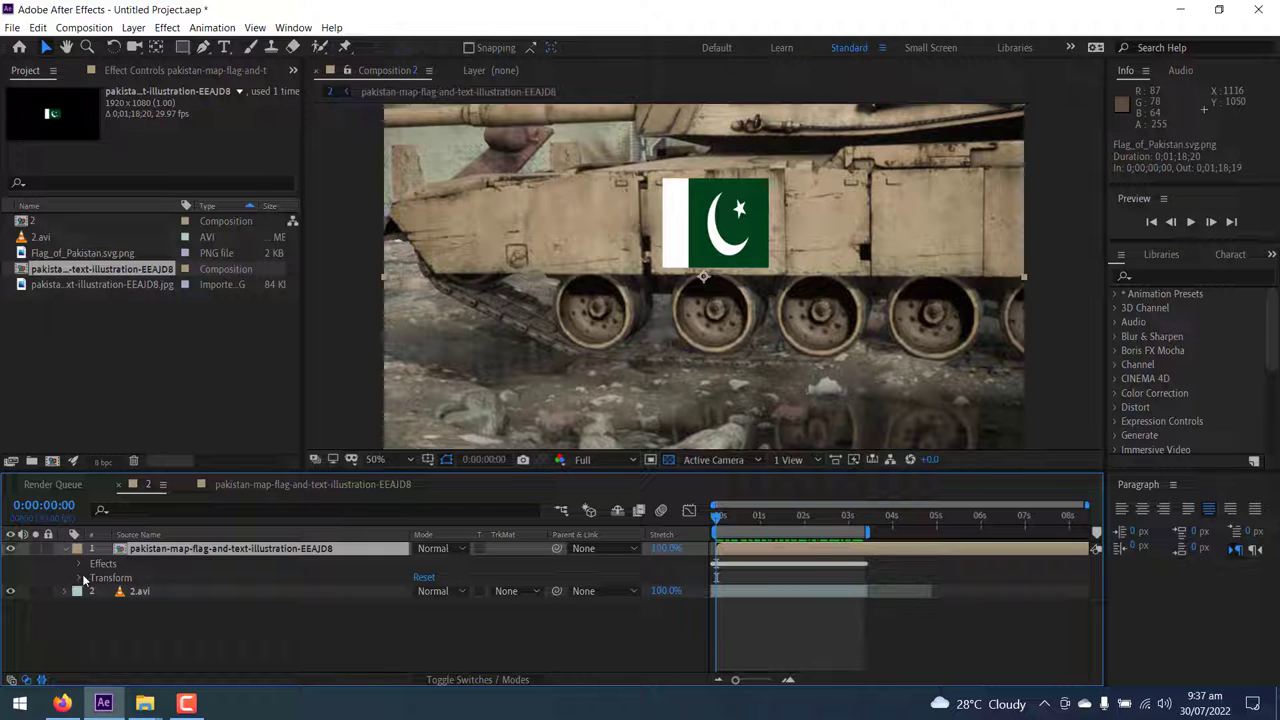
{"action": "double_click", "coordinate": [121, 552]}
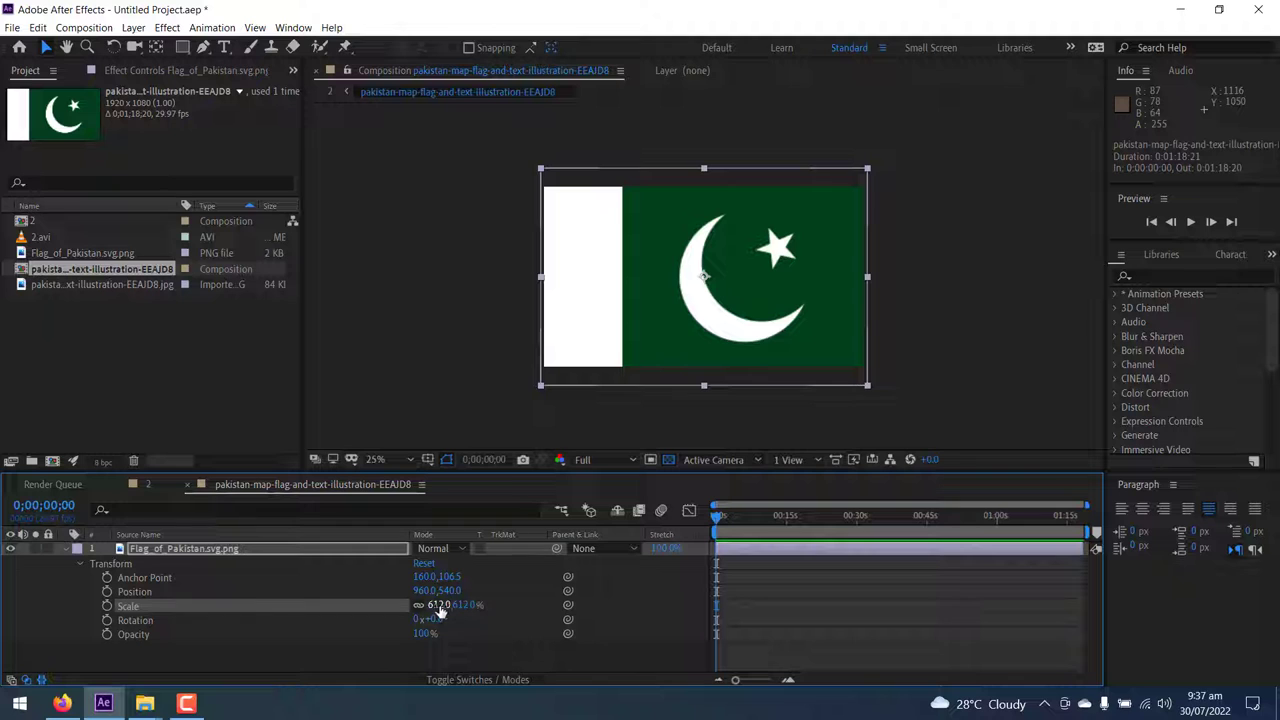
{"action": "left_click_drag", "start_coordinate": [440, 605], "coordinate": [476, 604]}
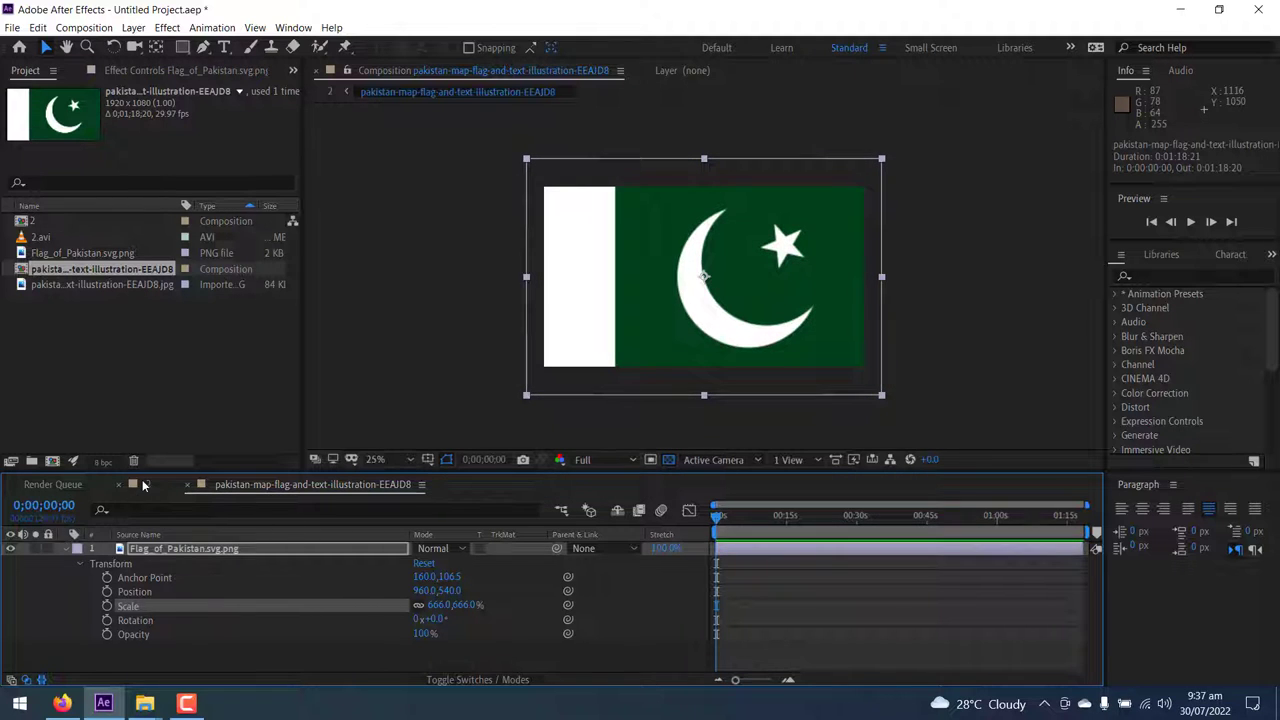
{"action": "left_click", "coordinate": [144, 485]}
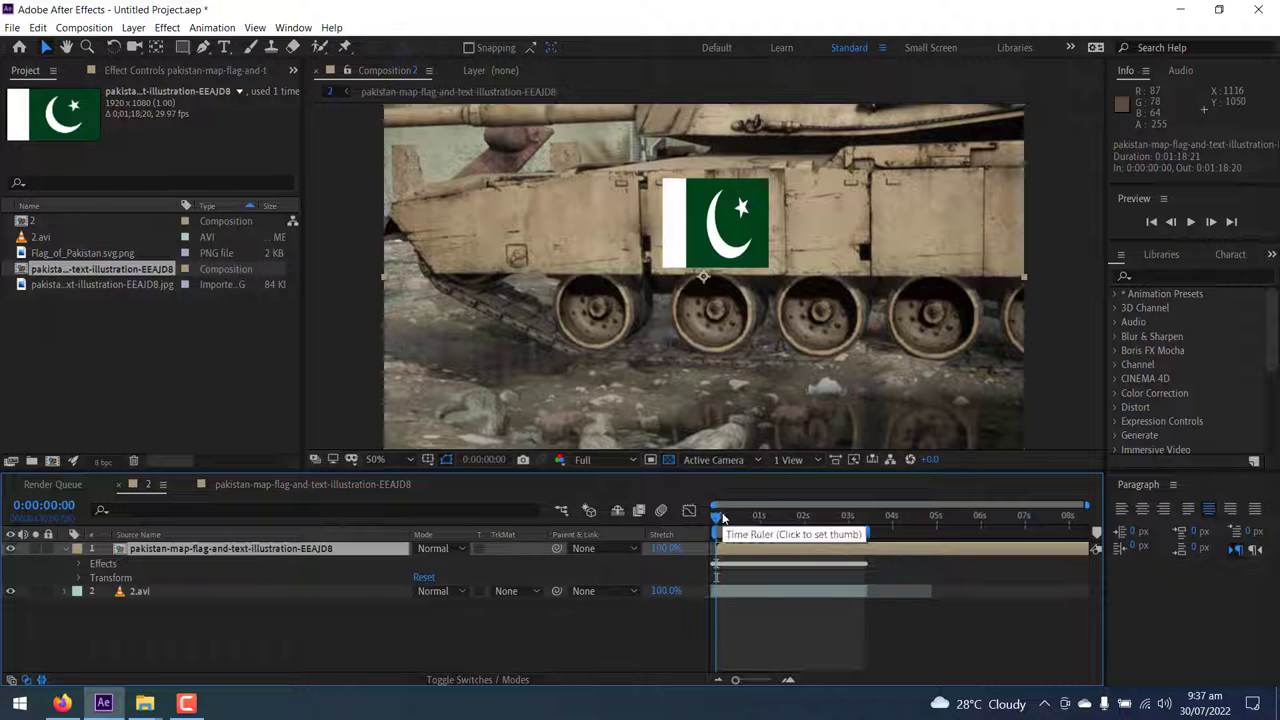
{"action": "mouse_move", "coordinate": [724, 520]}
{"action": "left_mouse_down"}
{"action": "mouse_move", "coordinate": [798, 520]}
{"action": "mouse_move", "coordinate": [716, 518]}
{"action": "left_mouse_up"}
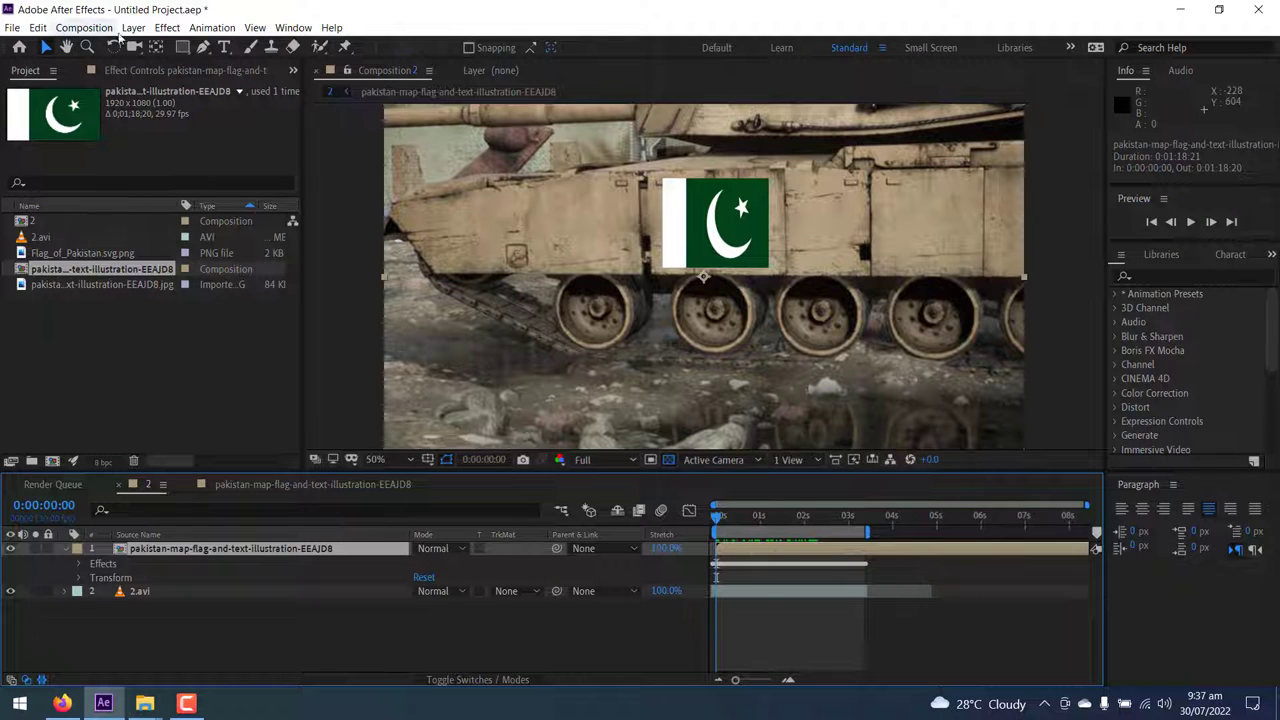
Add composition 2 to the Render Queue.
{"action": "left_click", "coordinate": [63, 31]}
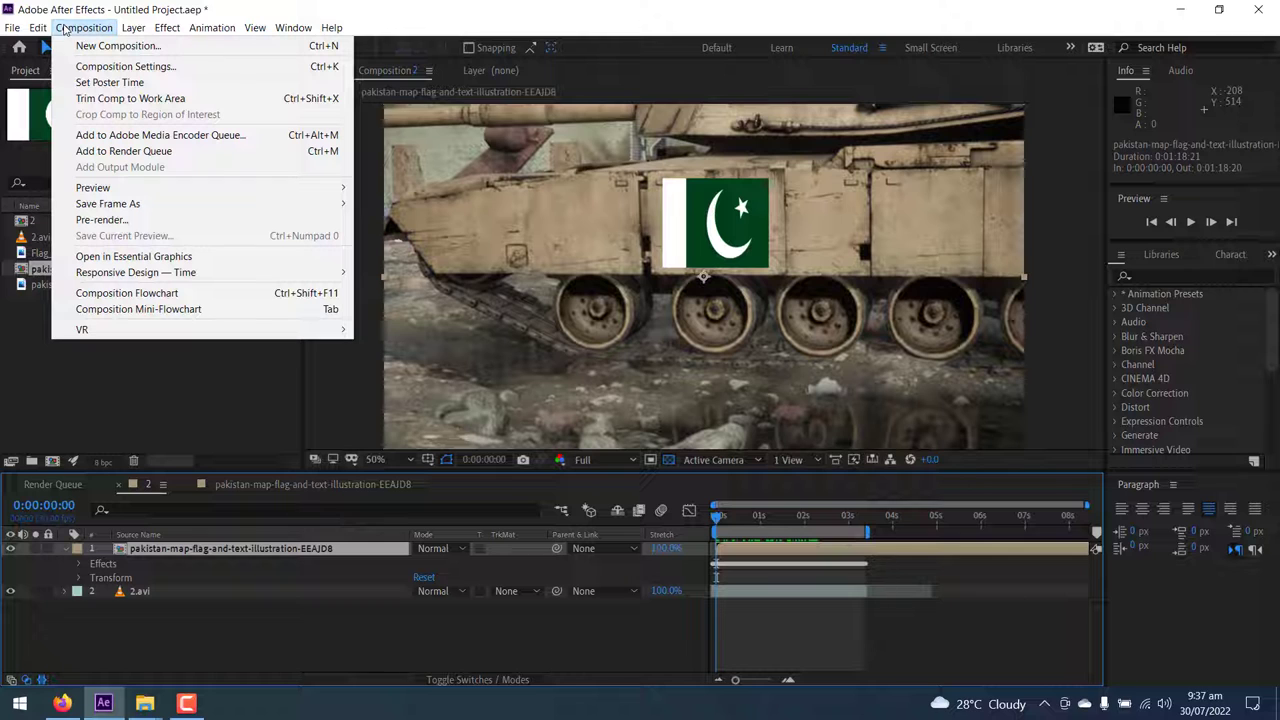
{"action": "left_click", "coordinate": [60, 325]}
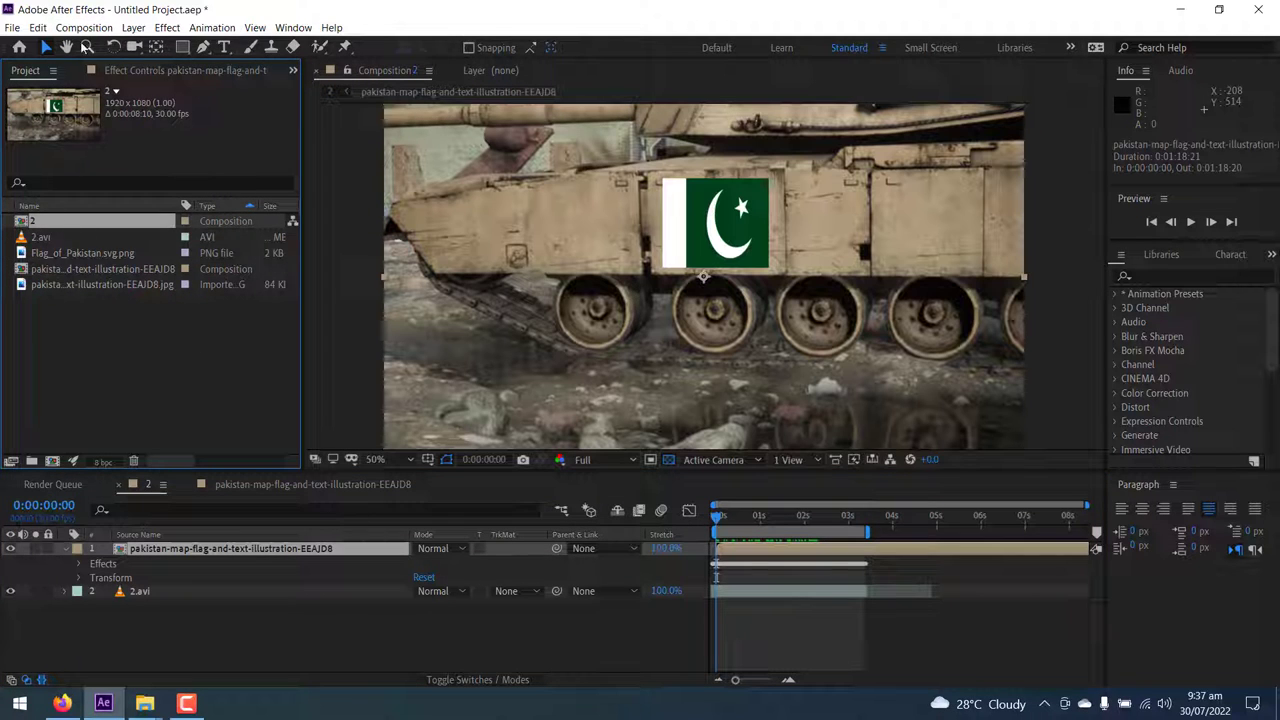
{"action": "left_click", "coordinate": [84, 27]}
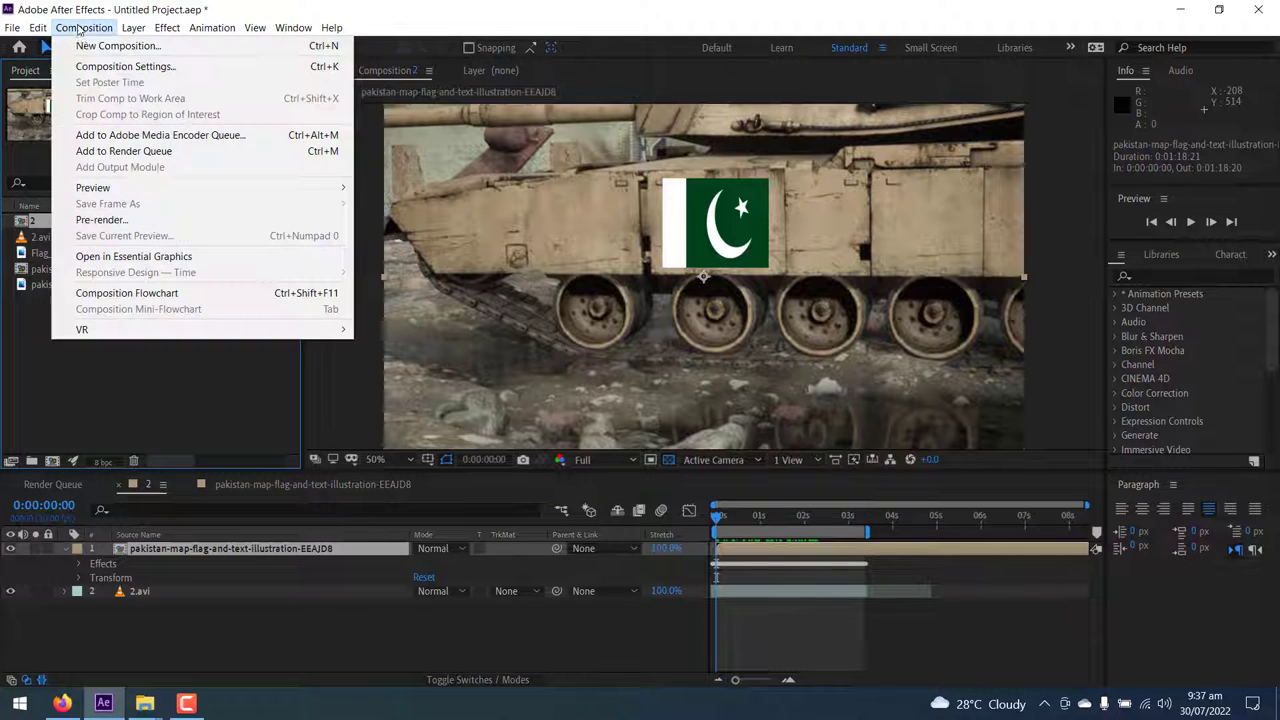
{"action": "left_click", "coordinate": [112, 152]}
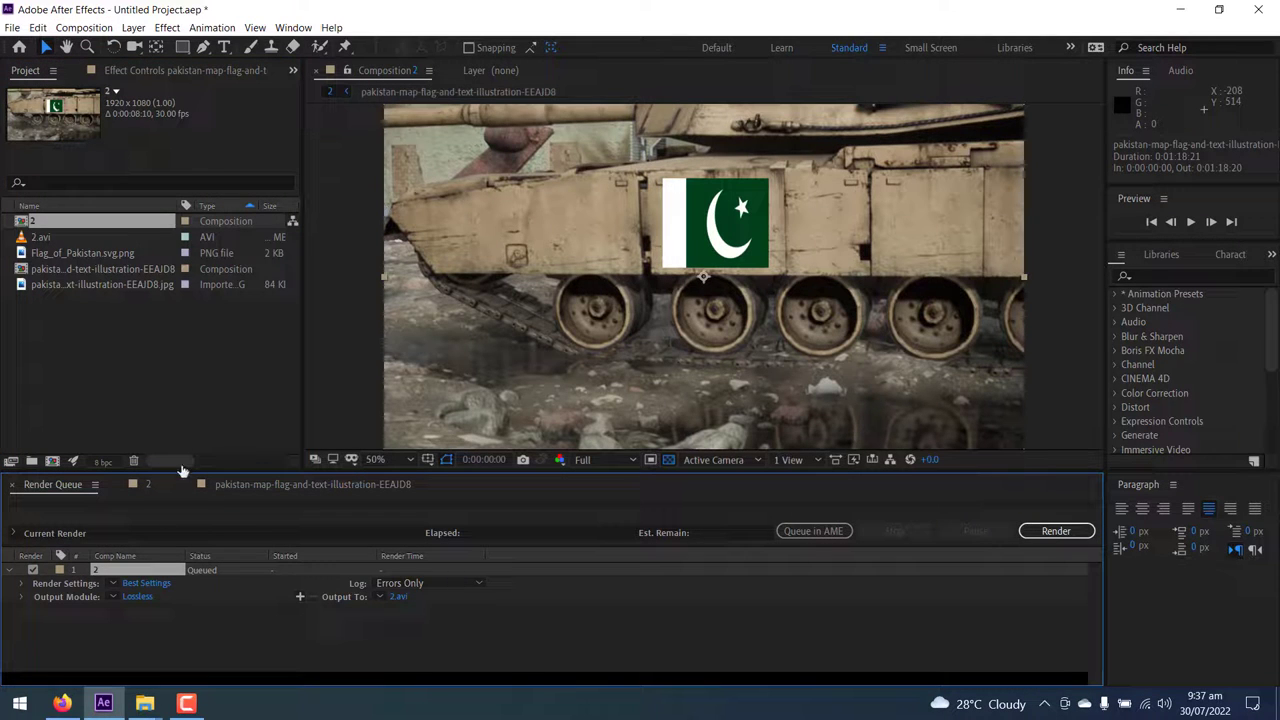
Set the output module to QuickTime, save to 2.mov, and render.
{"action": "left_click", "coordinate": [149, 597]}
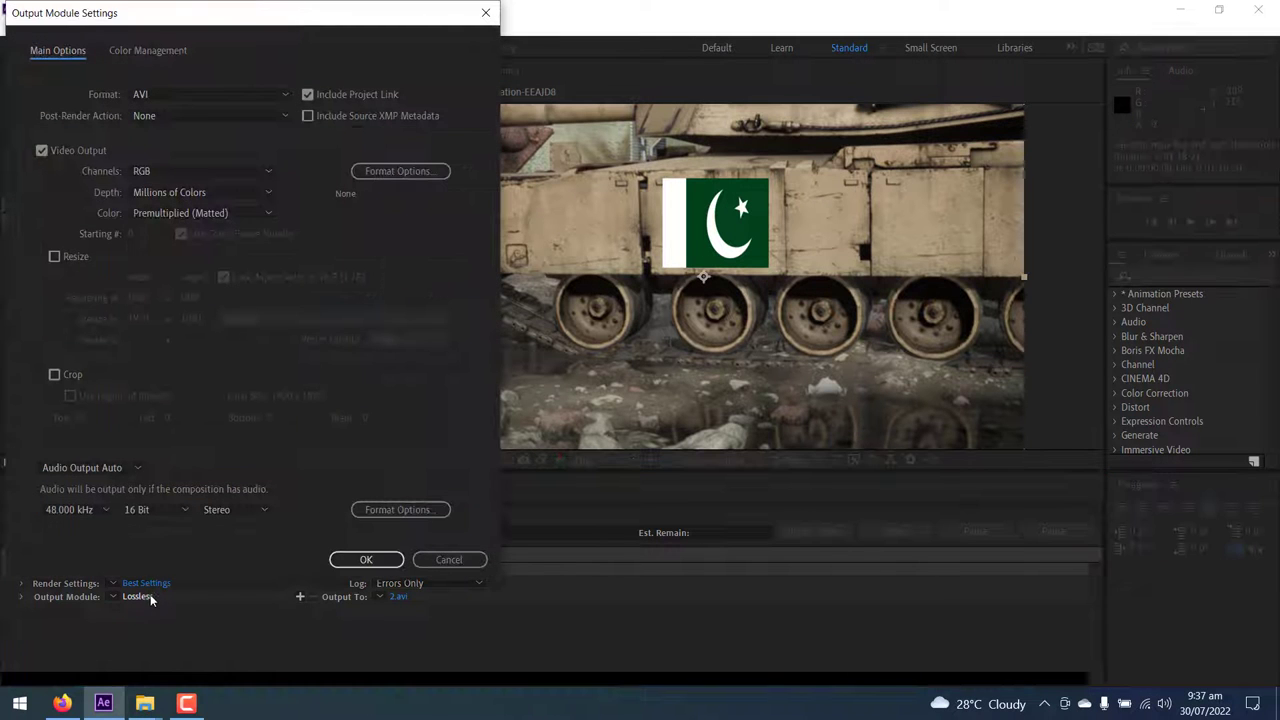
{"action": "left_click", "coordinate": [238, 93]}
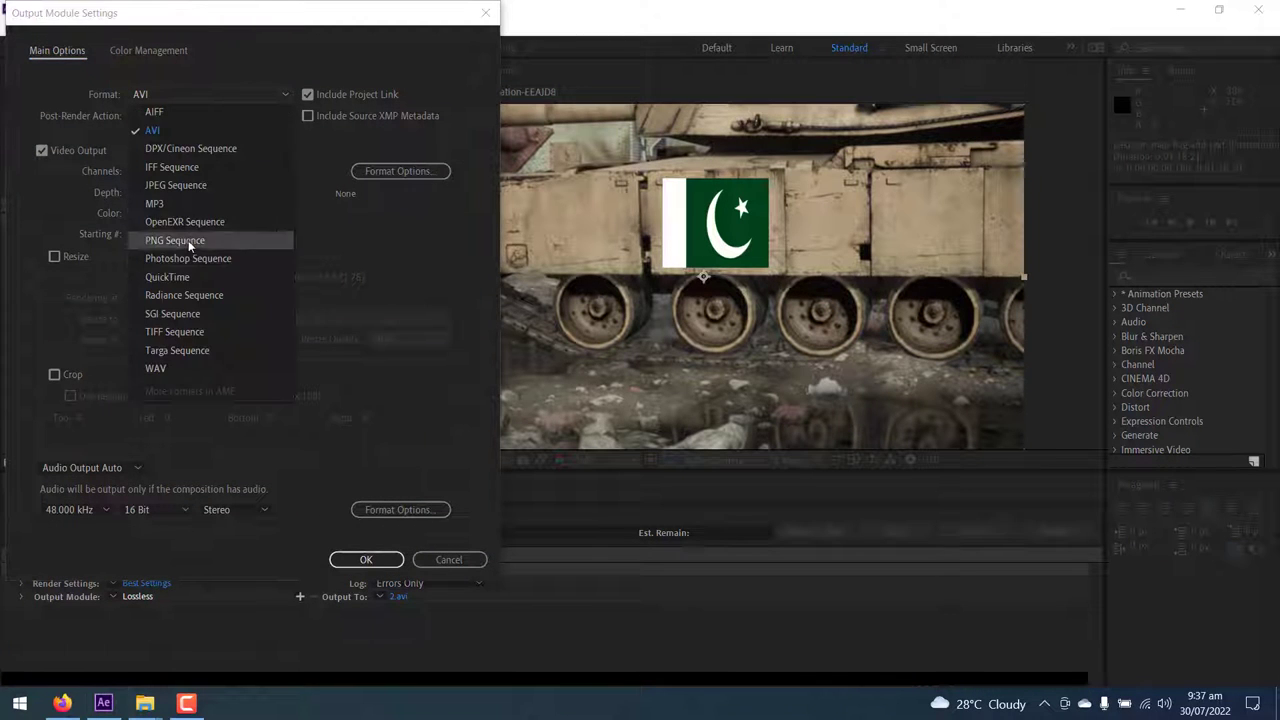
{"action": "left_click", "coordinate": [175, 277]}
{"action": "left_click", "coordinate": [366, 561]}
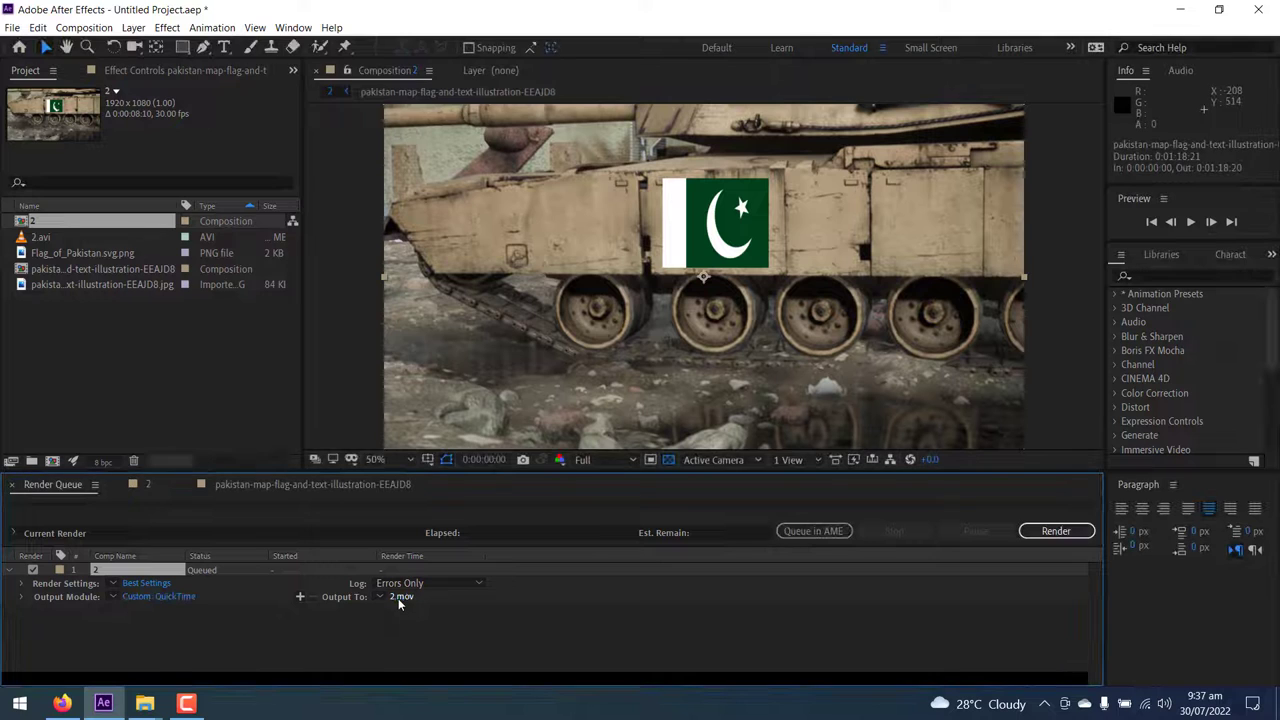
{"action": "left_click", "coordinate": [398, 597]}
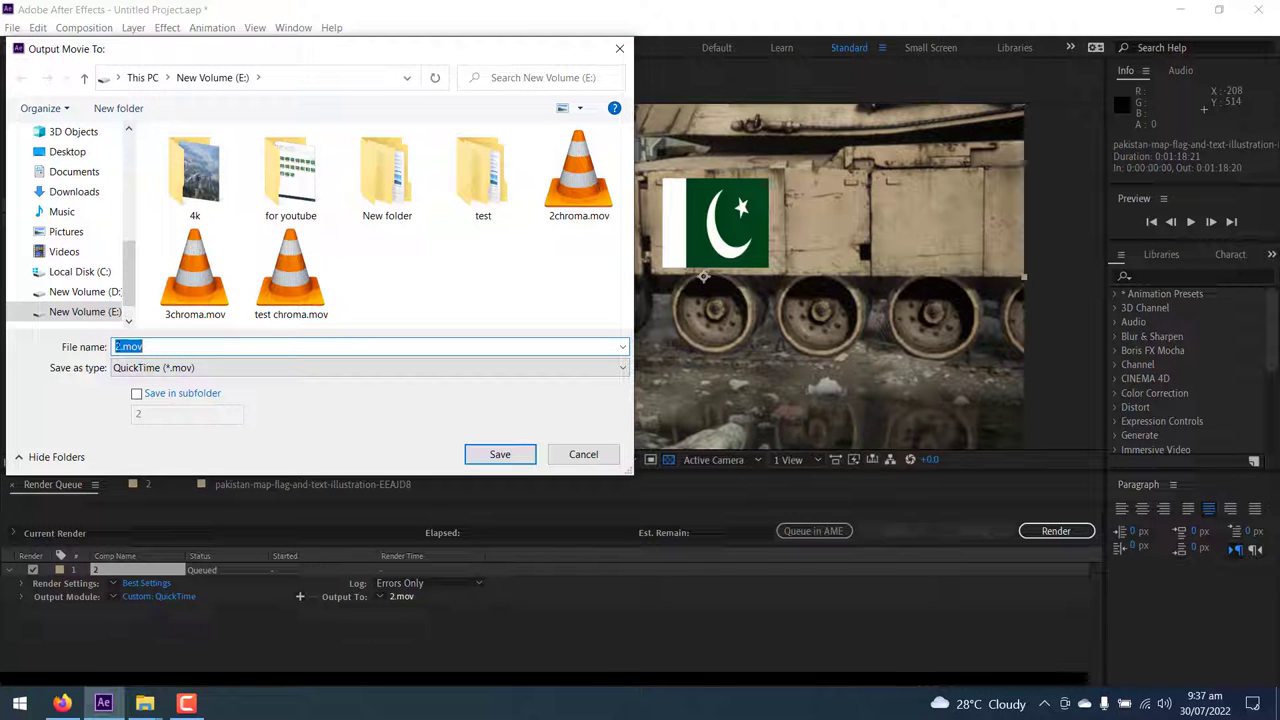
{"action": "left_click", "coordinate": [491, 458]}
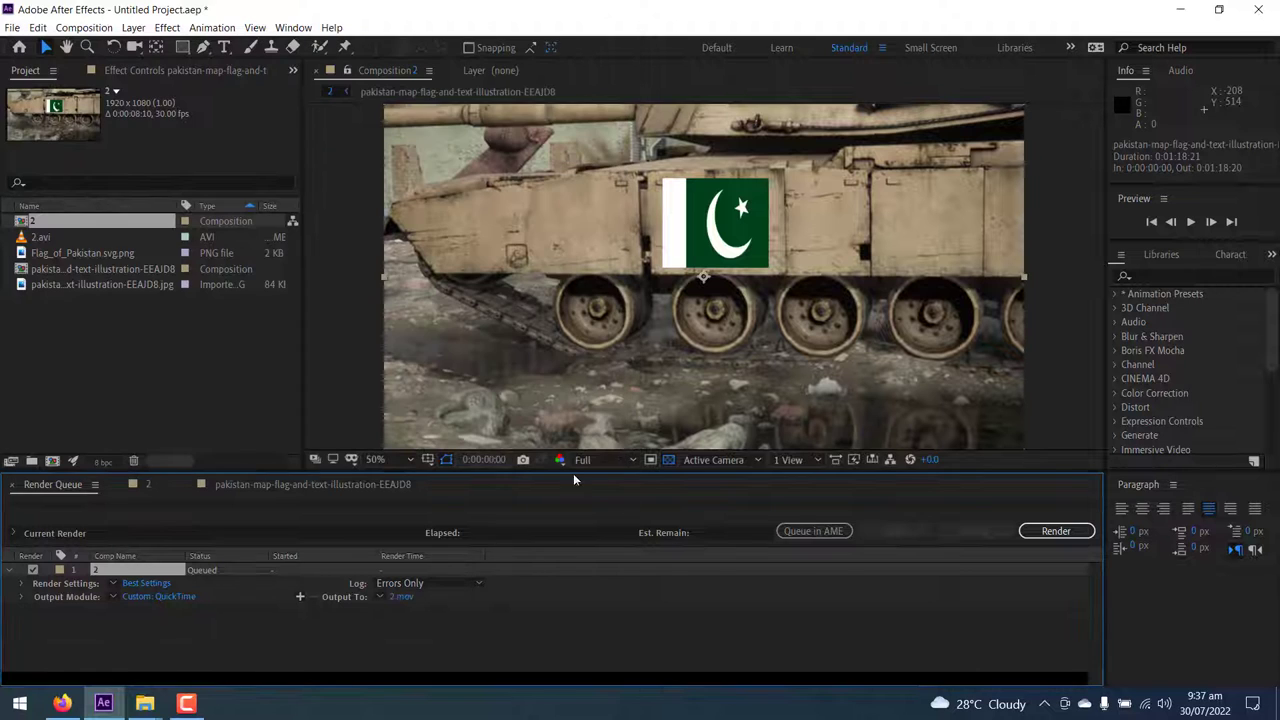
{"action": "left_click", "coordinate": [1076, 531]}
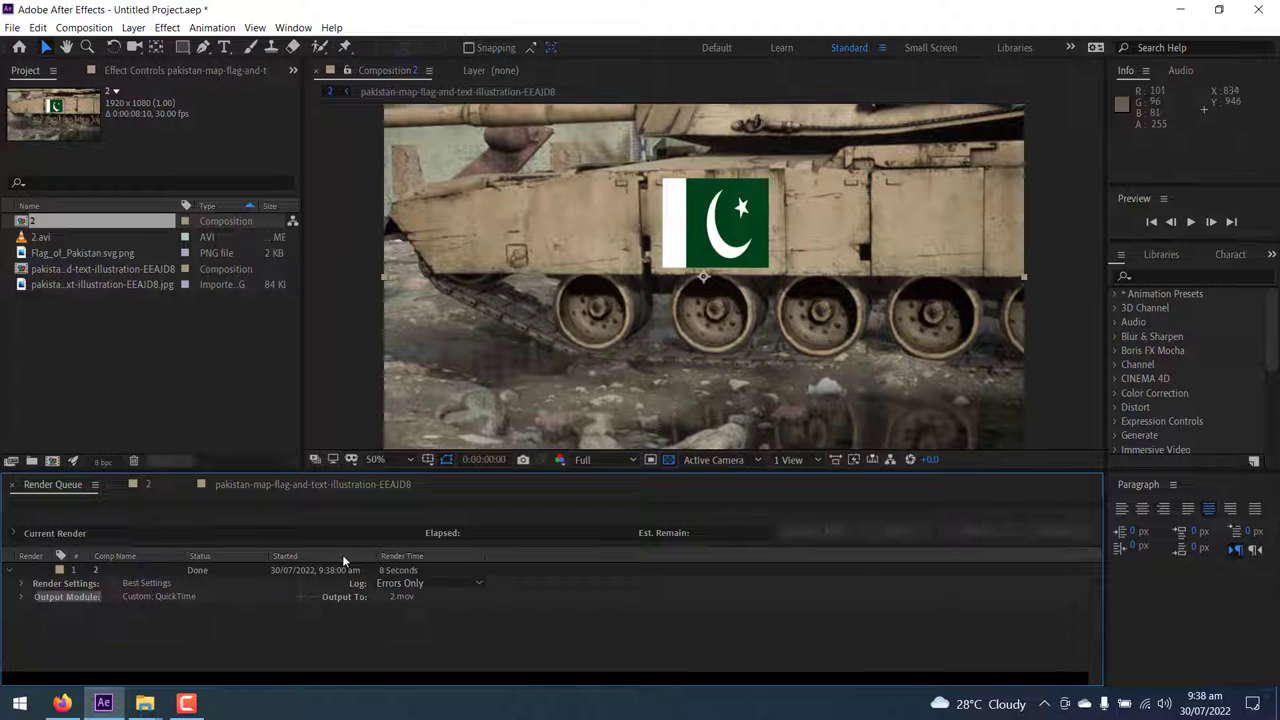
Launch HandBrake by searching 'handbrake' from the Start menu.
{"action": "left_click", "coordinate": [20, 700]}
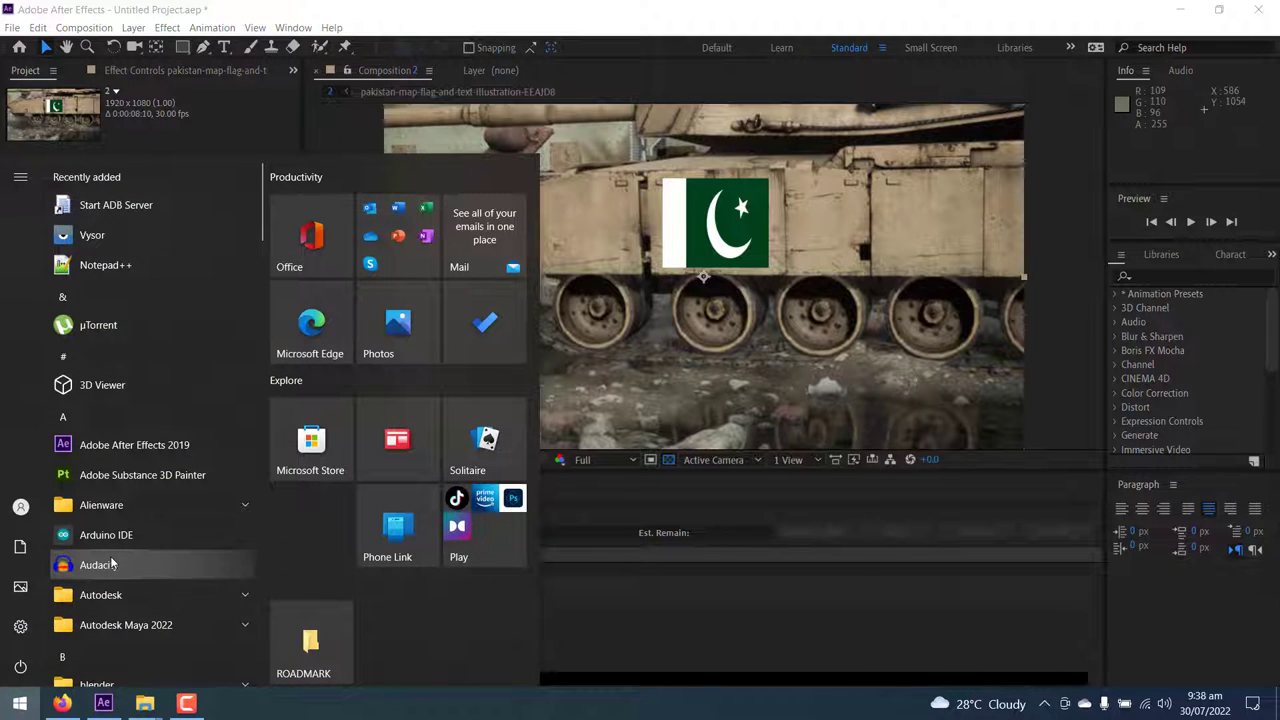
{"action": "type", "text": "handbrake"}
{"action": "left_click", "coordinate": [121, 249]}
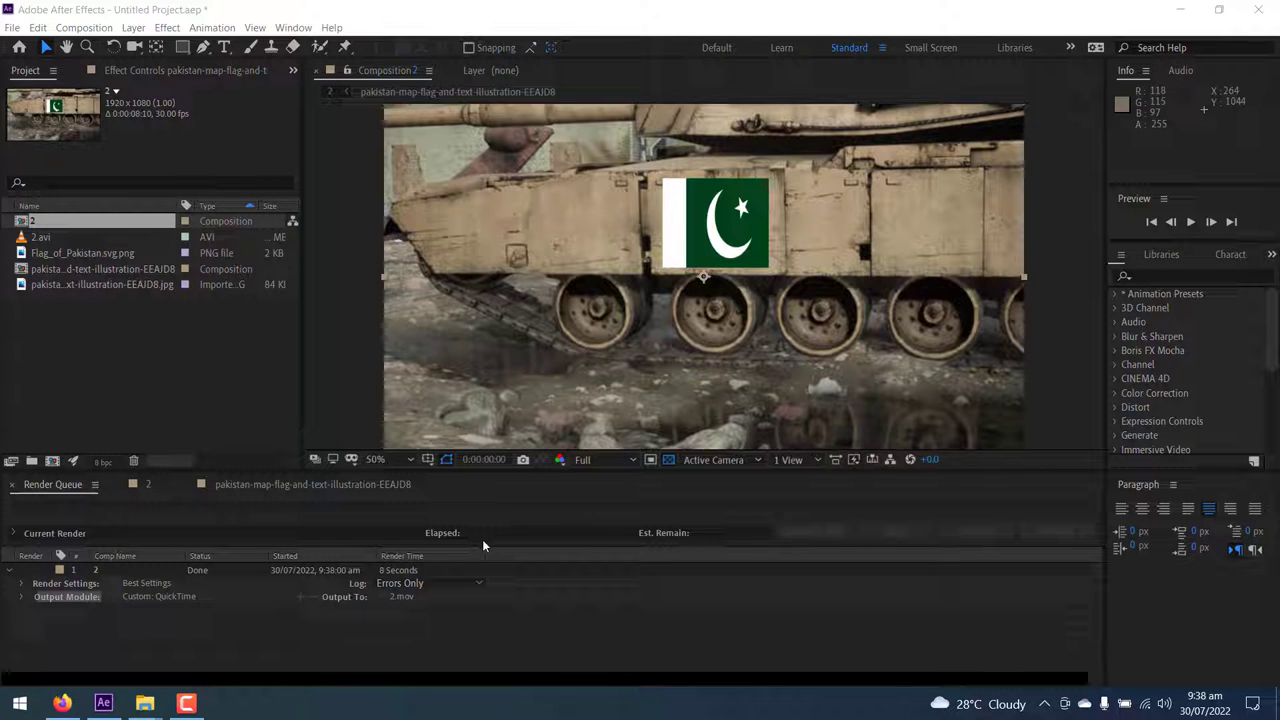
Show the New Volume (E:) drive in File Explorer, then bring HandBrake forward.
{"action": "mouse_move", "coordinate": [145, 703]}
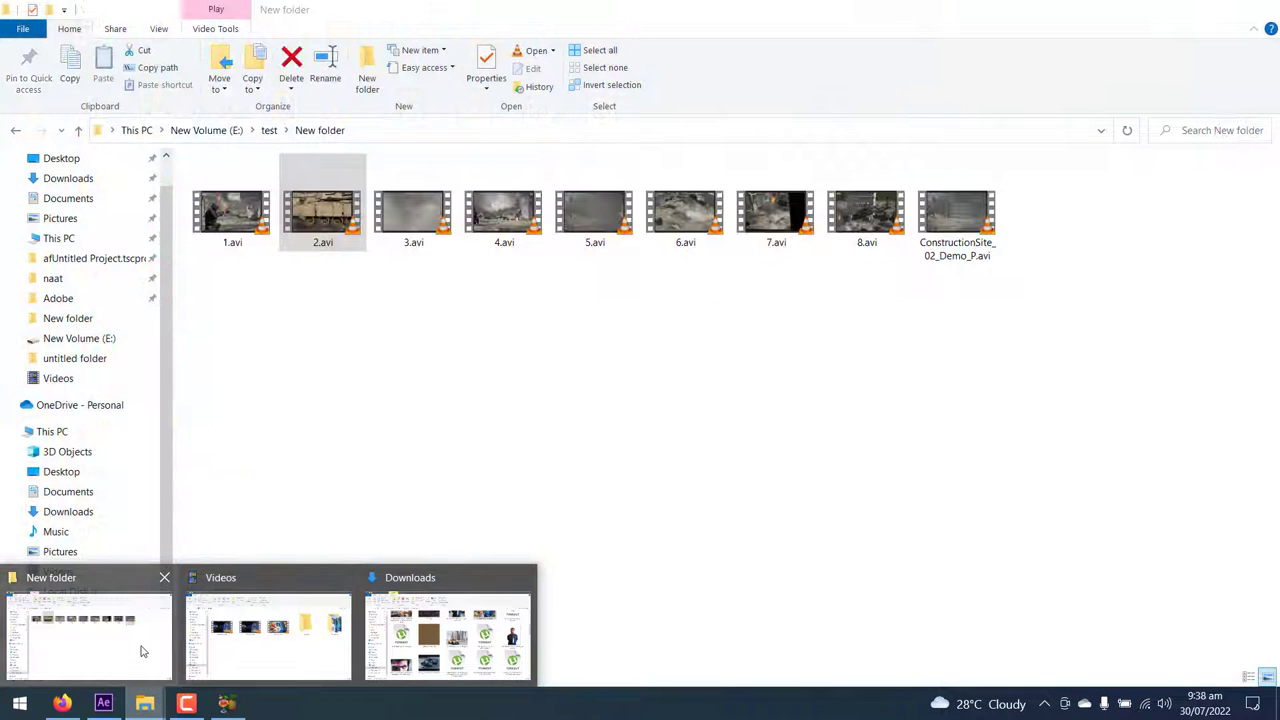
{"action": "left_click", "coordinate": [100, 640]}
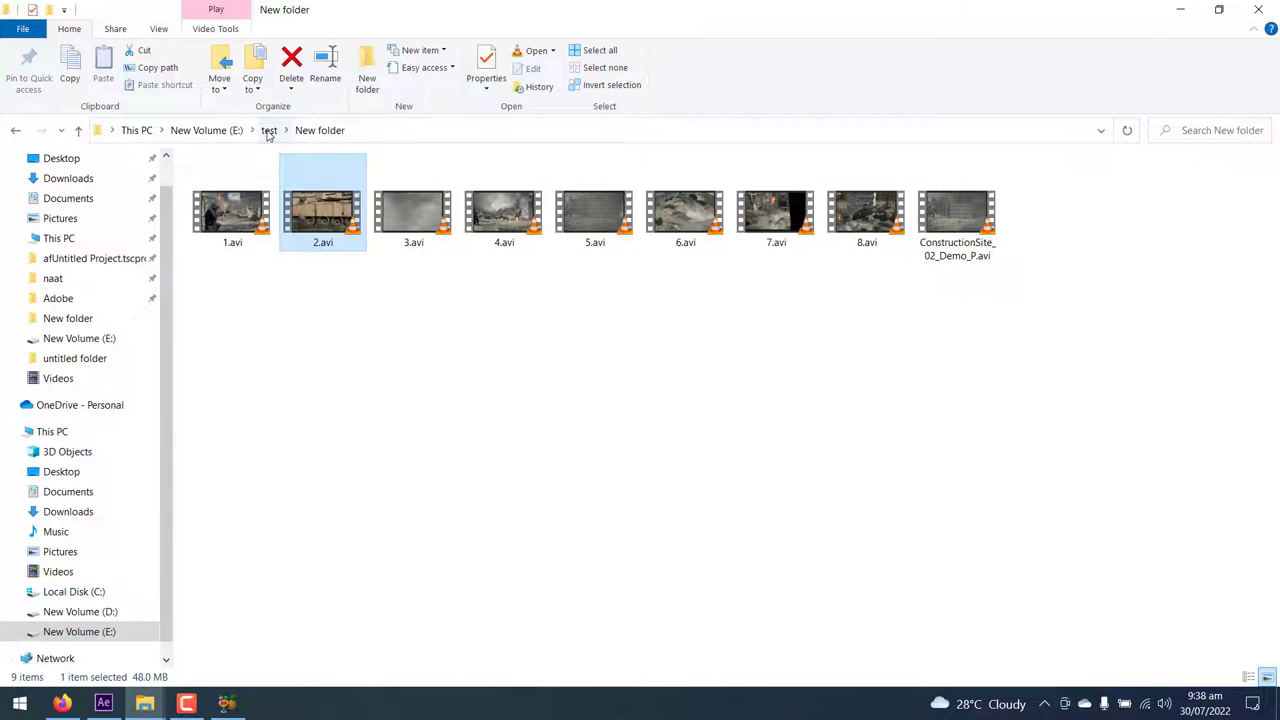
{"action": "left_click", "coordinate": [206, 130]}
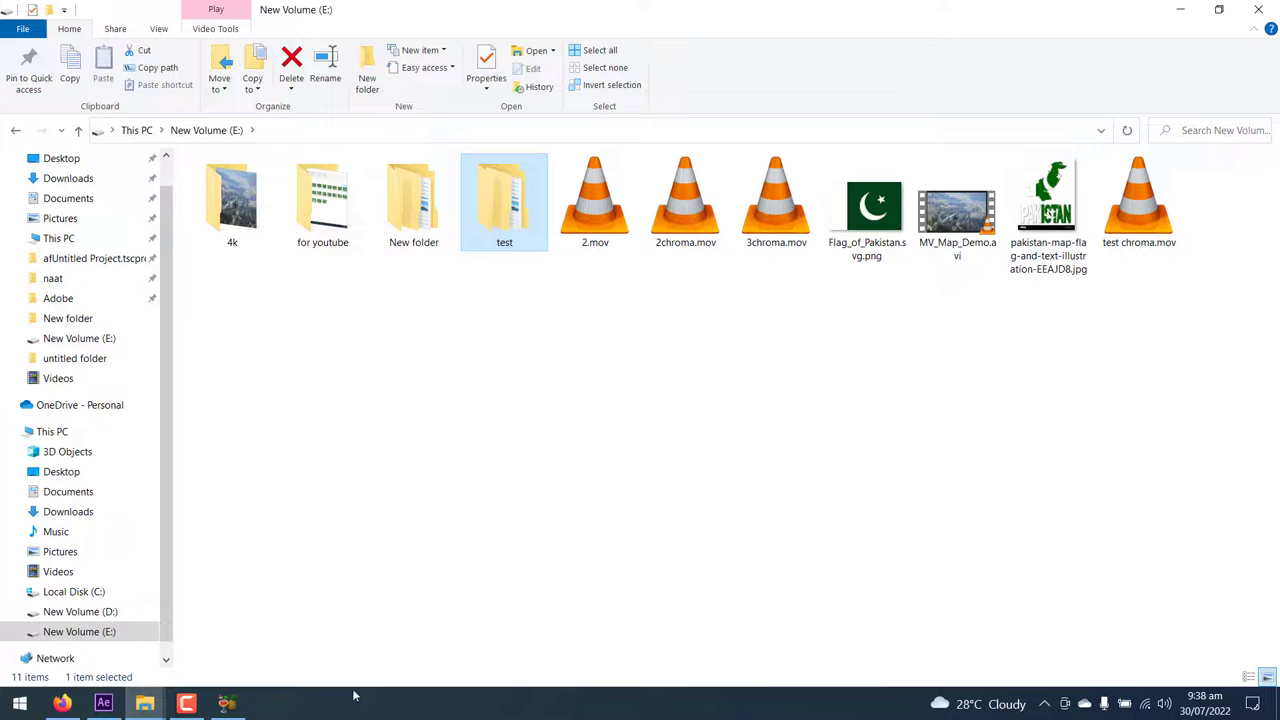
{"action": "left_click", "coordinate": [227, 703]}
Load 2.mov into HandBrake and set Constant Quality to RF 18.
{"action": "left_click_drag", "start_coordinate": [841, 98], "coordinate": [815, 286]}
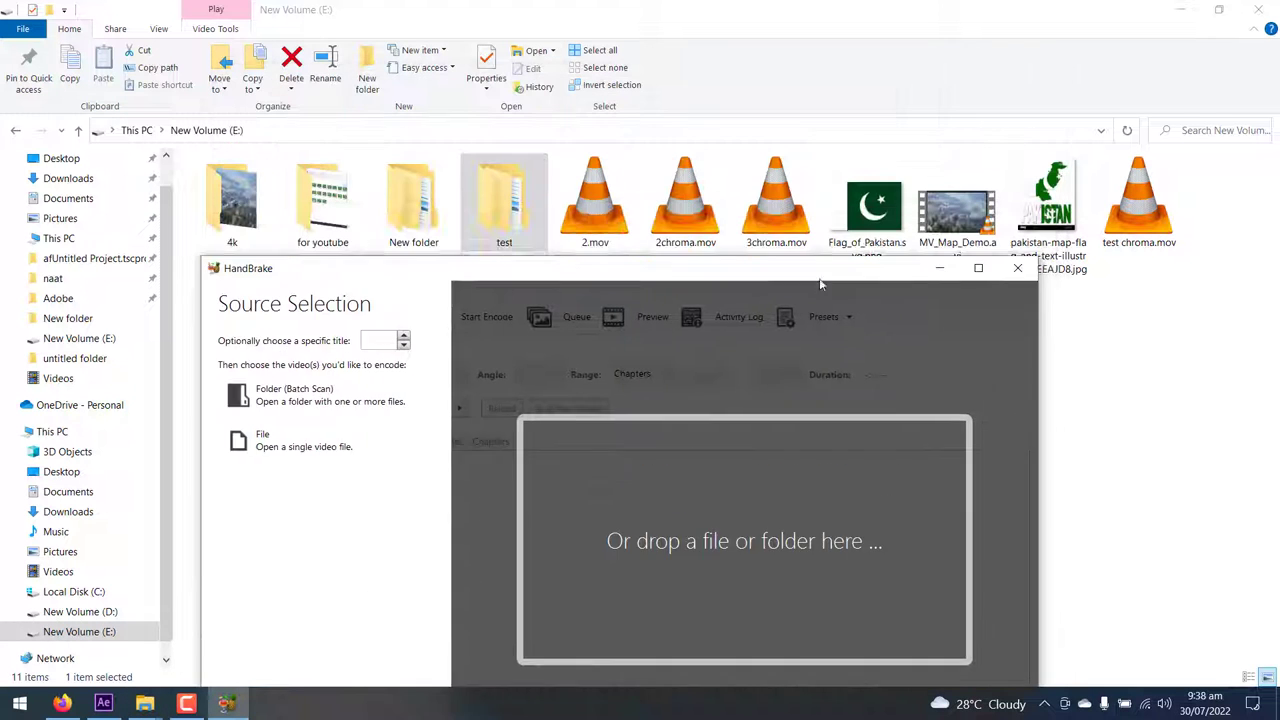
{"action": "left_click", "coordinate": [595, 200]}
{"action": "left_click_drag", "start_coordinate": [632, 517], "coordinate": [634, 515]}
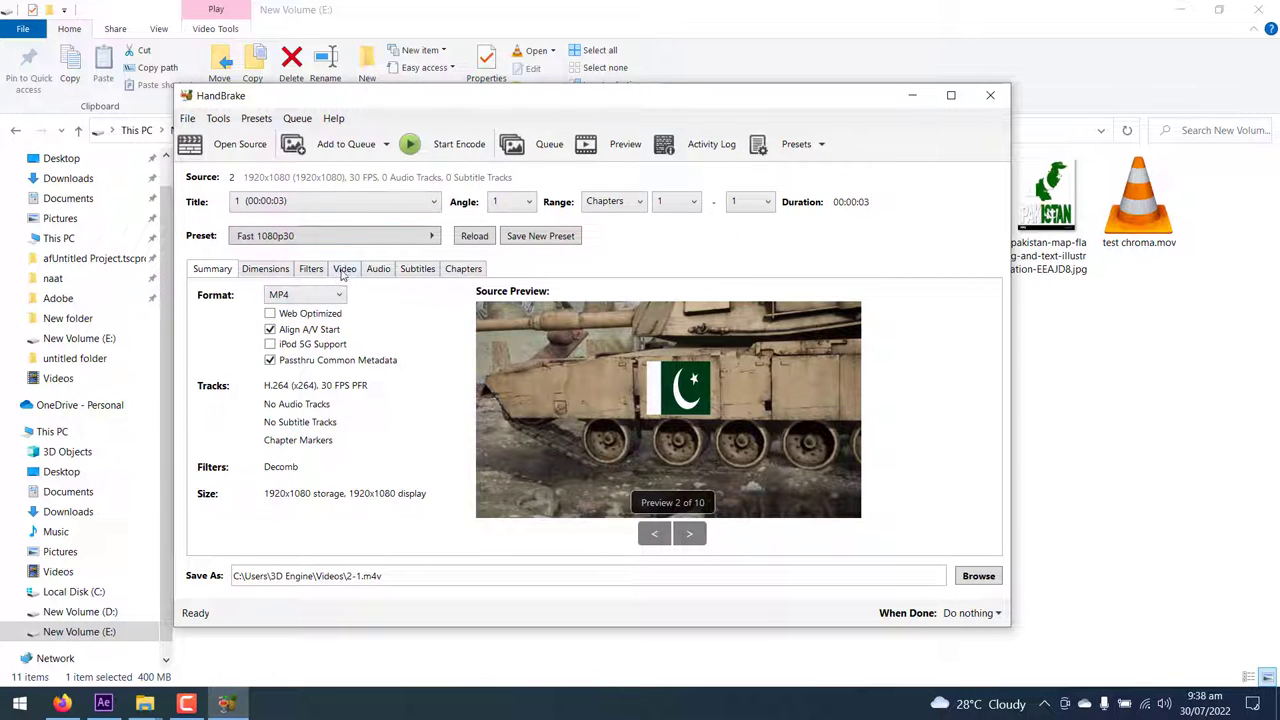
{"action": "left_click", "coordinate": [343, 272]}
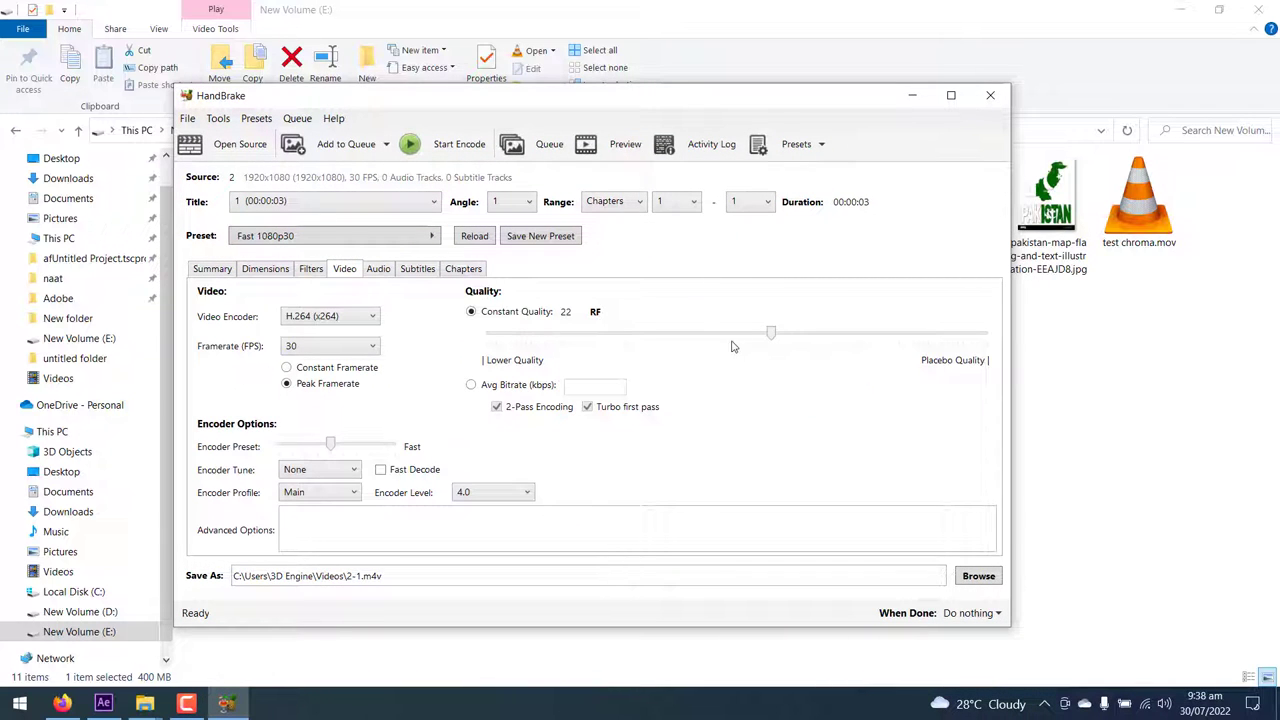
{"action": "left_click_drag", "start_coordinate": [770, 334], "coordinate": [798, 343]}
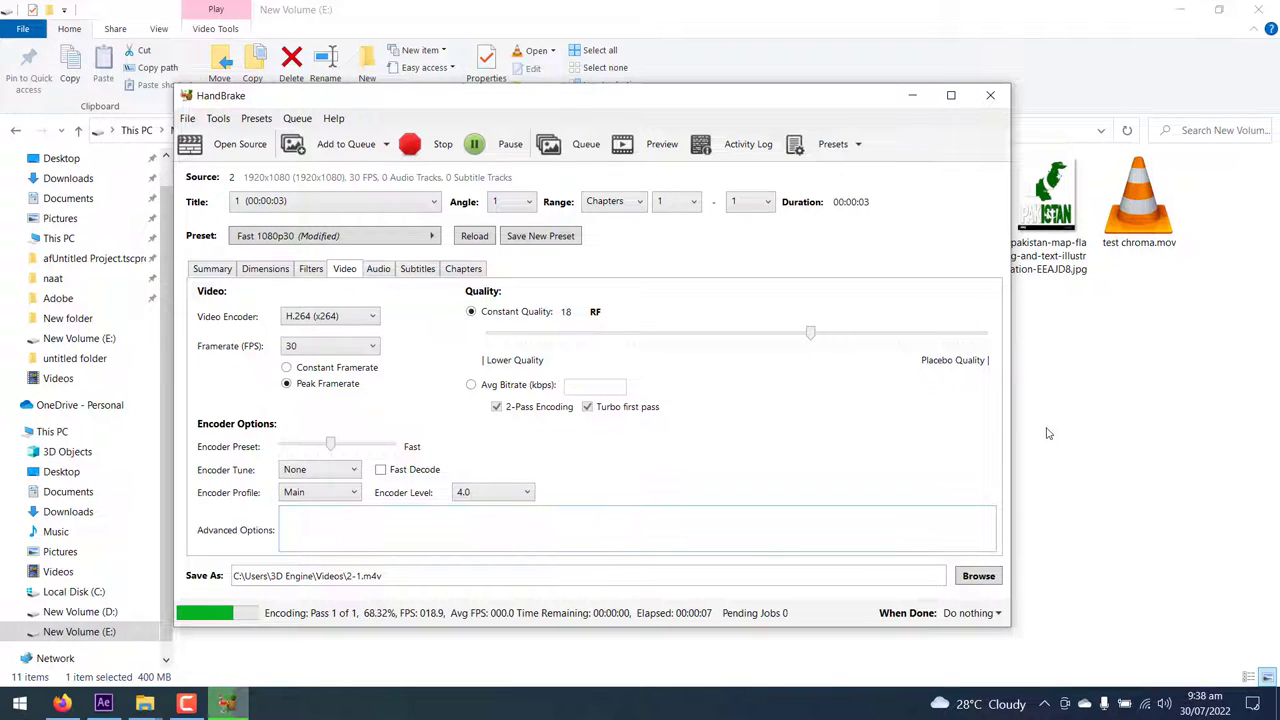
Open the encoded 2-1.m4v from the Videos folder for playback.
{"action": "left_click", "coordinate": [1122, 367]}
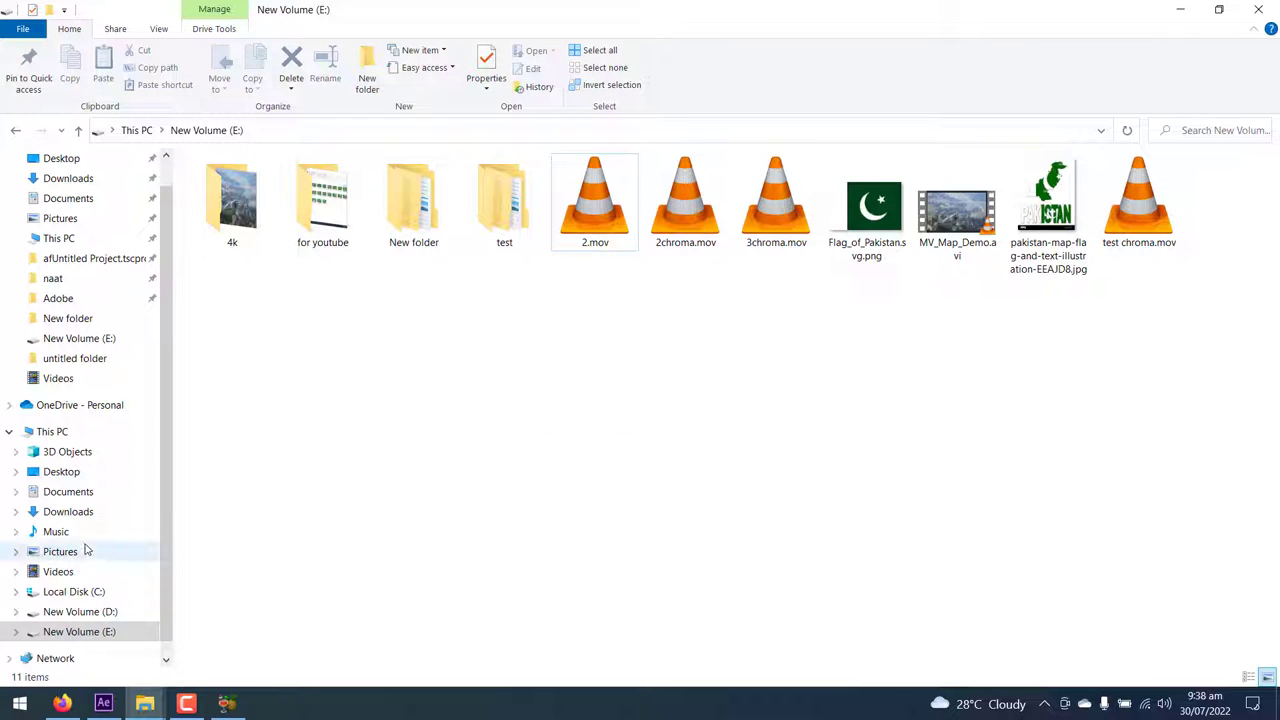
{"action": "left_click", "coordinate": [60, 571]}
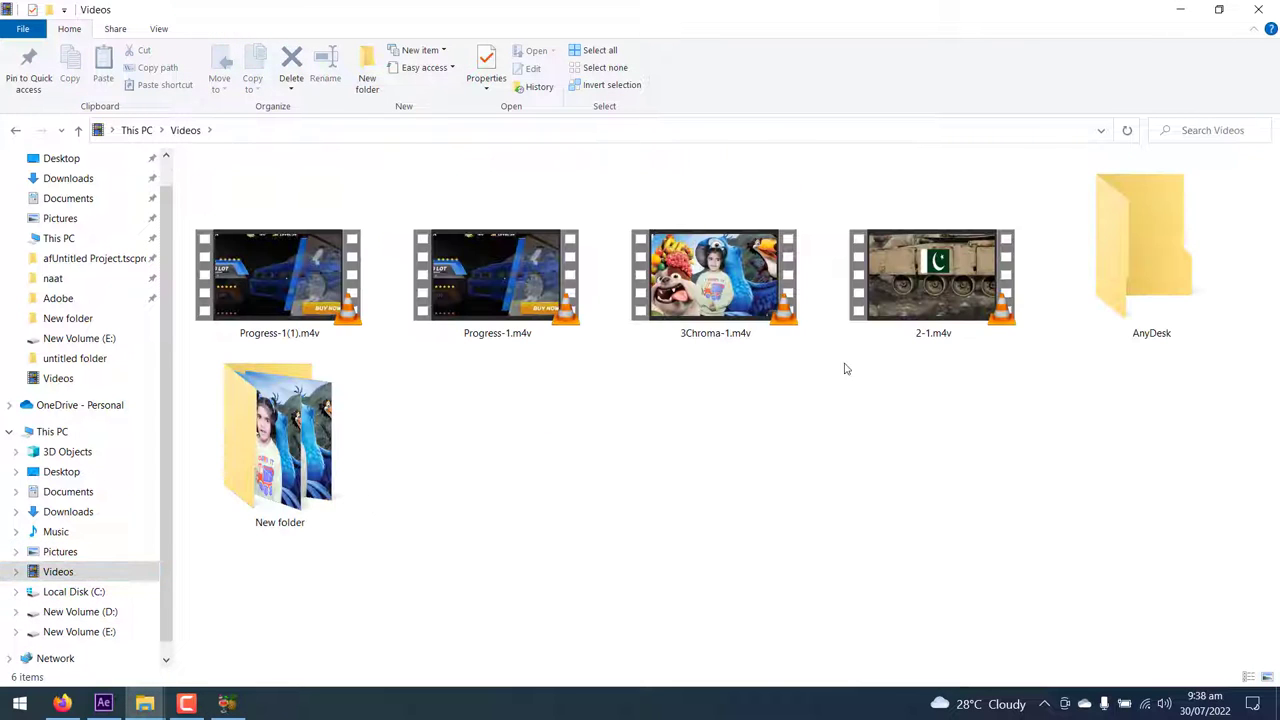
{"action": "double_click", "coordinate": [935, 295]}
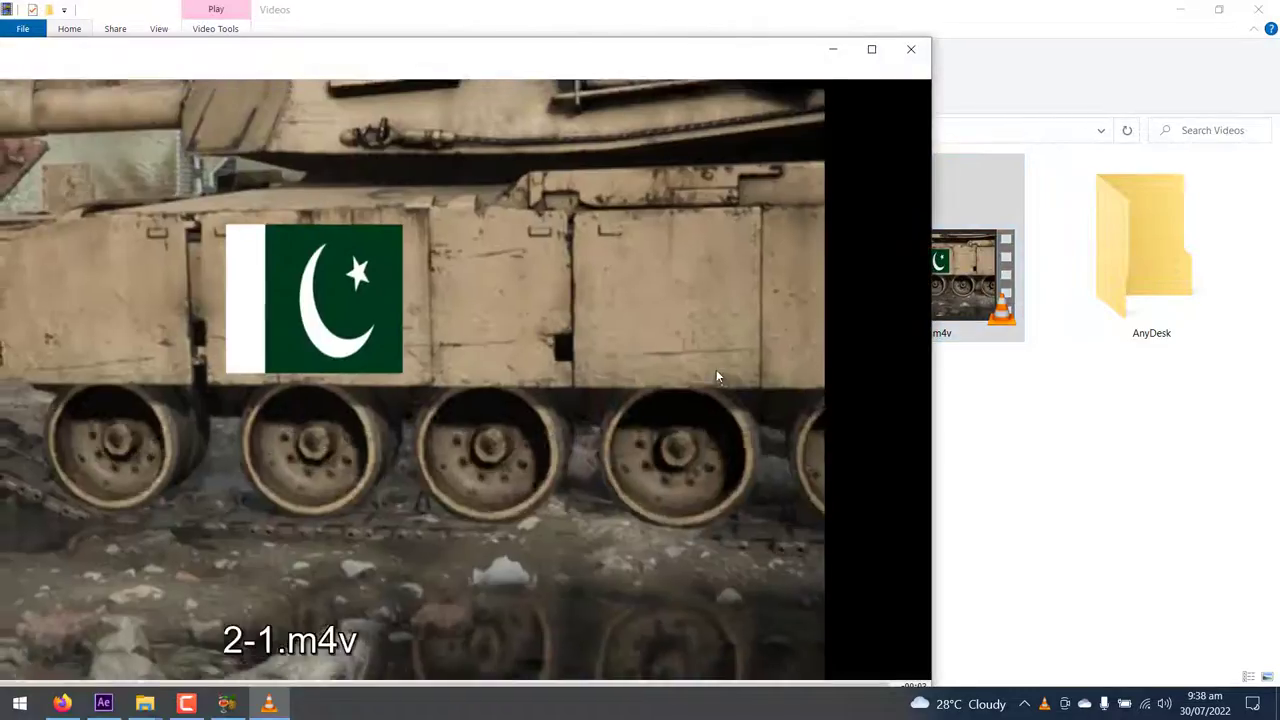
Switch the 2-1.m4v playback in VLC to fullscreen.
{"action": "double_click", "coordinate": [716, 369]}
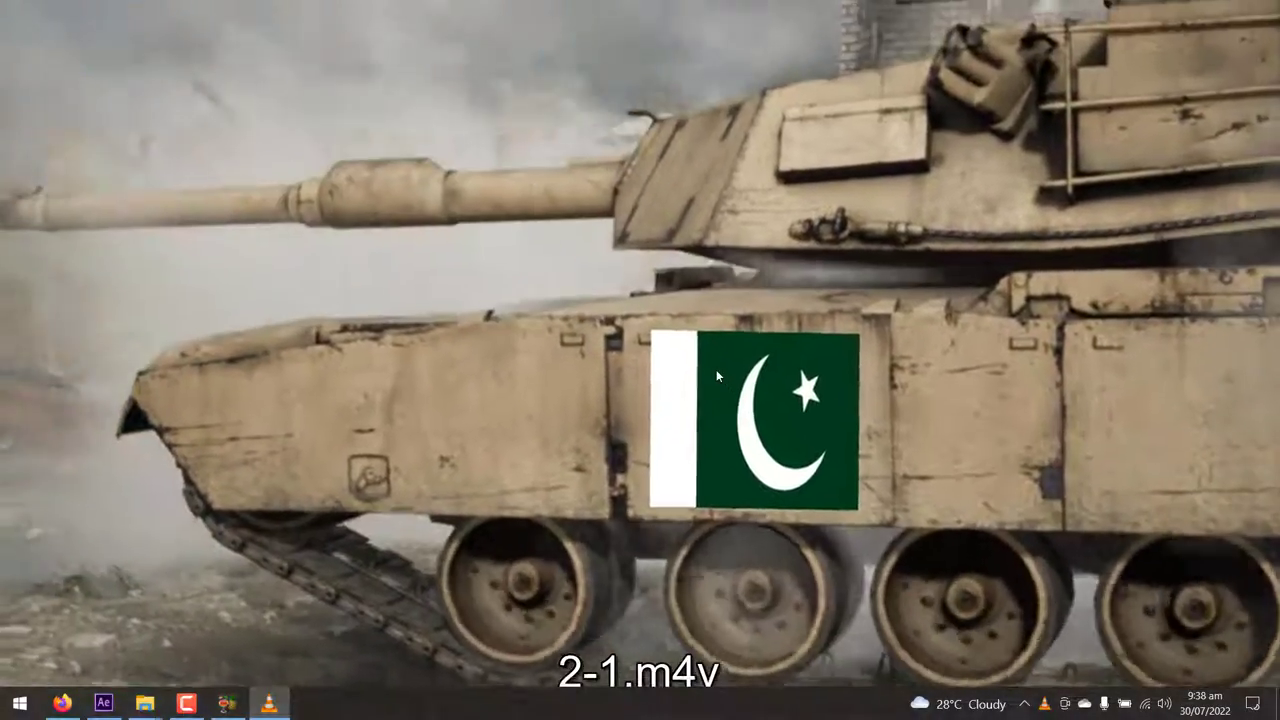